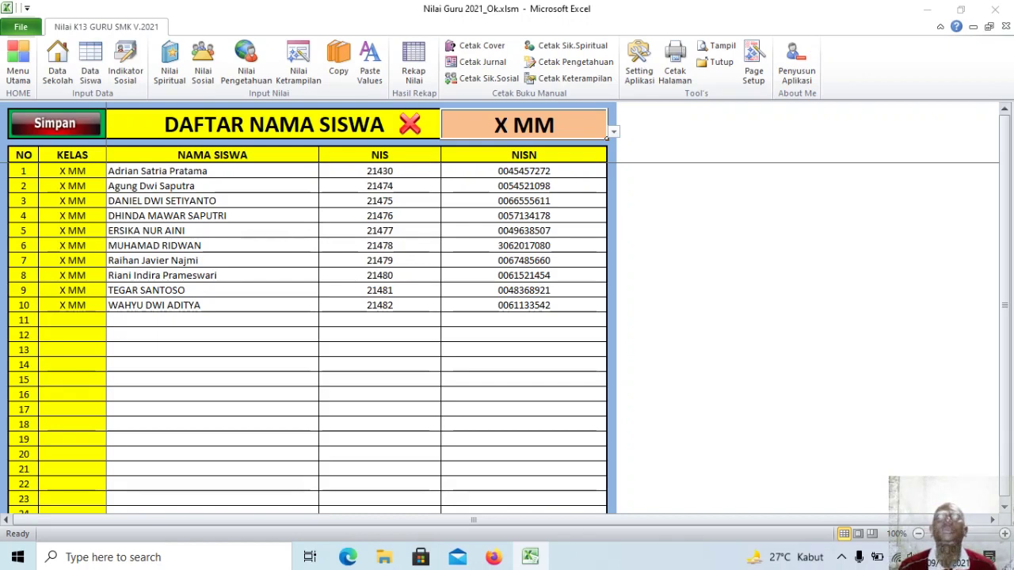
Step: Switch the student name list to class XI MM
click(614, 132)
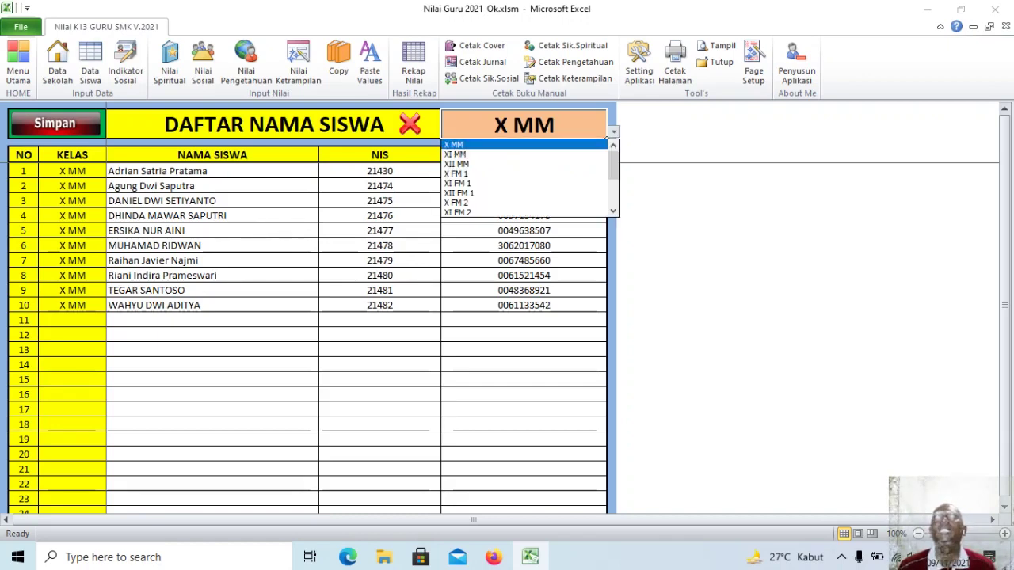
click(491, 153)
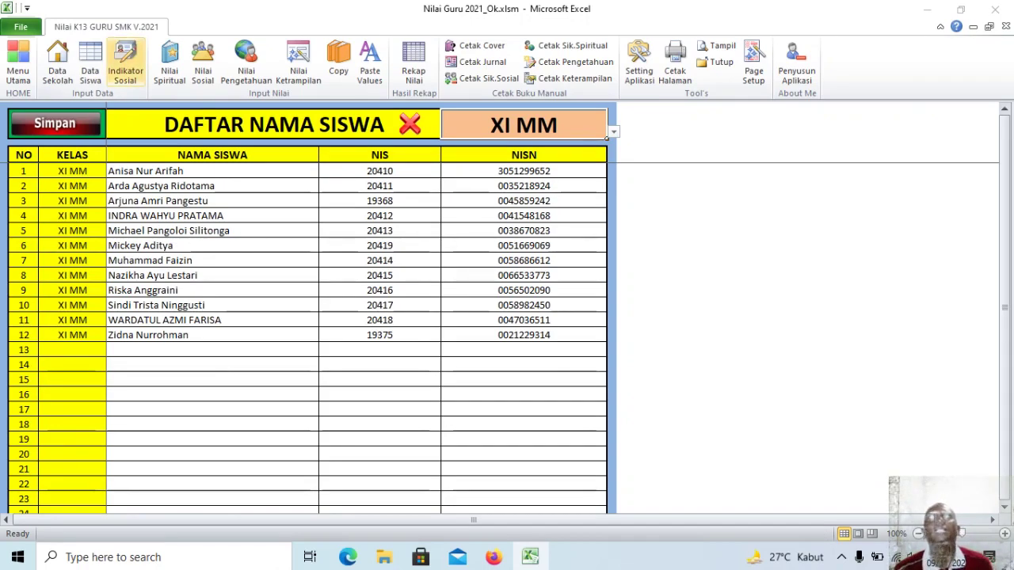
Step: Open the social attitude indicators and select the empty rows 4 to 9 in the disiplin column
click(125, 70)
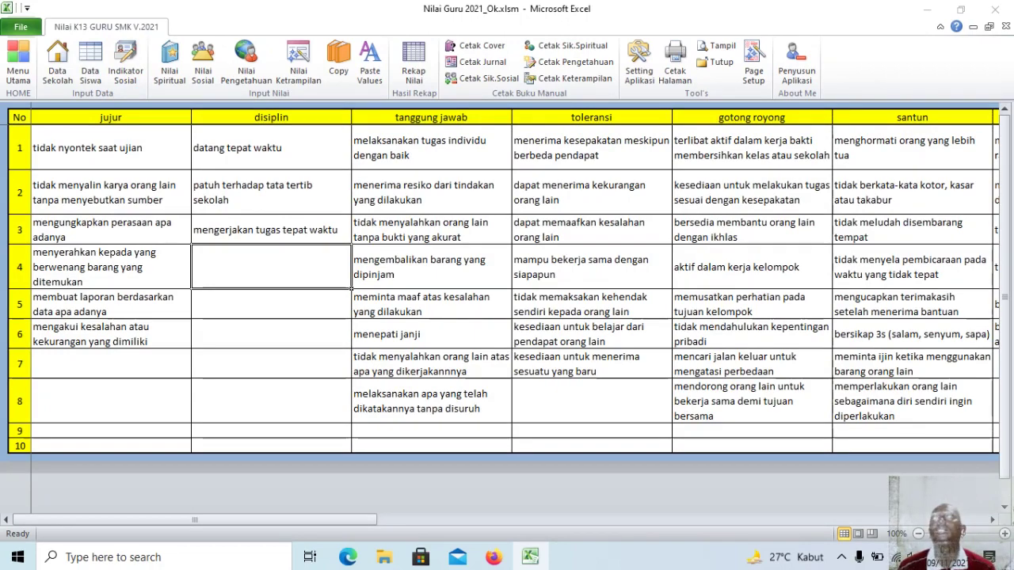
mouse_move(191, 520)
mouse_down()
mouse_move(438, 520)
mouse_move(194, 520)
mouse_up()
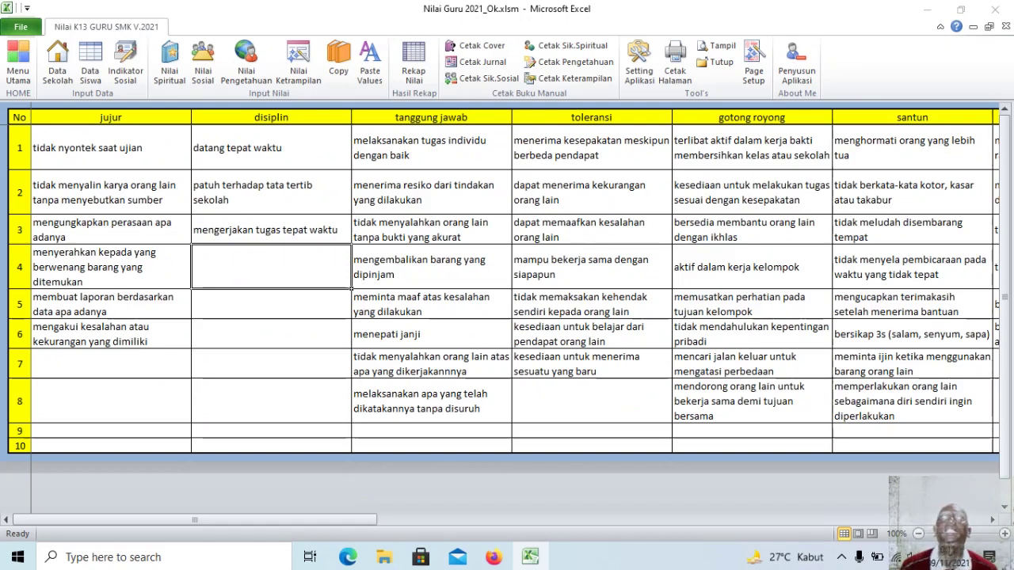
click(334, 519)
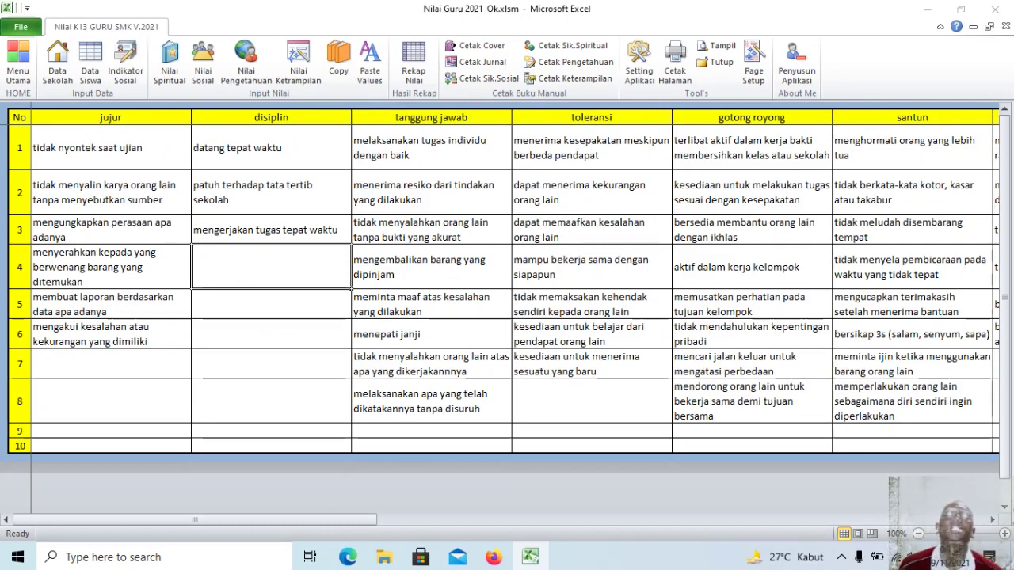
drag(111, 364, 191, 452)
drag(269, 267, 333, 431)
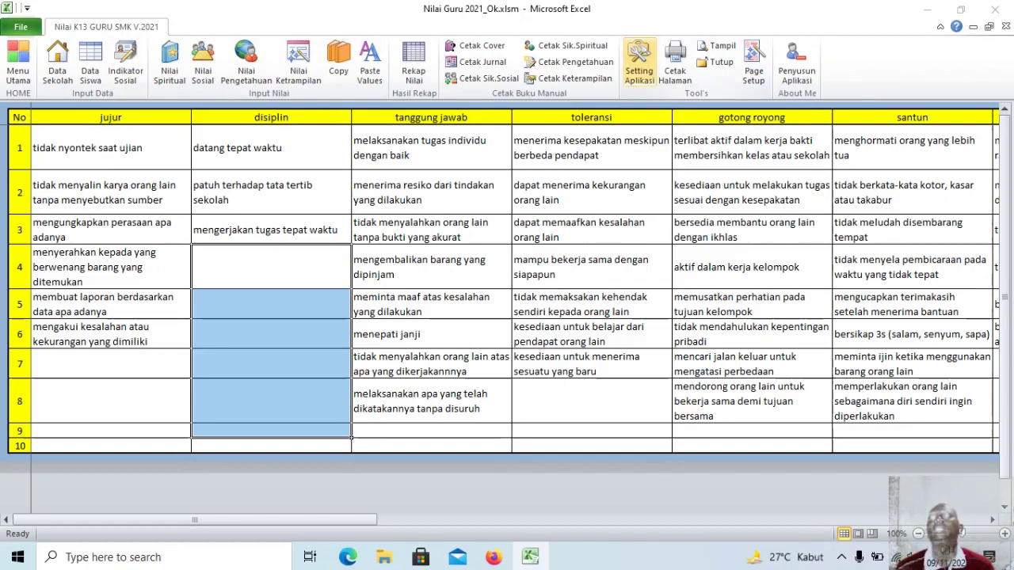
Step: Review the application settings, comparing the social attitude competencies with the social indicator sheet and checking the score descriptions and weights
click(639, 63)
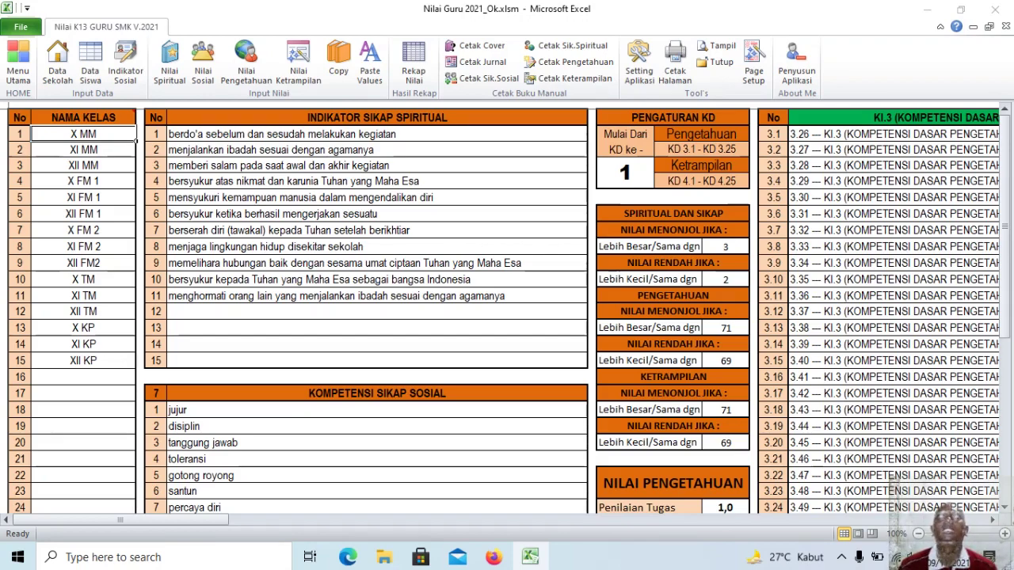
scroll(507, 309, down, 1)
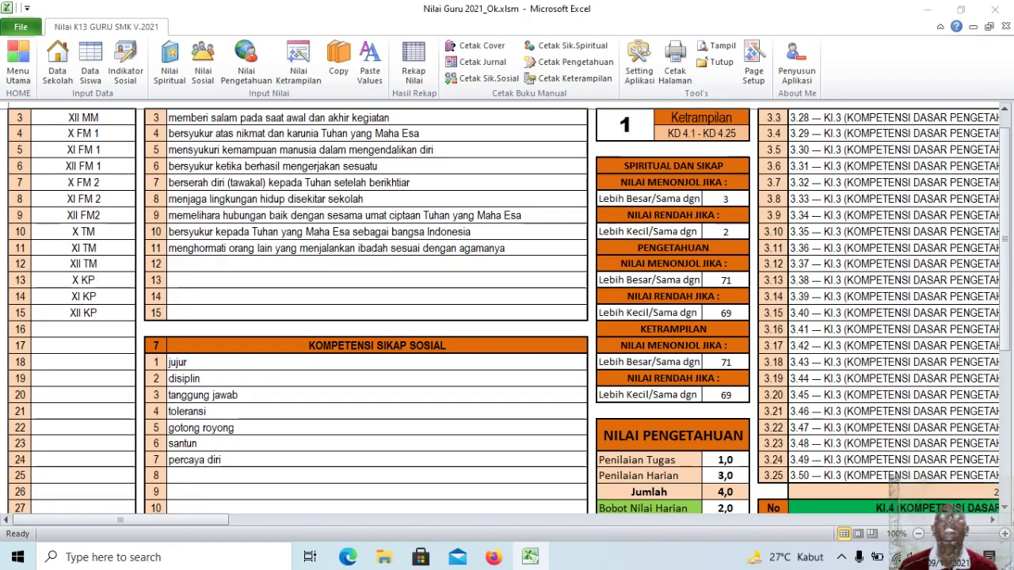
click(125, 63)
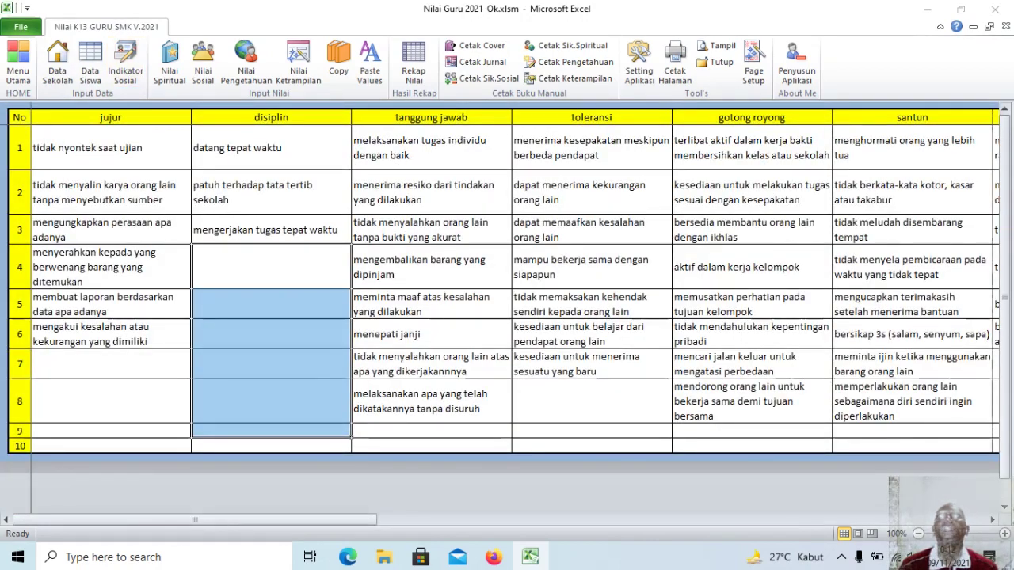
click(638, 63)
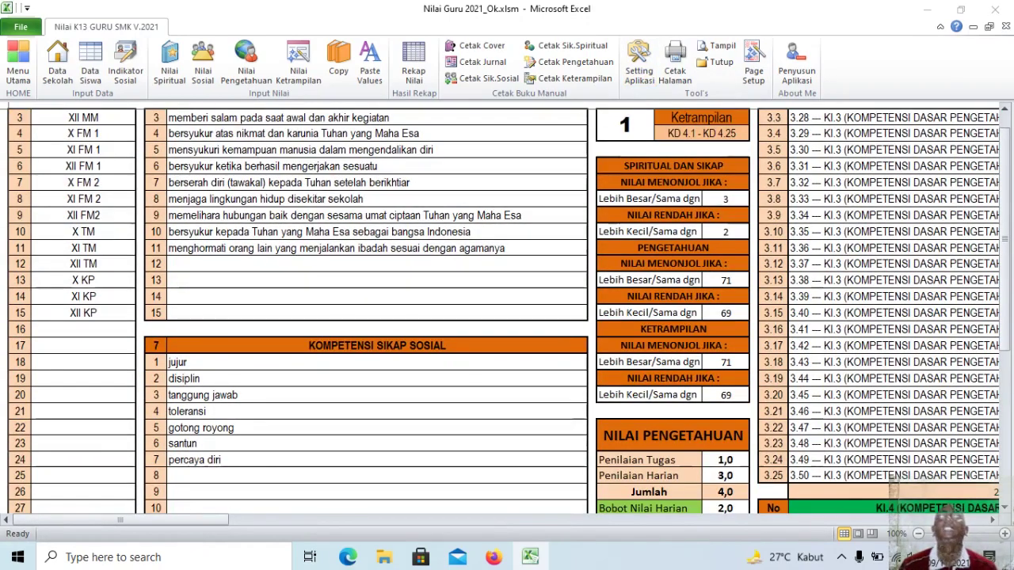
scroll(507, 309, down, 2)
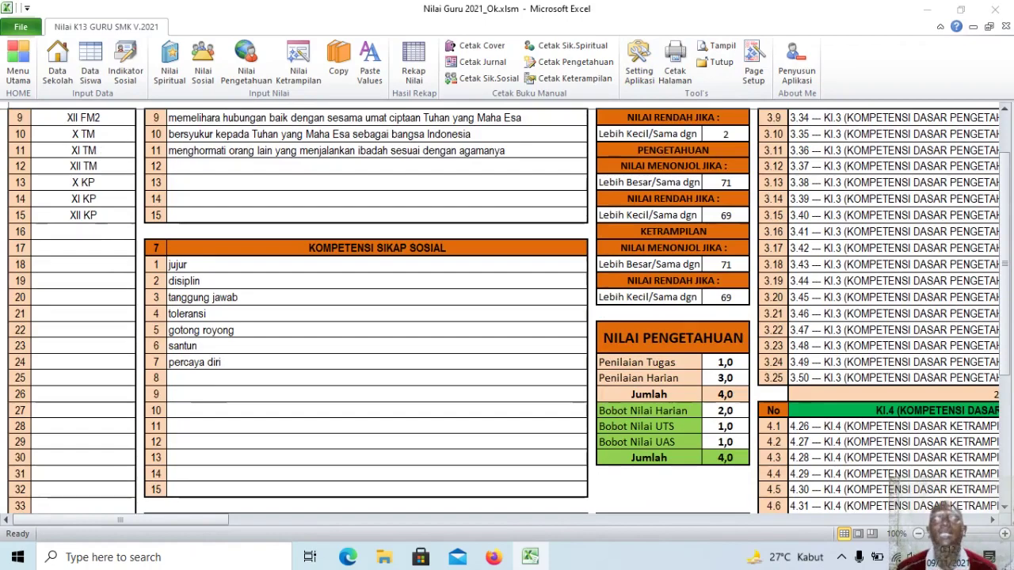
scroll(507, 309, up, 3)
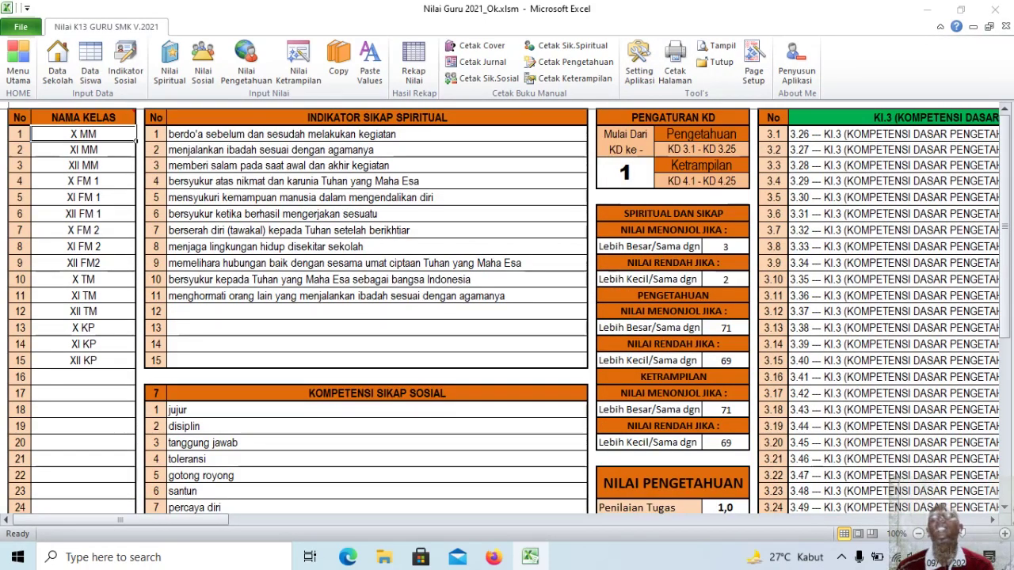
scroll(507, 309, down, 9)
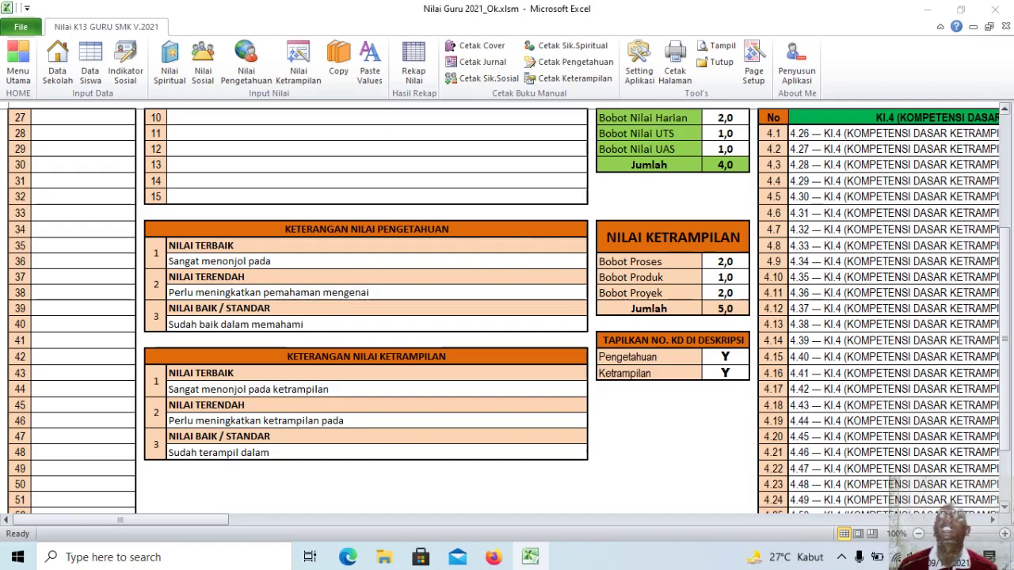
scroll(507, 309, up, 8)
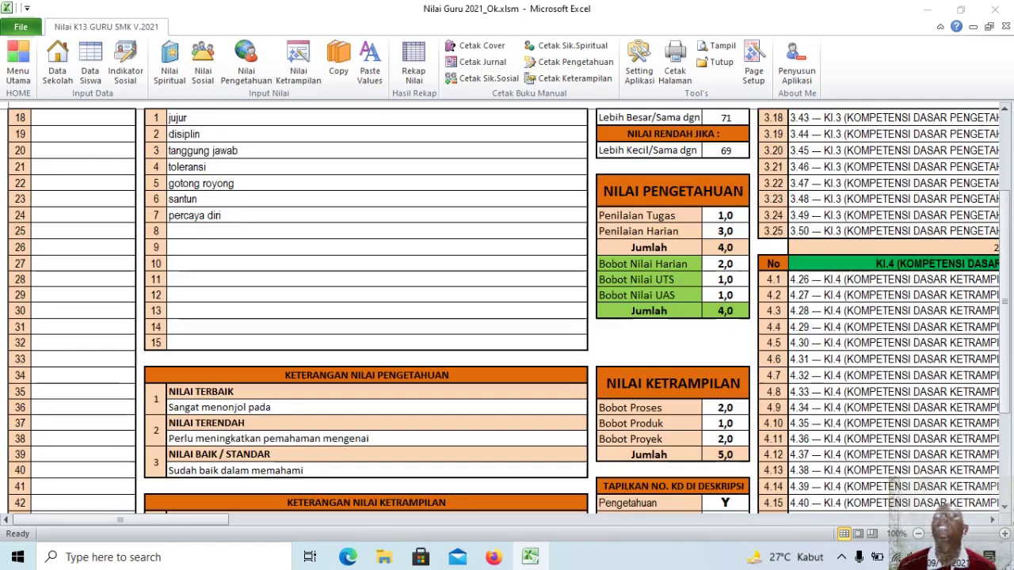
scroll(507, 308, up, 2)
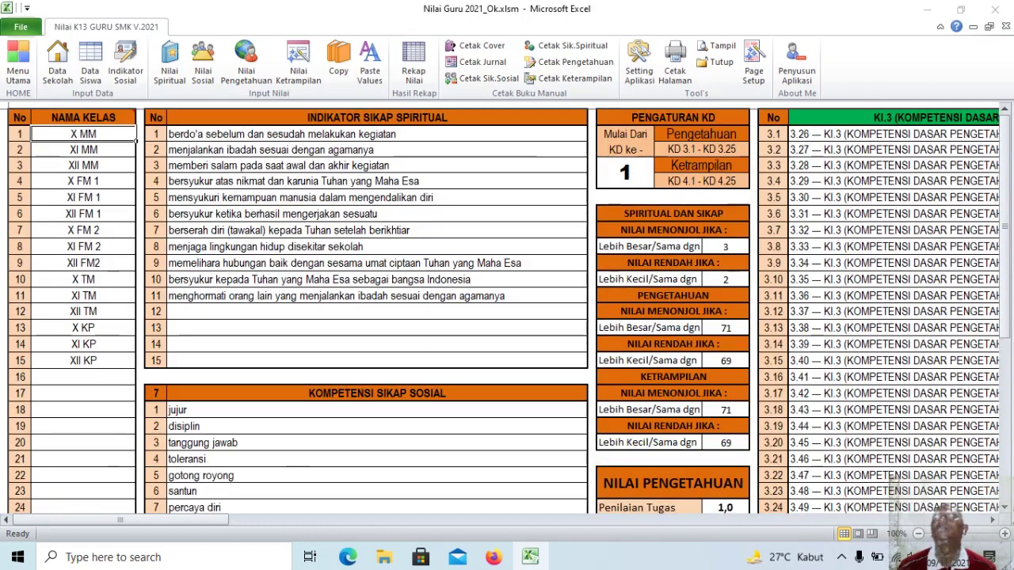
Step: Examine the starting KD setting and the class X KI.3 knowledge competencies, selecting entries 3.1 to 3.25
click(625, 172)
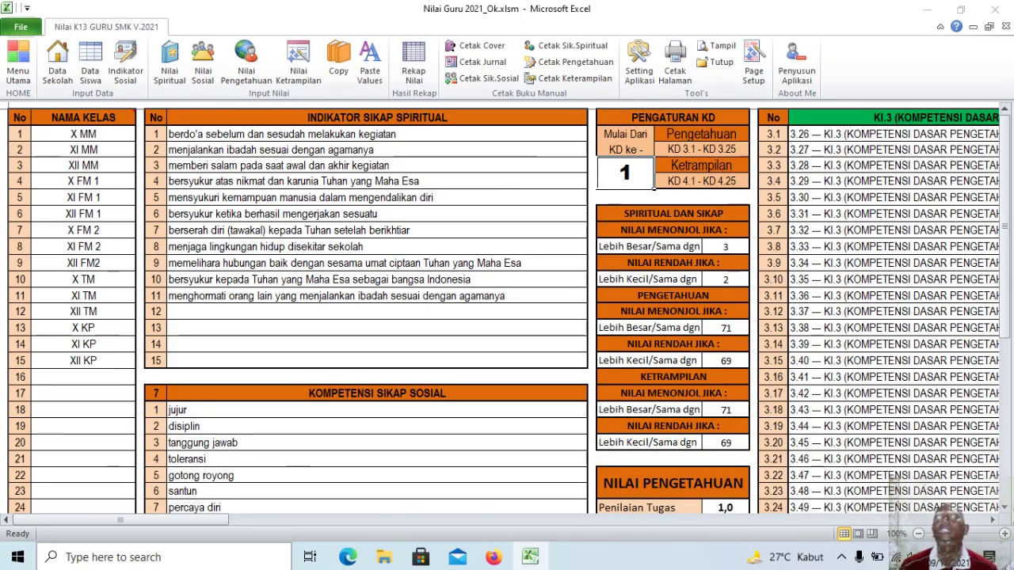
drag(130, 521, 347, 520)
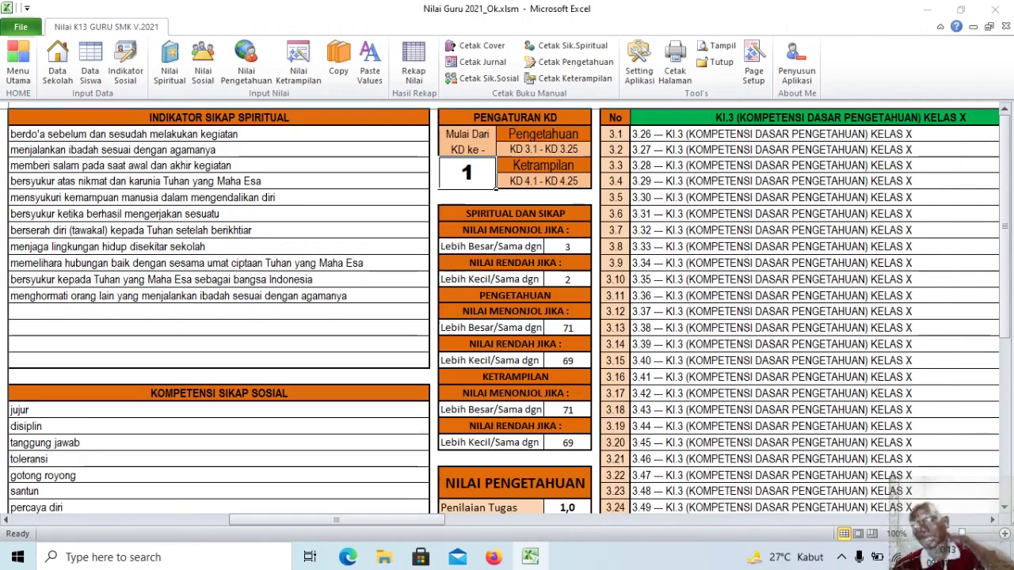
click(815, 134)
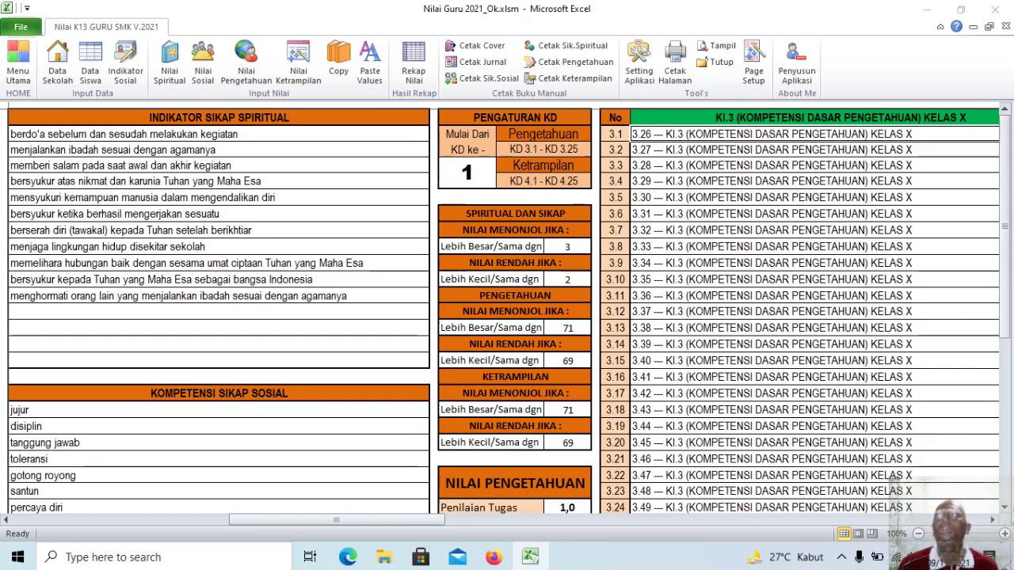
click(815, 150)
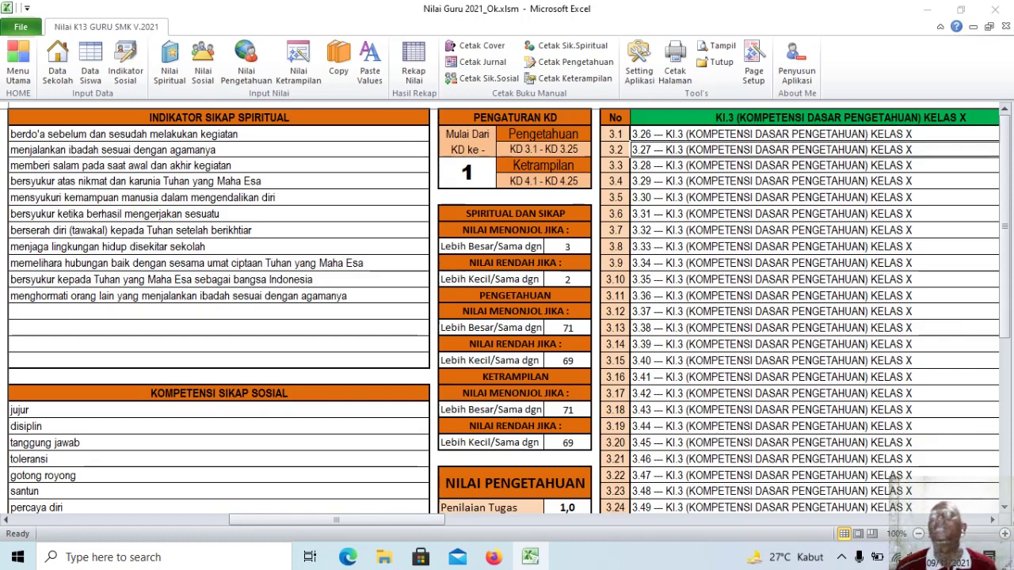
drag(814, 134, 982, 412)
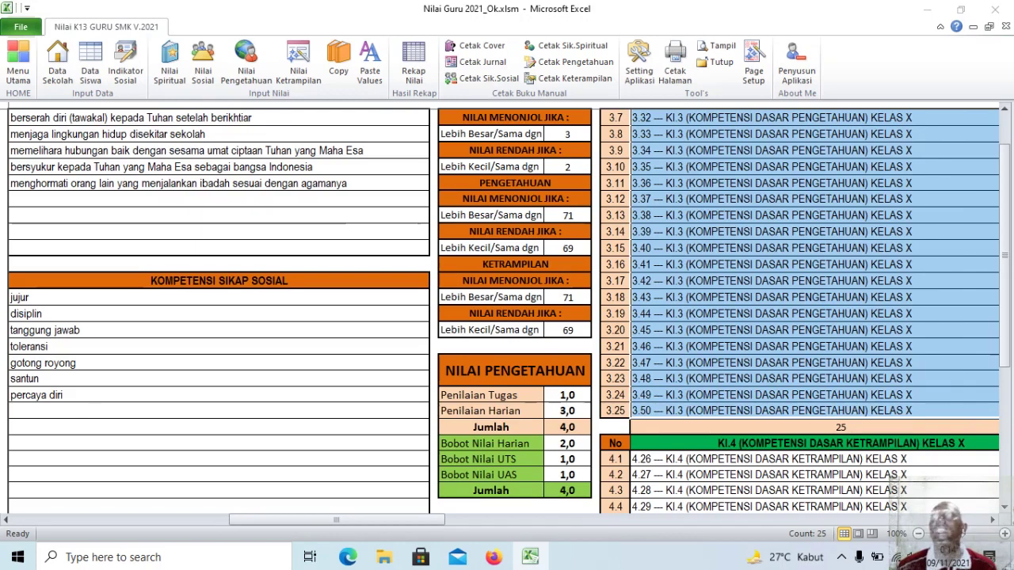
scroll(507, 308, up, 2)
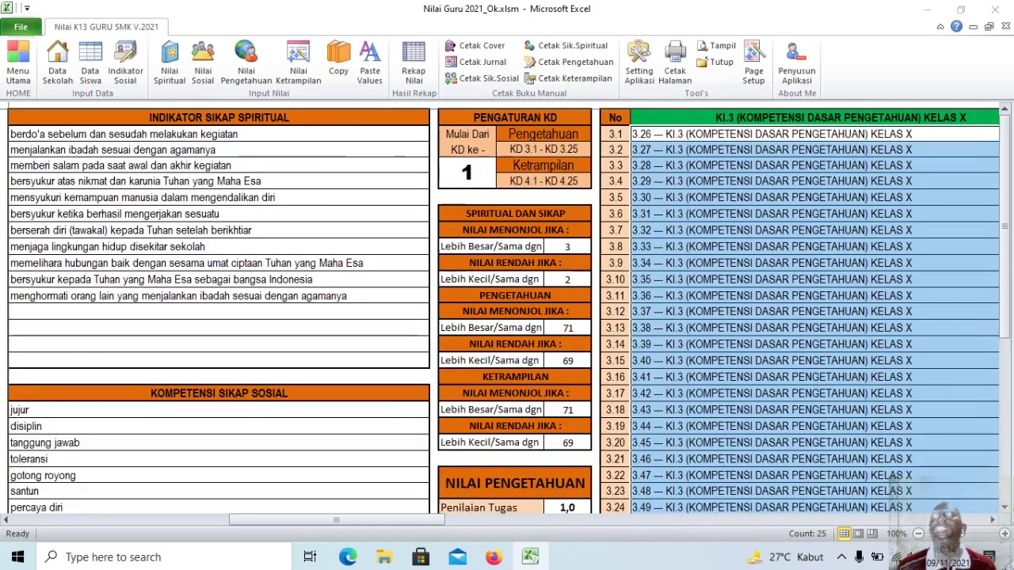
click(815, 126)
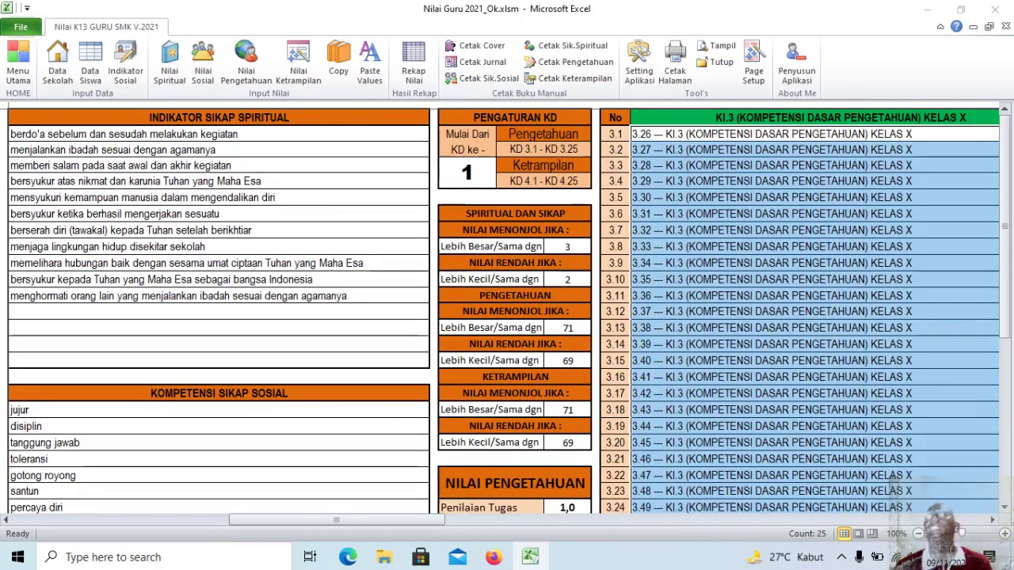
click(814, 134)
click(814, 149)
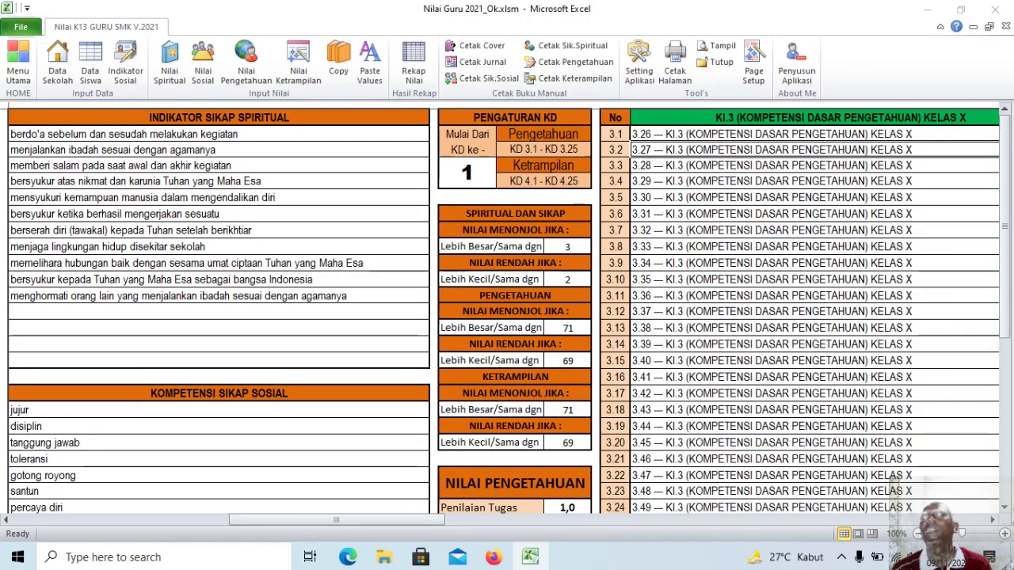
click(814, 134)
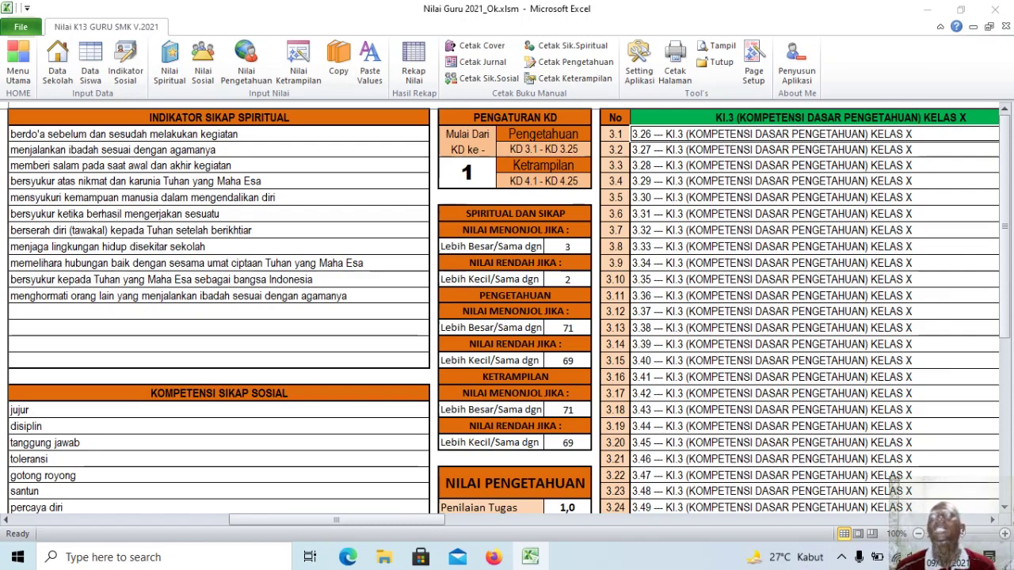
Step: Set the starting KD number to 6 in the KD settings
click(467, 173)
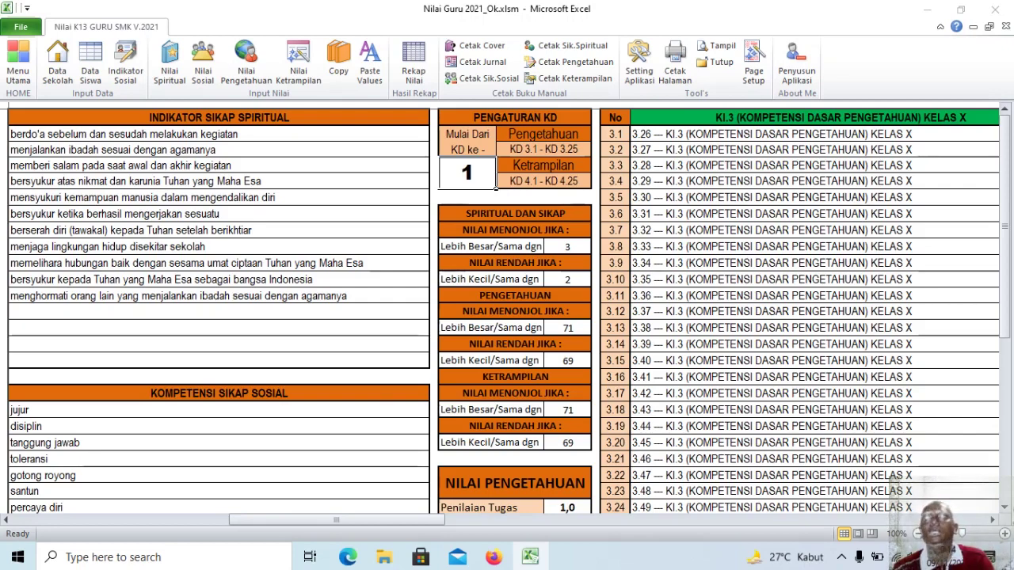
text(6)
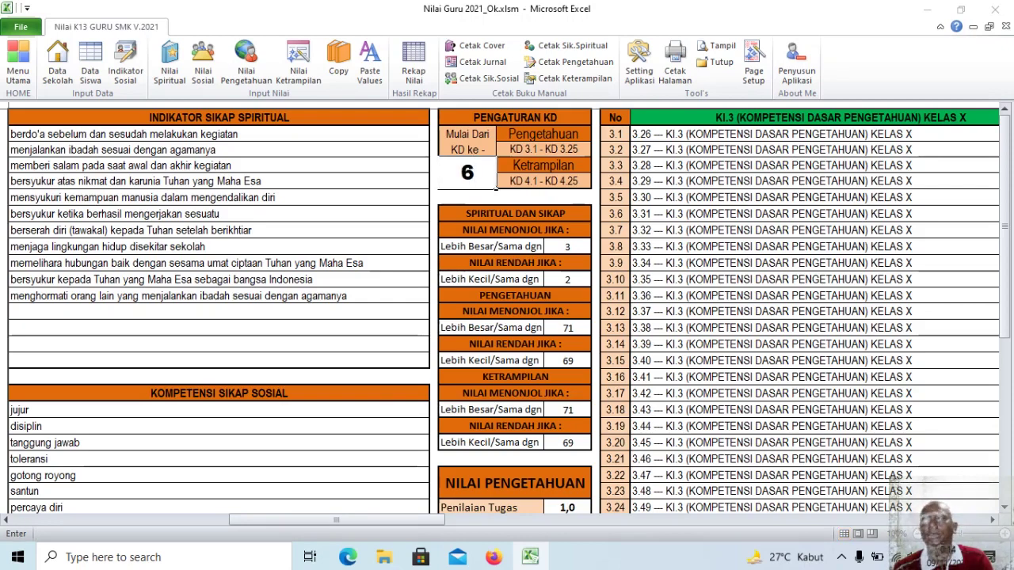
key(Return)
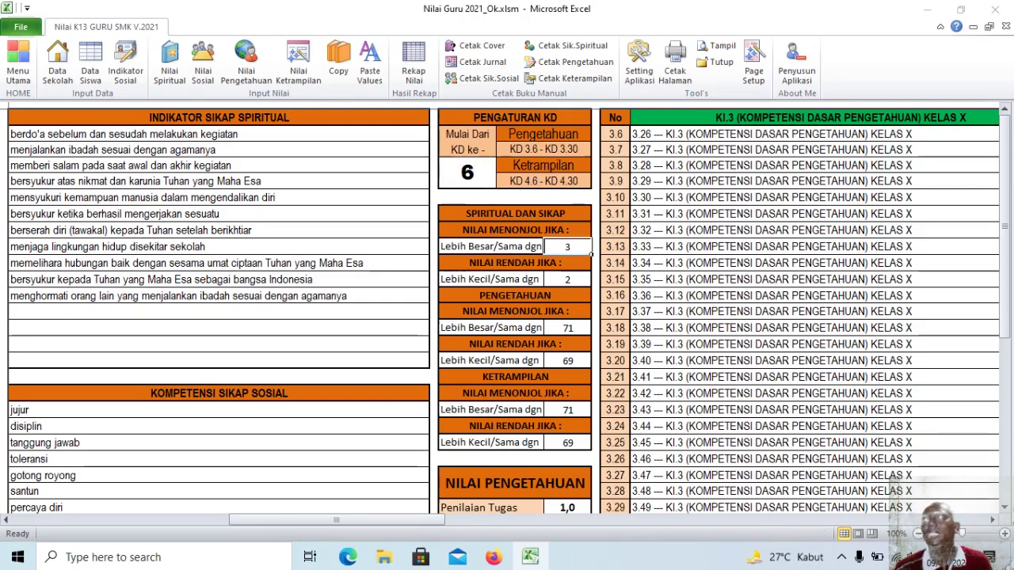
Step: Set the starting KD number back to 1
click(495, 185)
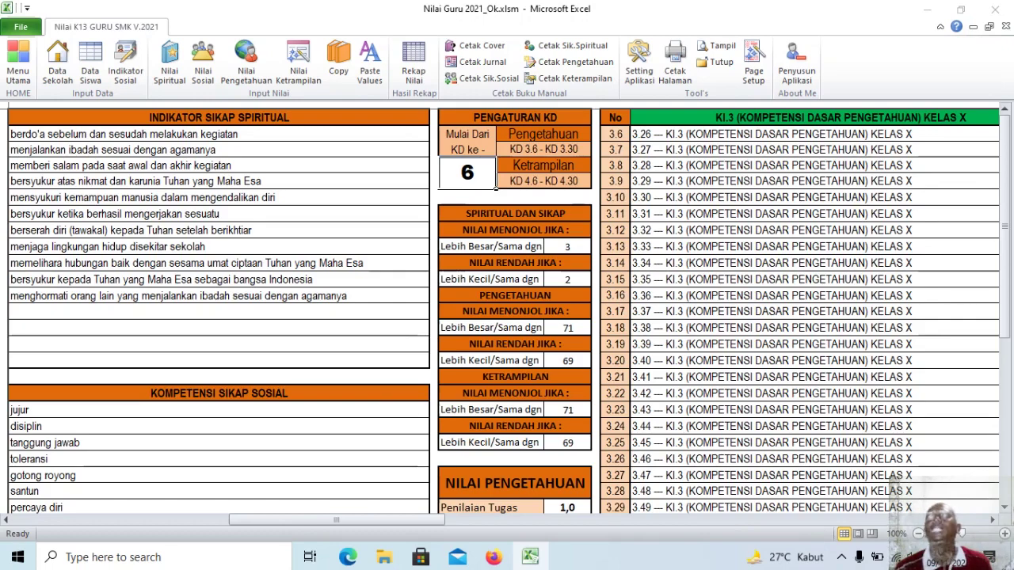
text(1)
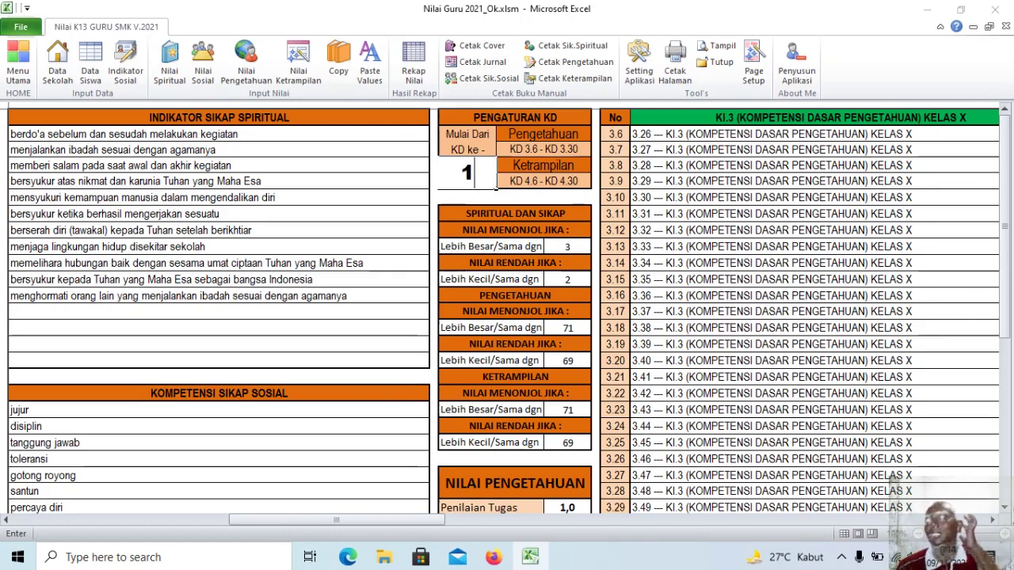
key(Return)
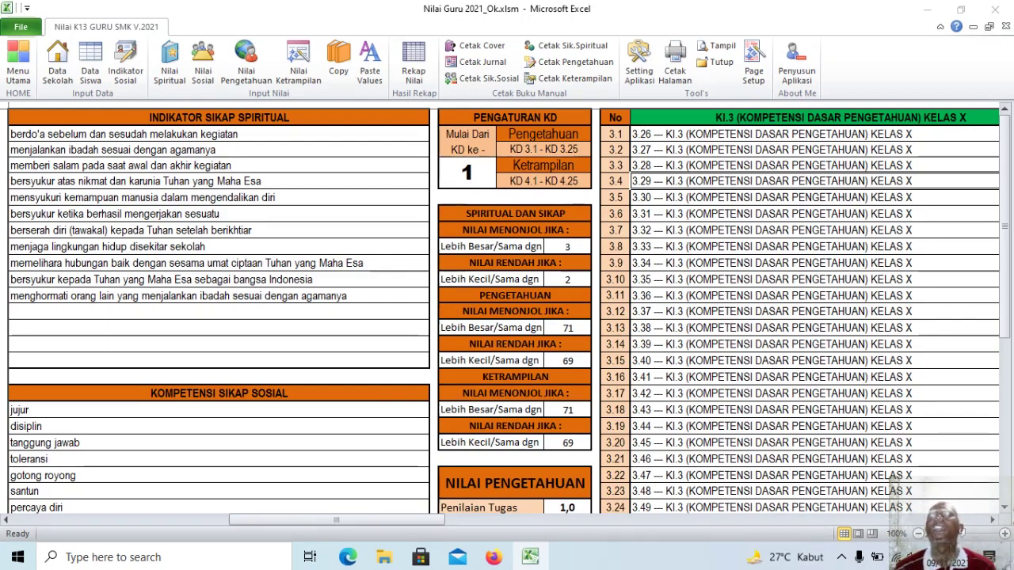
Step: Check the high and low score thresholds for spiritual and attitude, knowledge and skills, plus the knowledge score weights
click(589, 251)
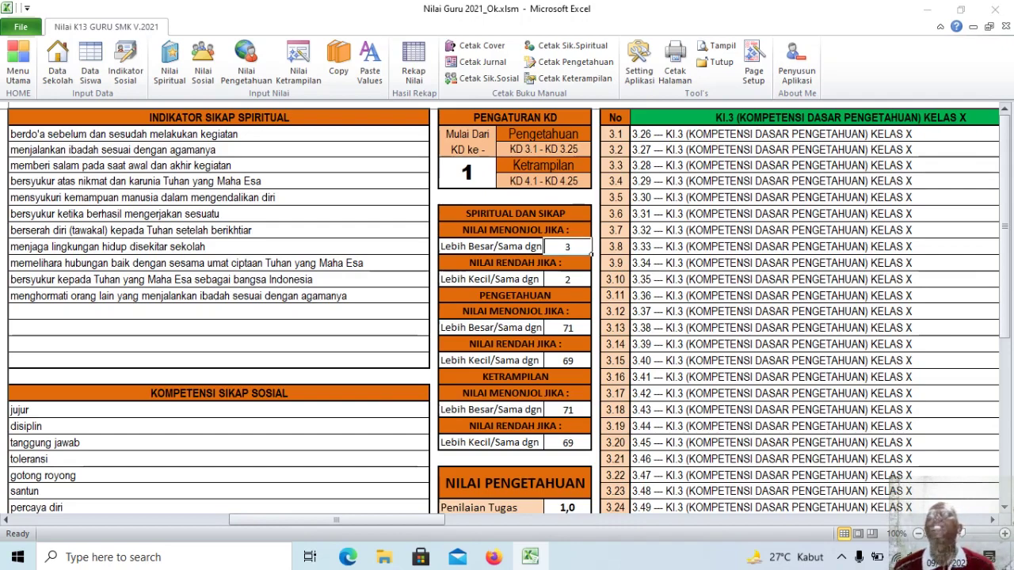
click(568, 279)
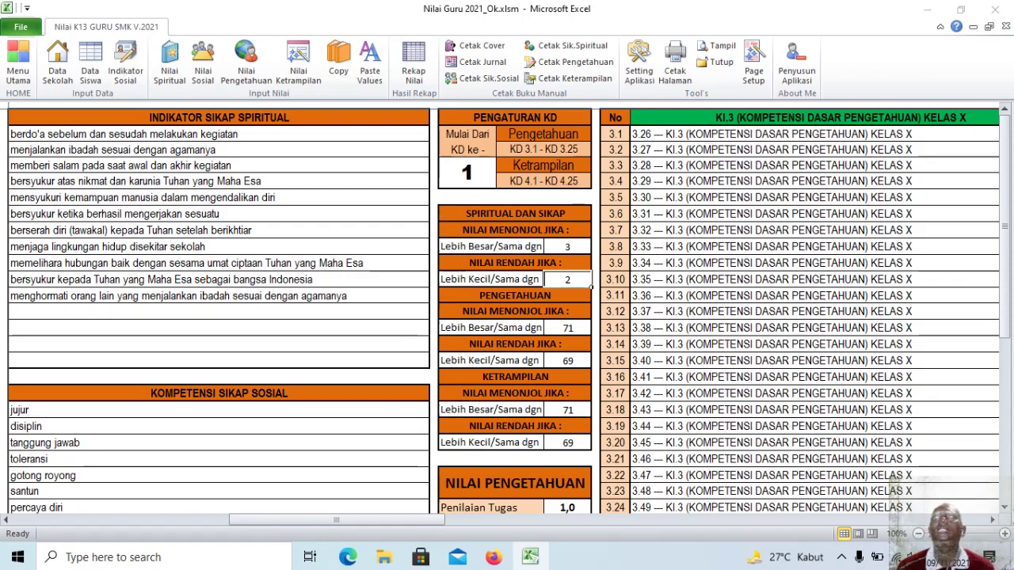
scroll(507, 317, down, 2)
scroll(507, 317, down, 1)
scroll(507, 317, up, 1)
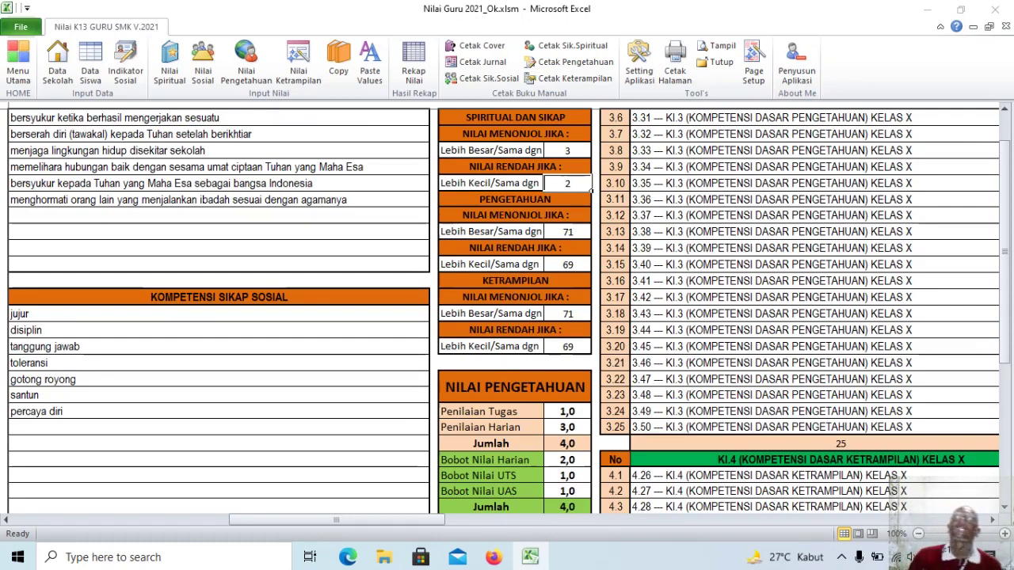
scroll(507, 317, down, 1)
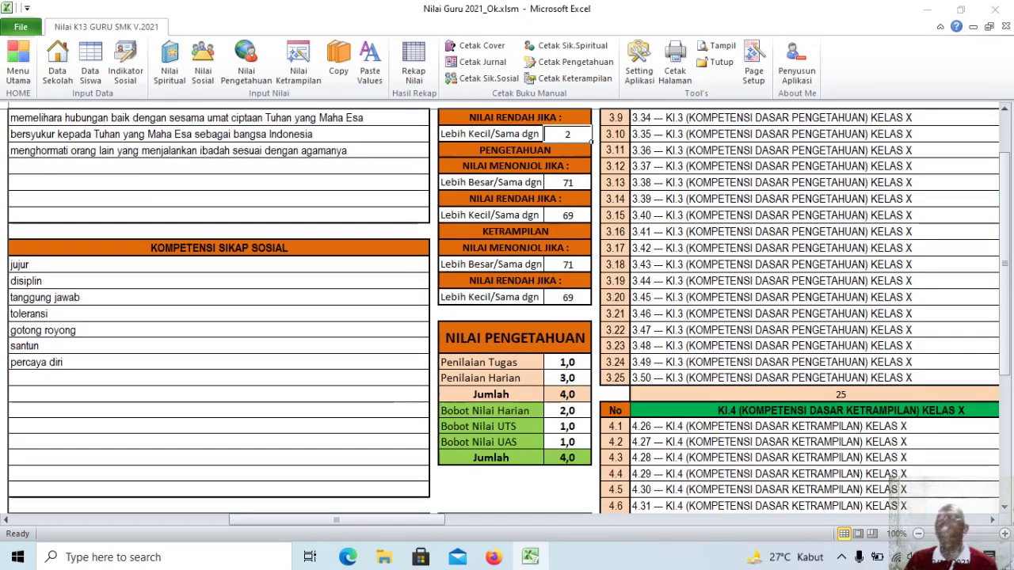
scroll(507, 317, down, 1)
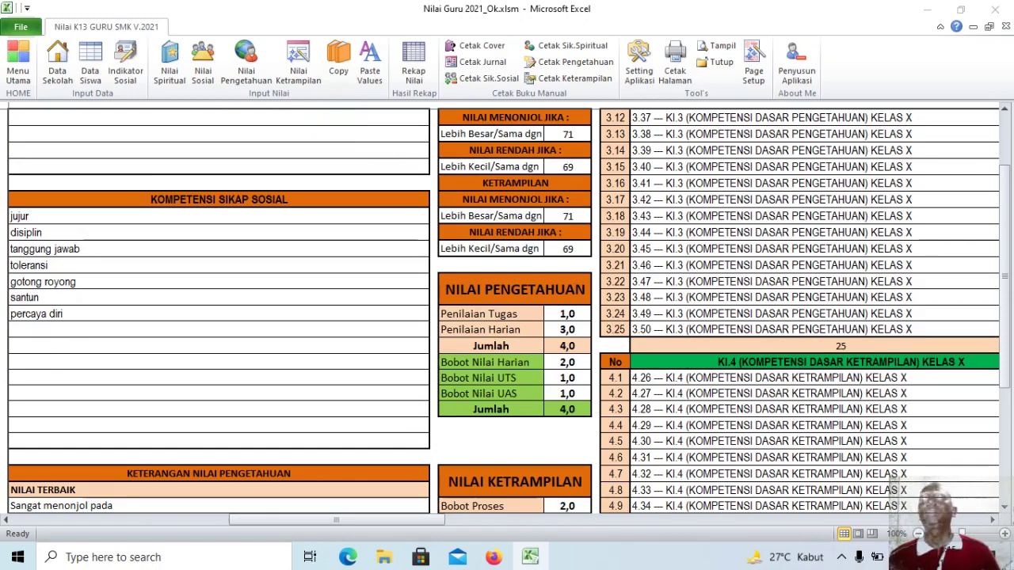
Step: Review the knowledge score weights for assignments, daily, UTS and UAS scores, and the skill weights for process, product and project
click(568, 314)
click(567, 330)
click(568, 362)
click(567, 377)
click(568, 393)
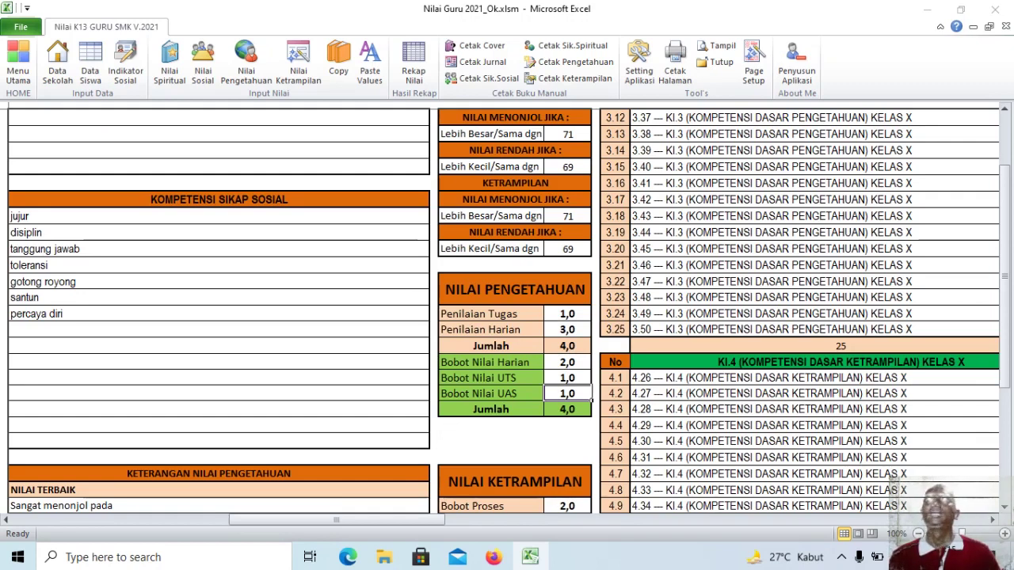
click(568, 362)
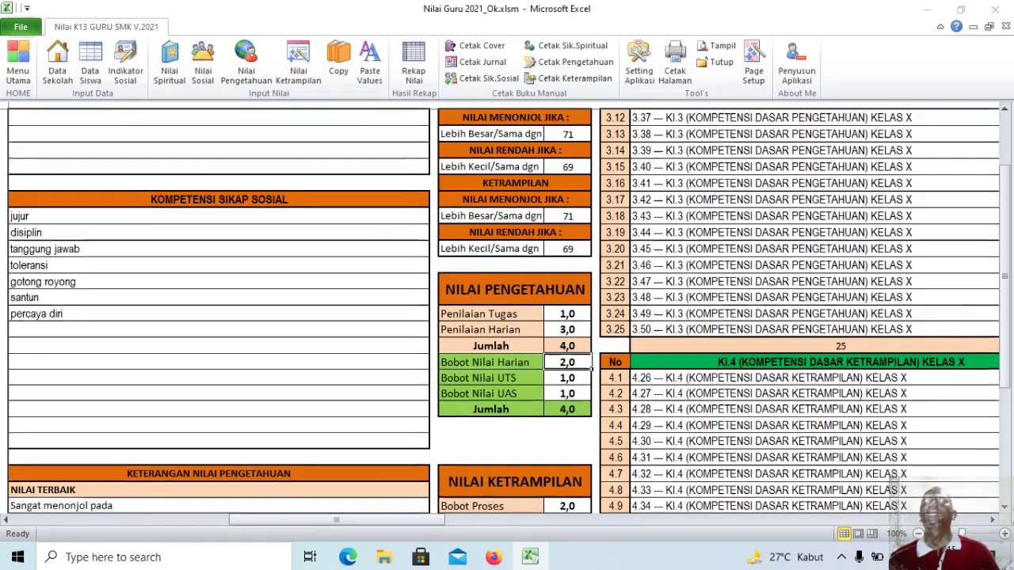
scroll(507, 309, down, 1)
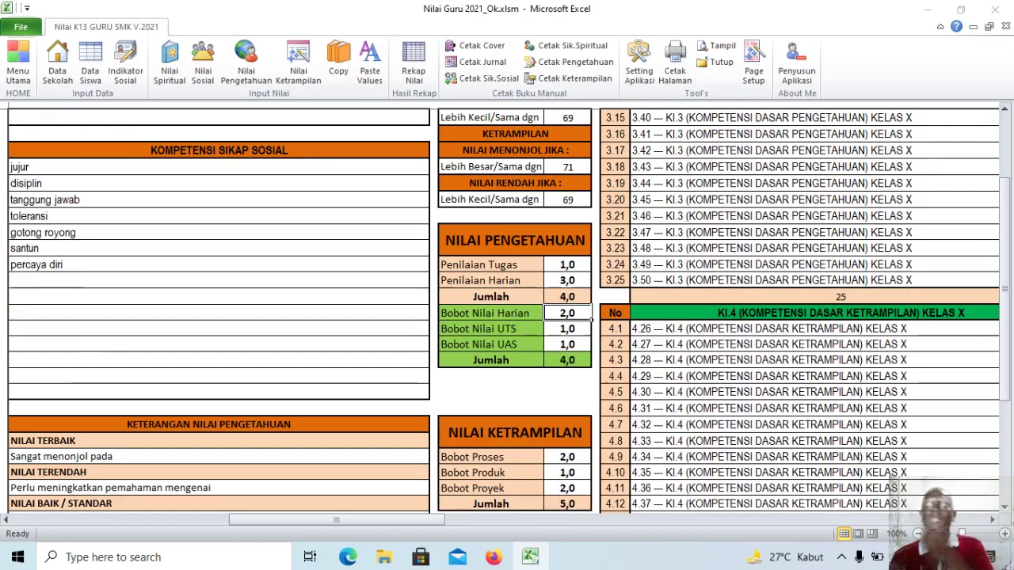
scroll(507, 309, down, 1)
scroll(507, 308, down, 2)
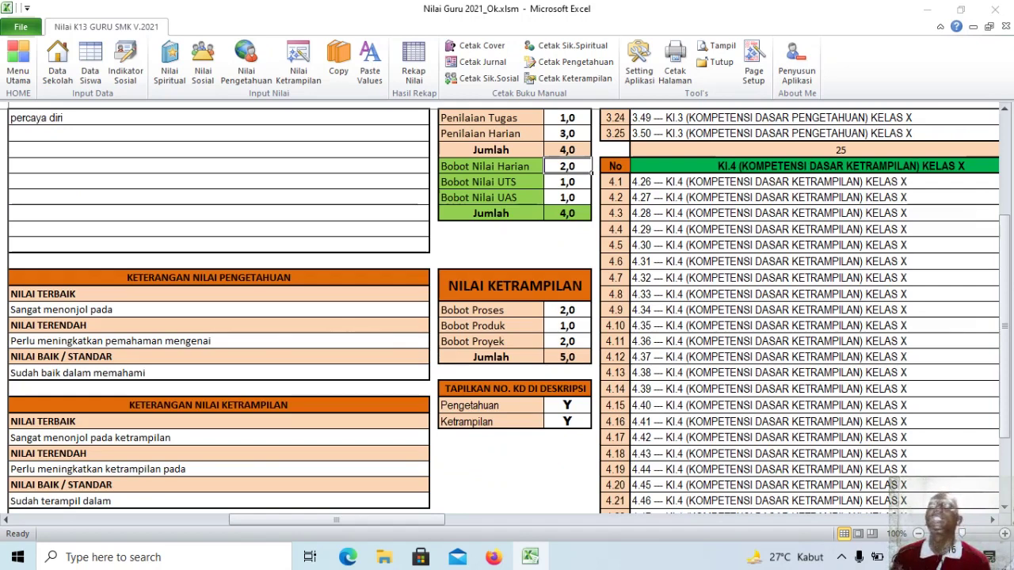
Step: Set the option for showing KD numbers in descriptions to T for both Pengetahuan and Ketrampilan
click(586, 407)
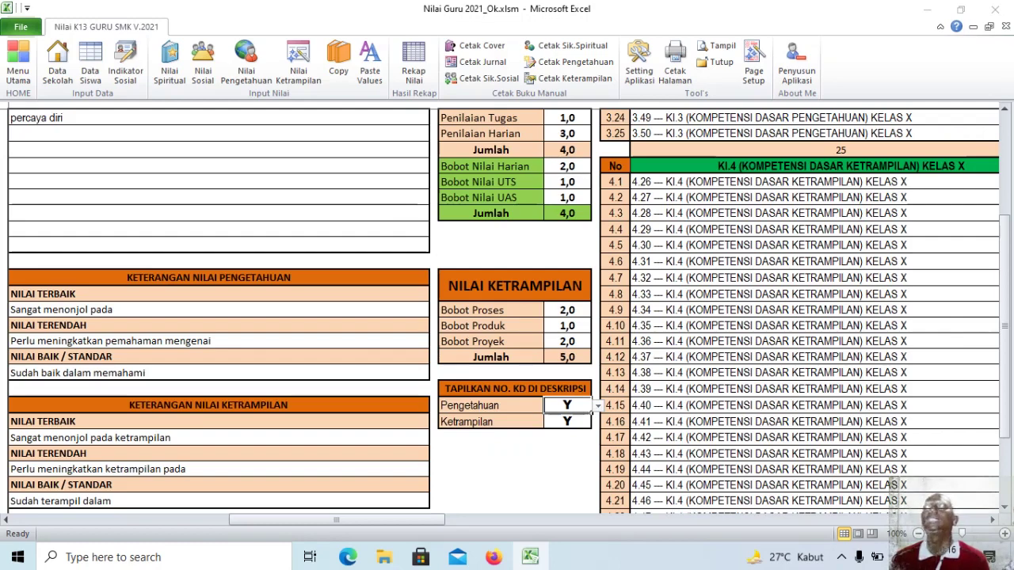
click(598, 406)
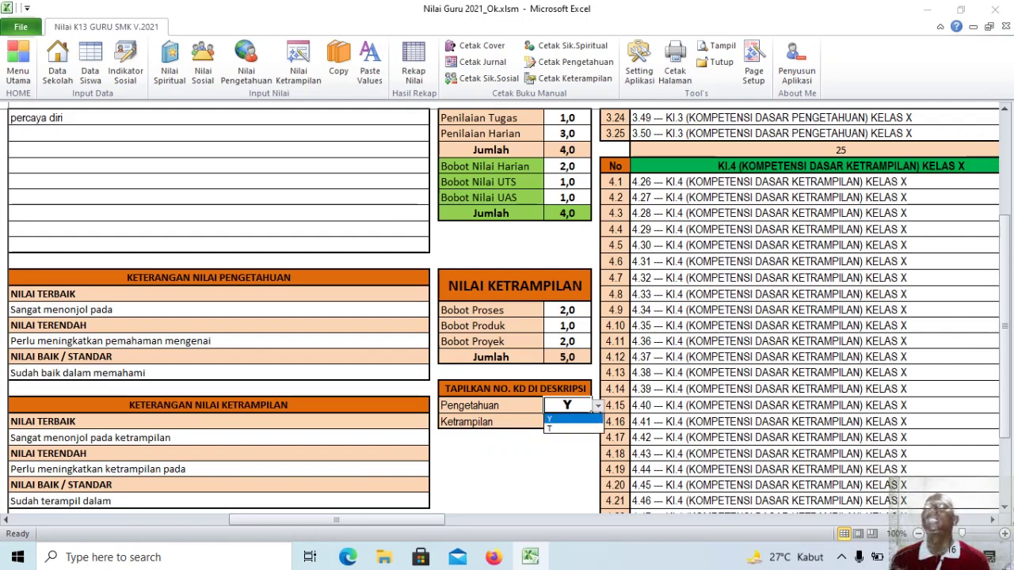
click(590, 429)
click(589, 422)
click(597, 423)
click(587, 444)
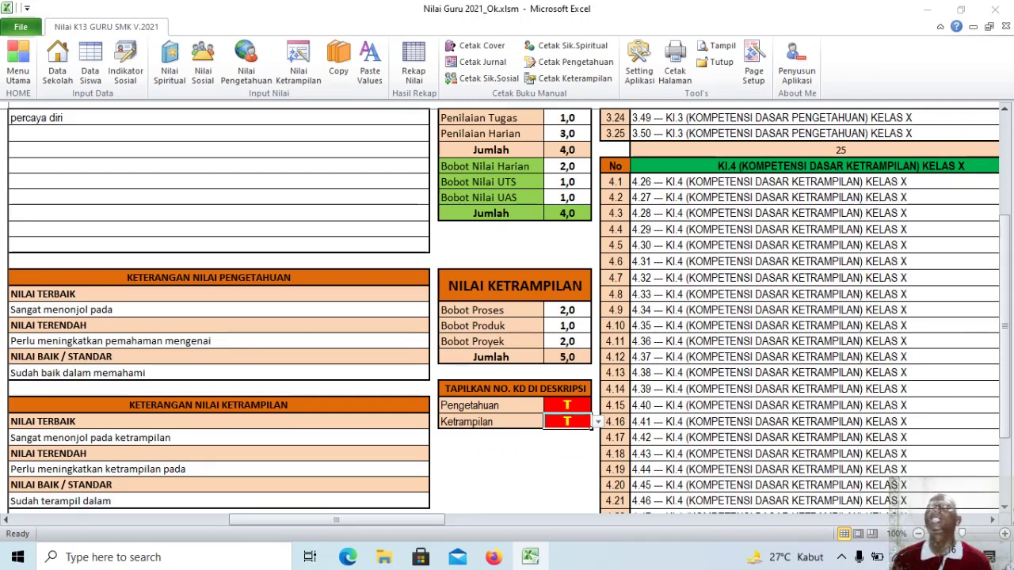
Step: Select entry 3.1 of the class X KI.3 list, then open the recent document KI KD Raport 2021.docx in Microsoft Word
scroll(507, 317, up, 6)
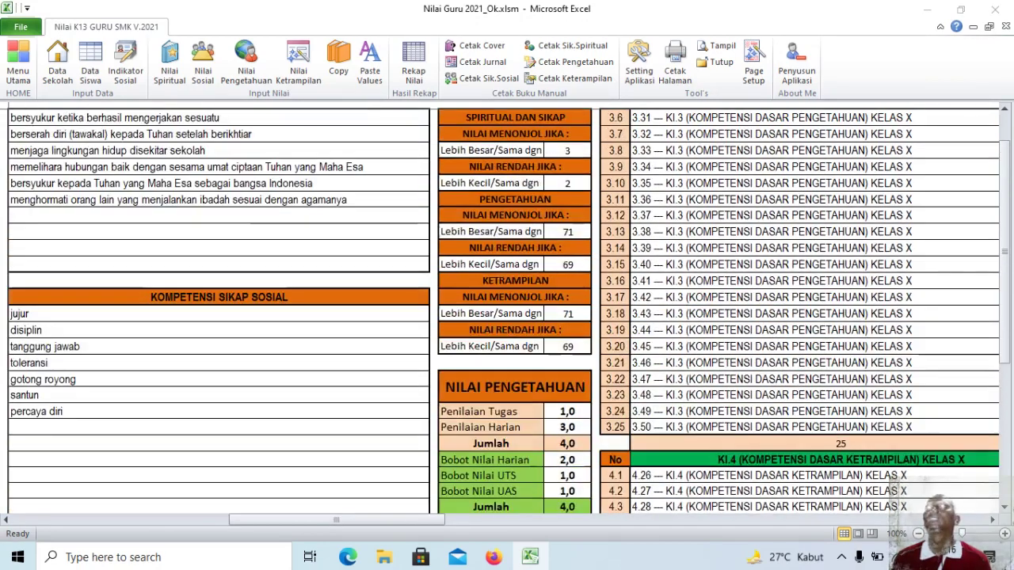
scroll(507, 317, up, 2)
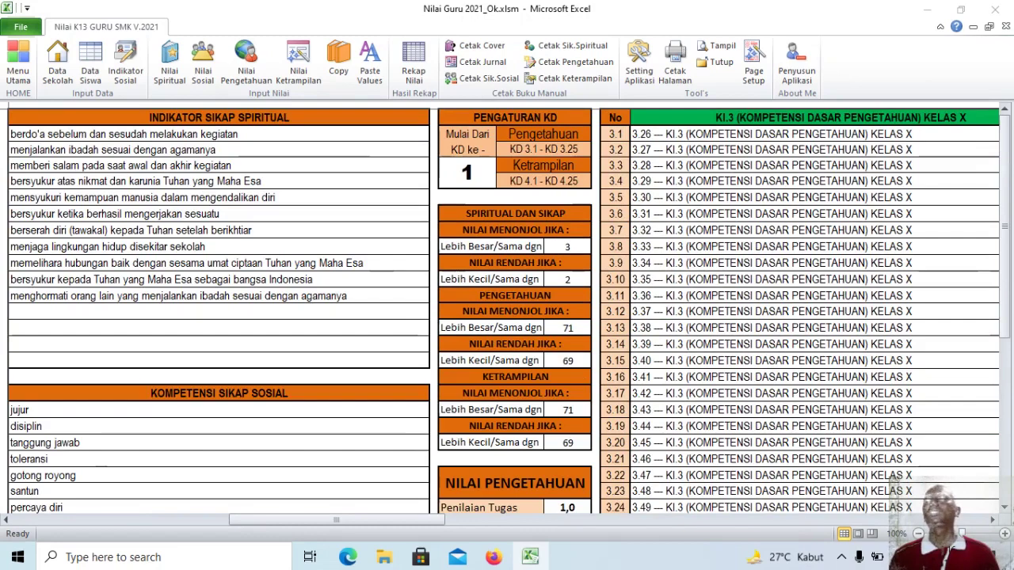
click(792, 134)
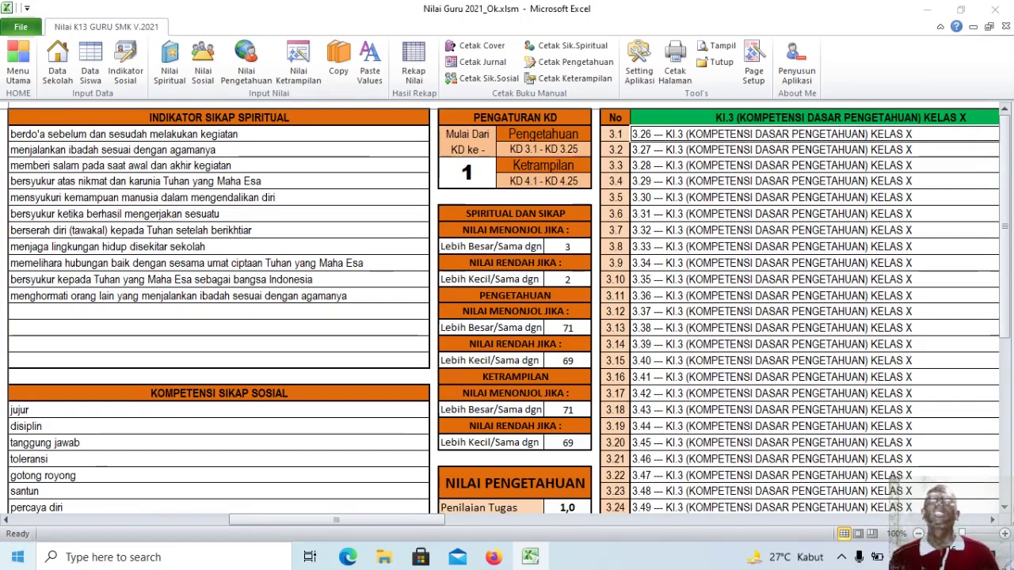
click(18, 556)
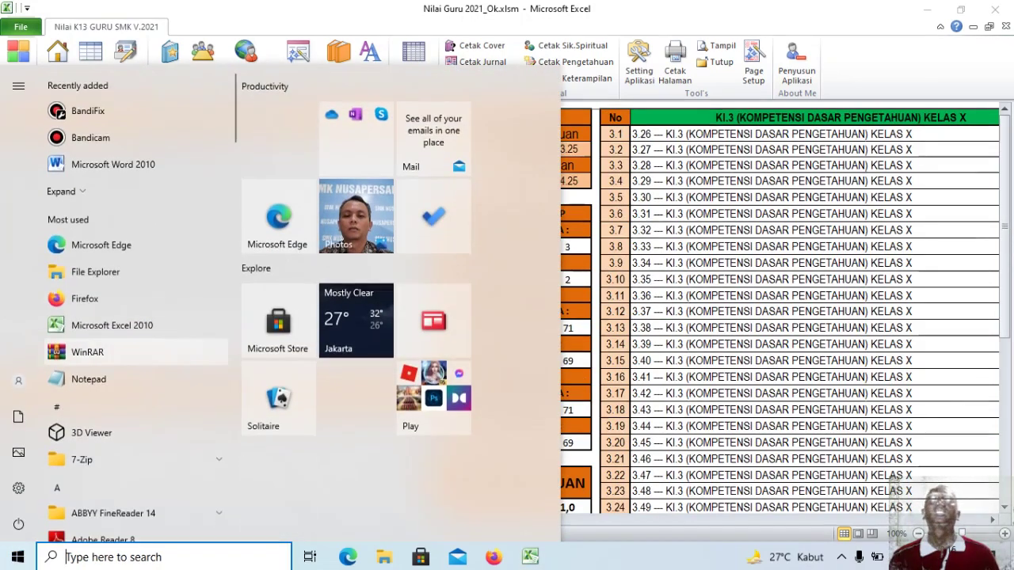
click(87, 164)
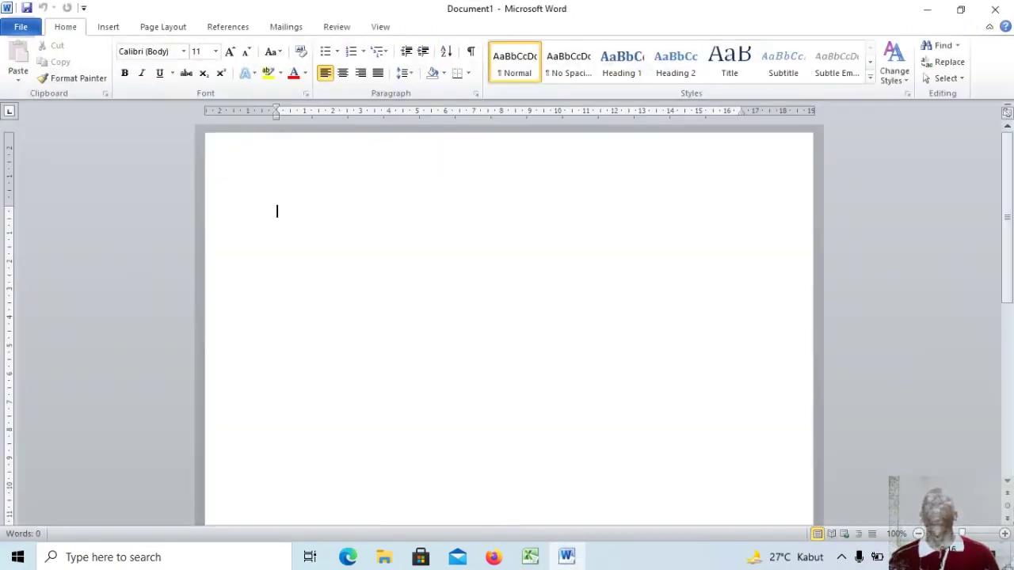
click(20, 26)
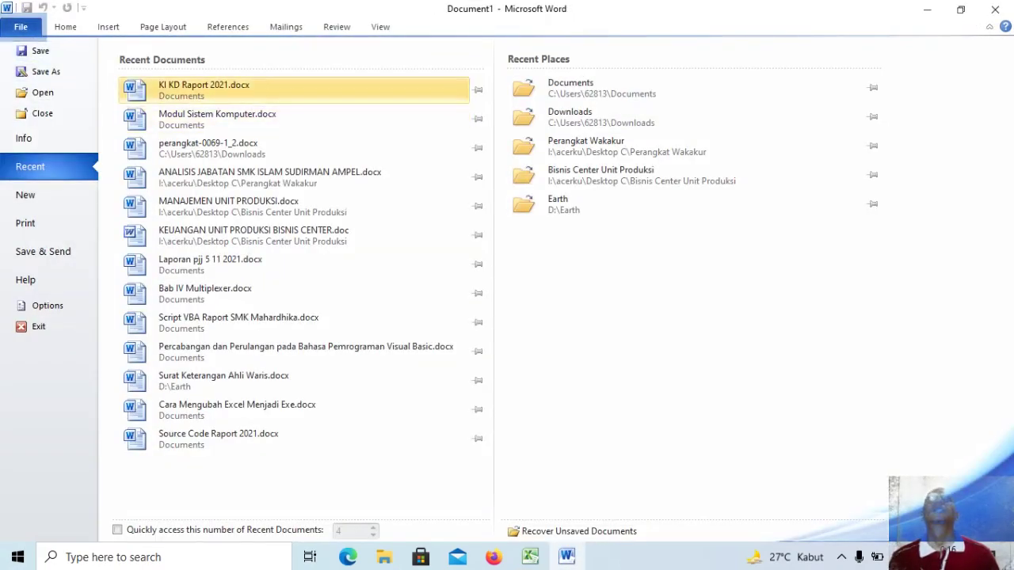
click(204, 87)
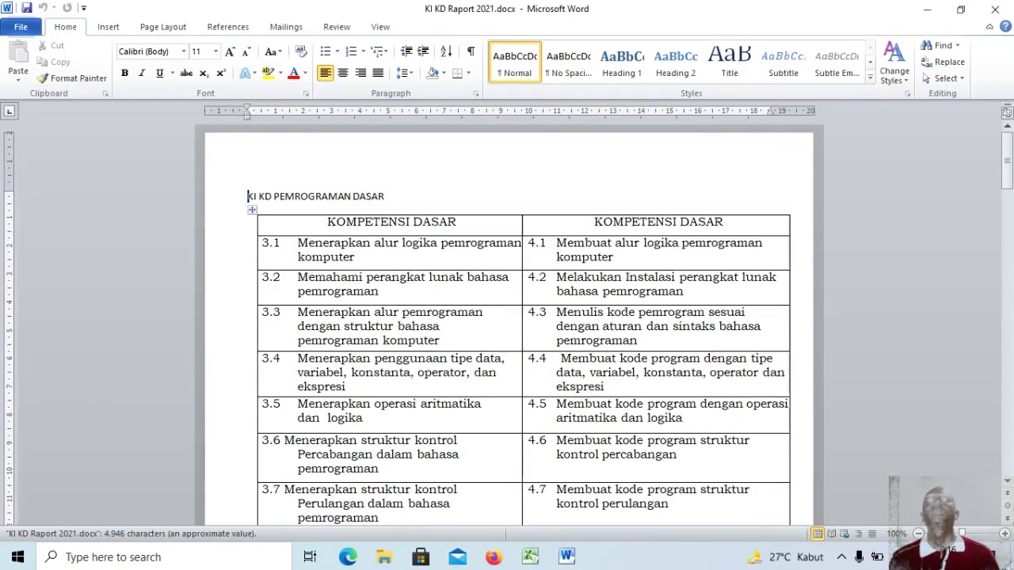
Step: Copy knowledge competencies 3.1 to 3.5 from the KI KD PEMROGRAMAN DASAR table
drag(263, 243, 333, 412)
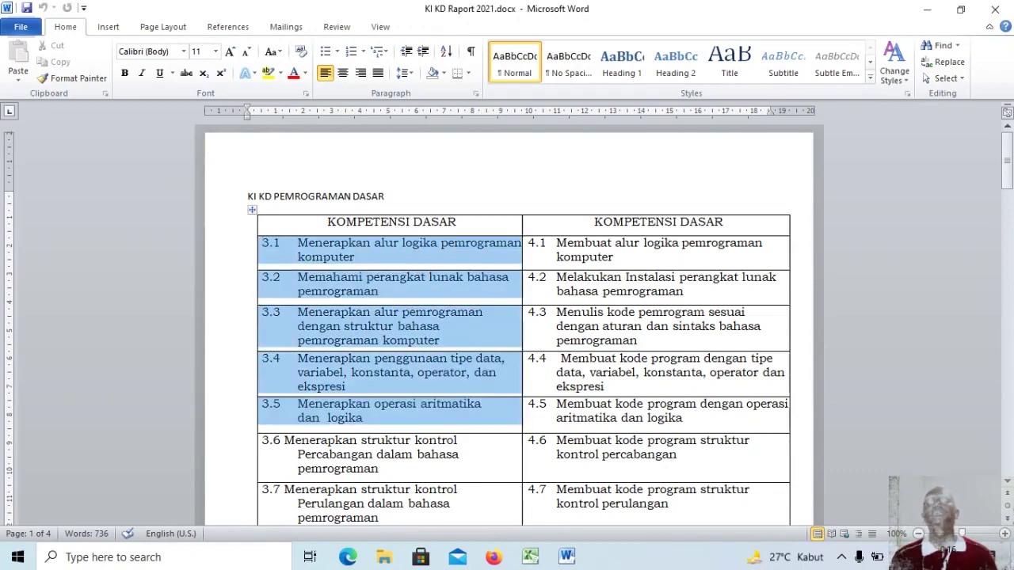
right_click(418, 320)
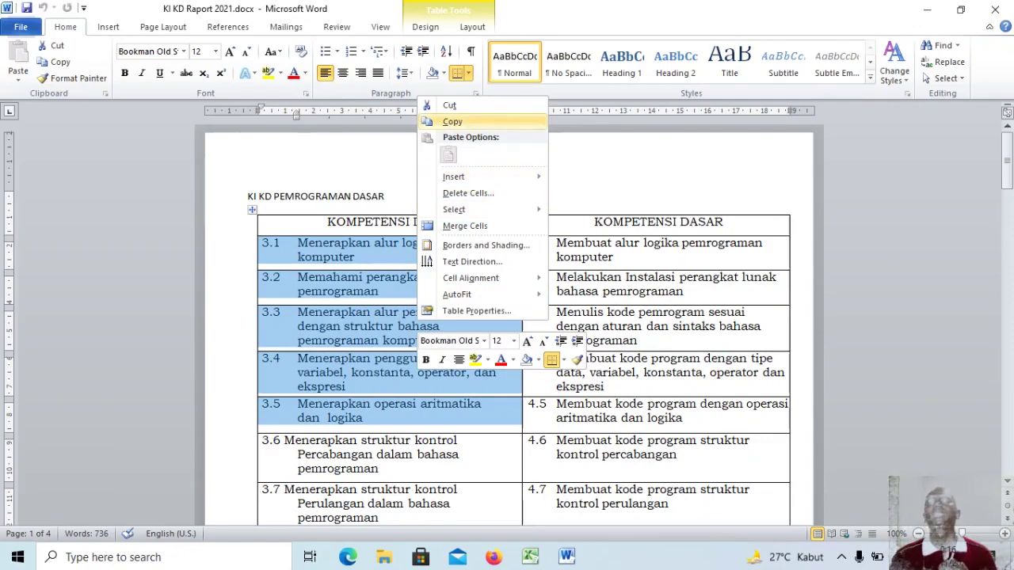
click(453, 121)
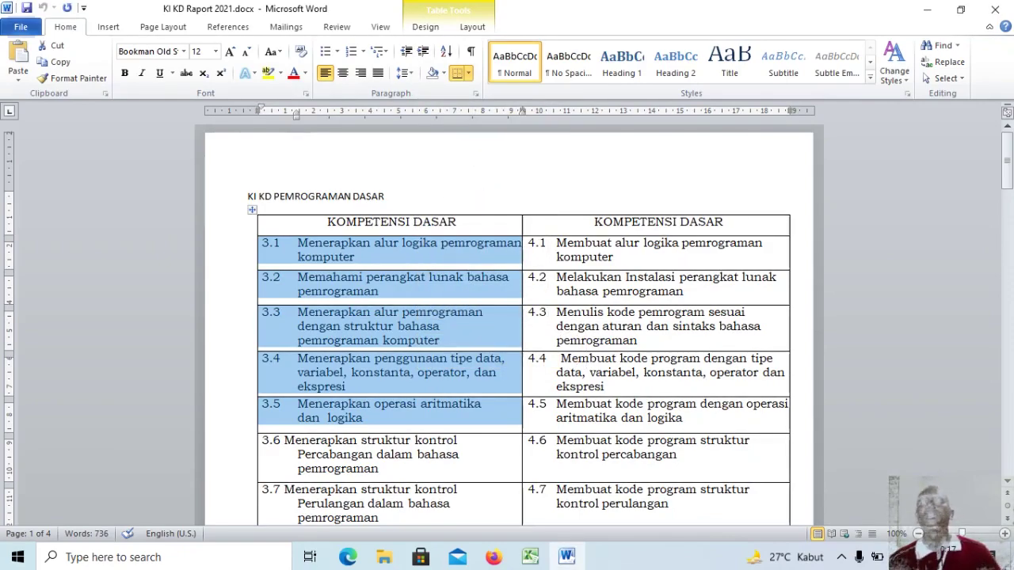
Step: Switch back to the Excel grade workbook and paste the copied competencies from entry 3.1 of the class X KI.3 list, matching destination formatting
click(530, 557)
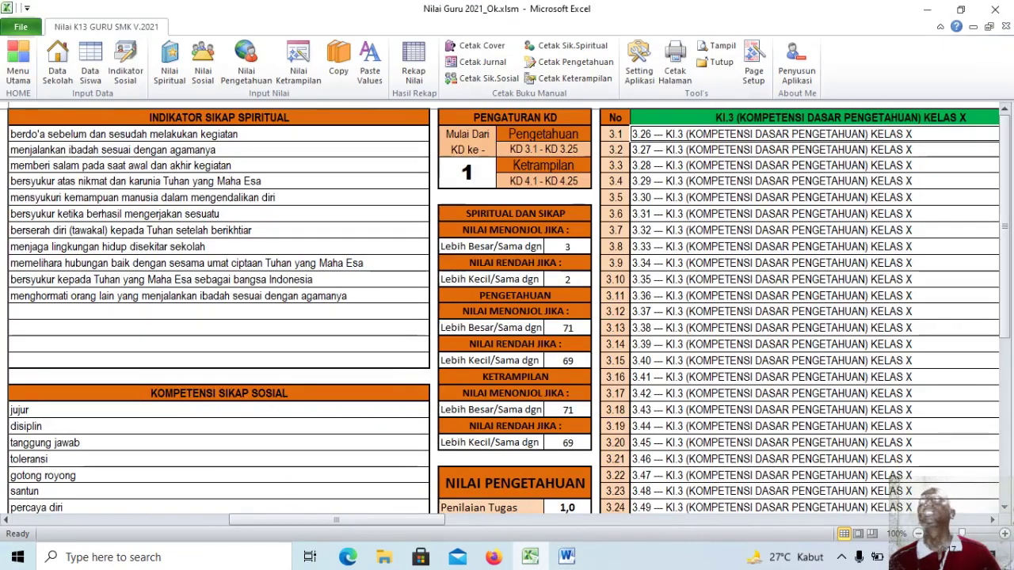
right_click(668, 135)
click(722, 196)
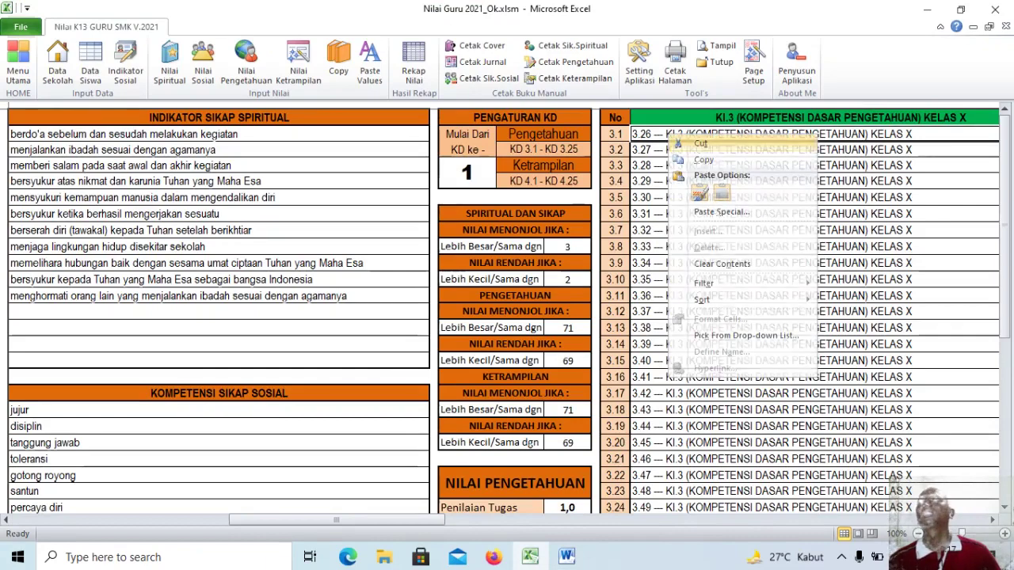
right_click(667, 135)
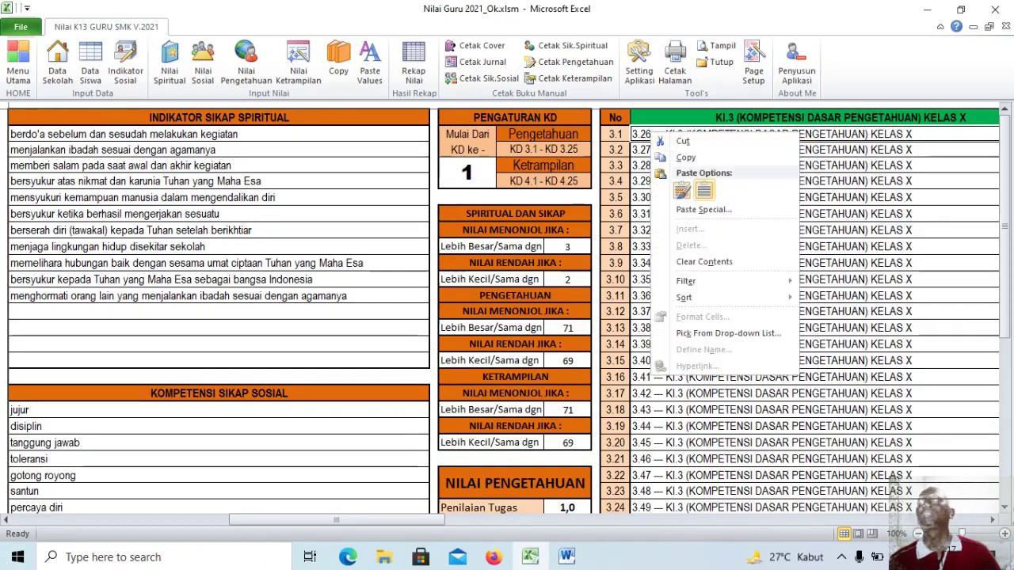
click(704, 190)
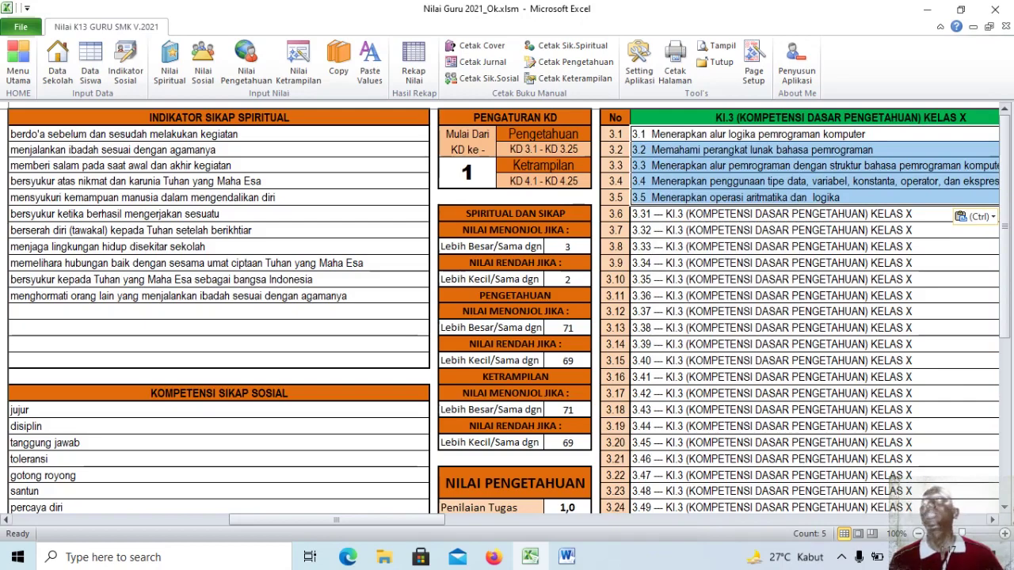
Step: Clear the placeholder text from entries 3.6 to 3.24 of the class X KI.3 list
drag(364, 521, 418, 520)
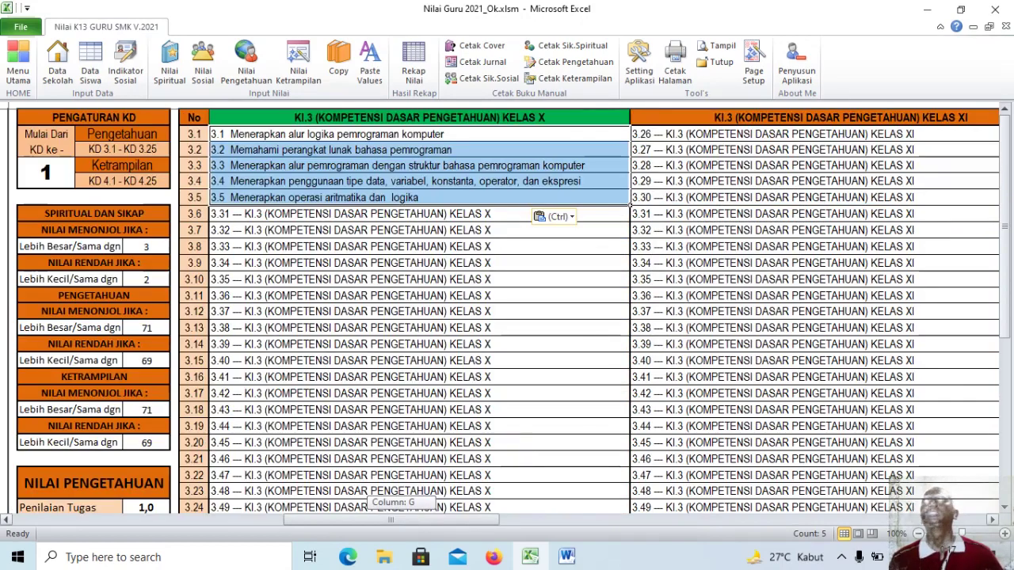
drag(630, 208, 630, 403)
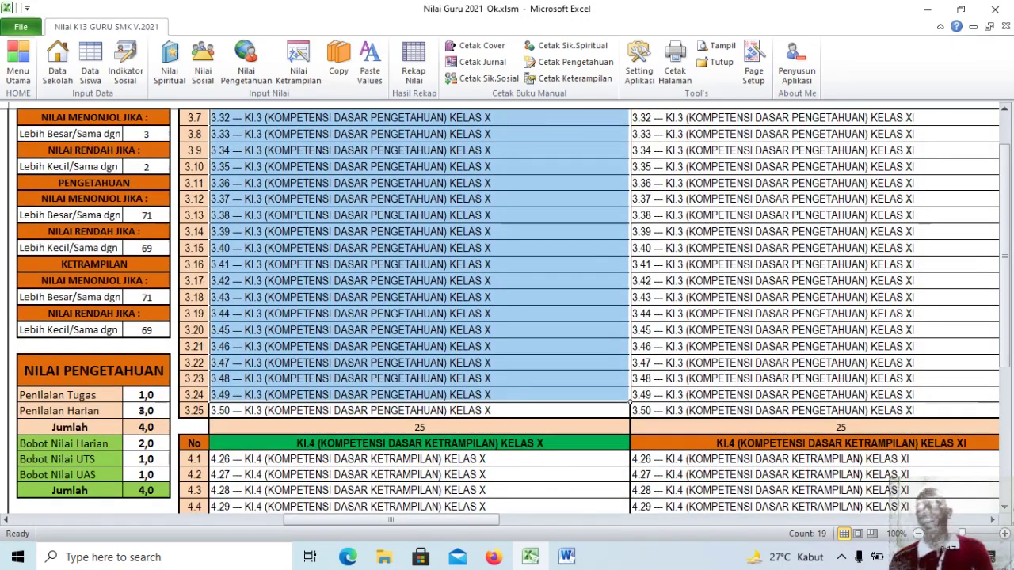
key(Delete)
scroll(631, 404, up, 3)
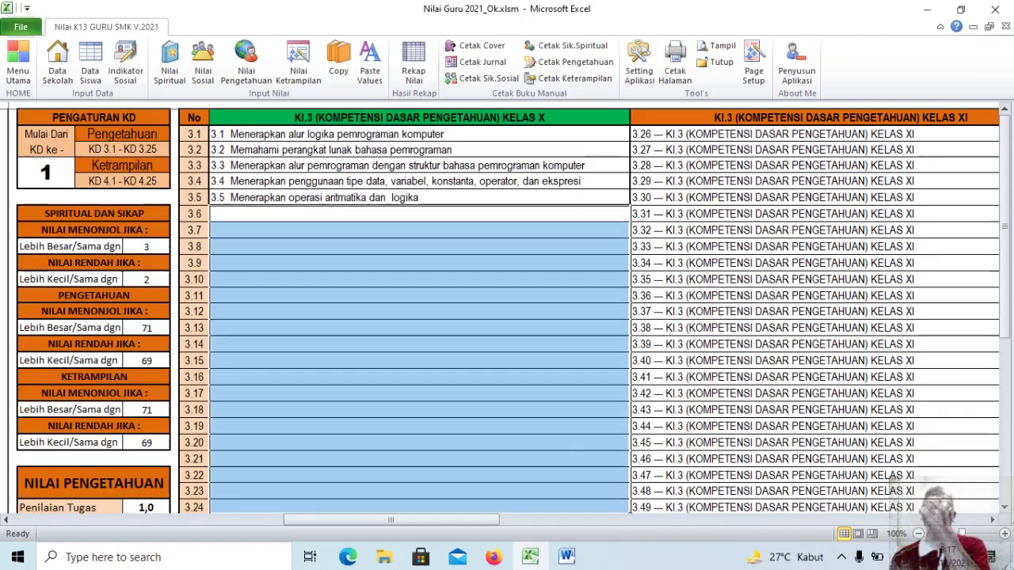
click(420, 263)
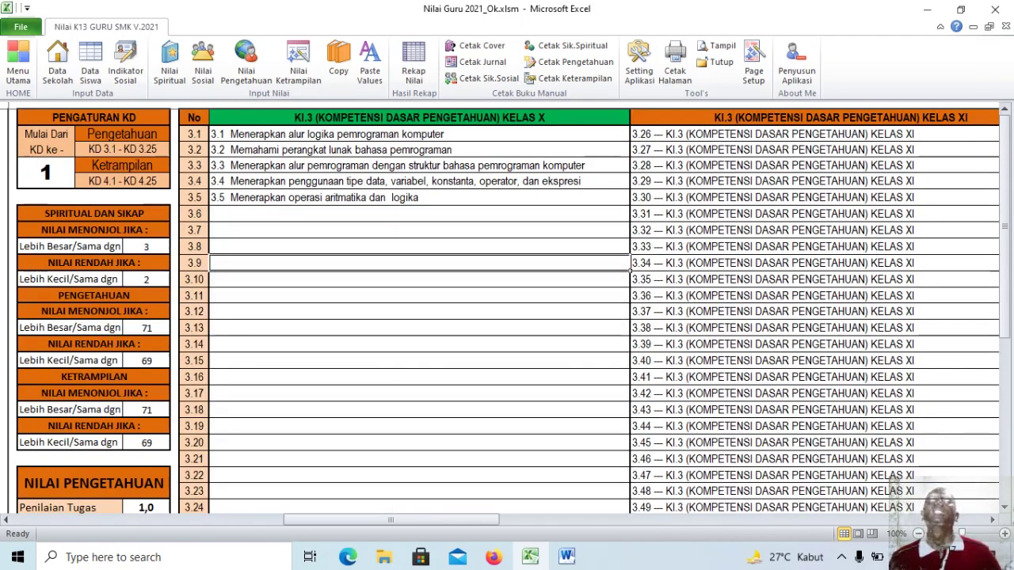
Step: Remove the leading numbers 3.1 and 3.2 from the text of the first two class X KI.3 competencies
double_click(240, 134)
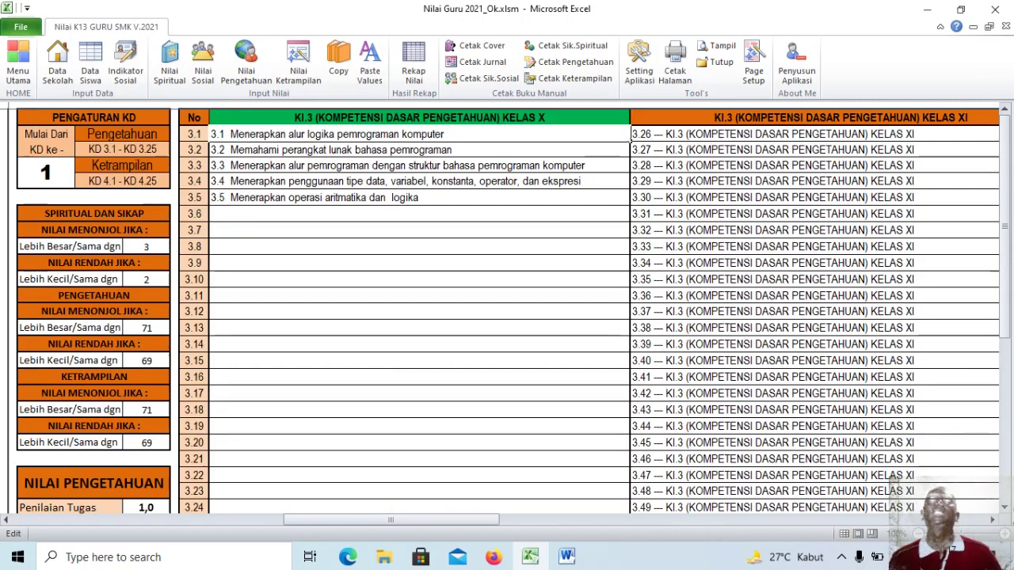
drag(230, 134, 211, 134)
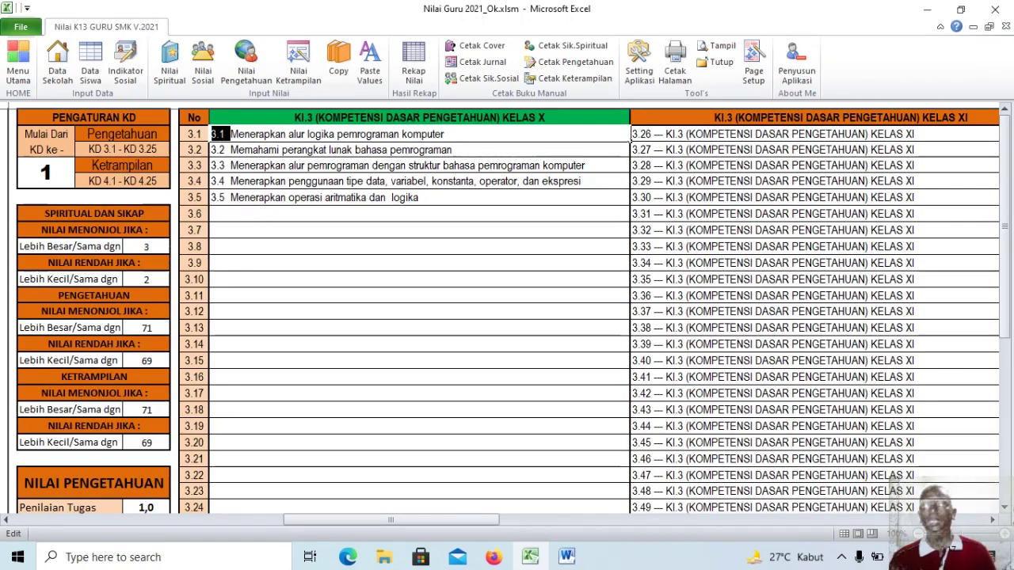
key(BackSpace)
double_click(240, 150)
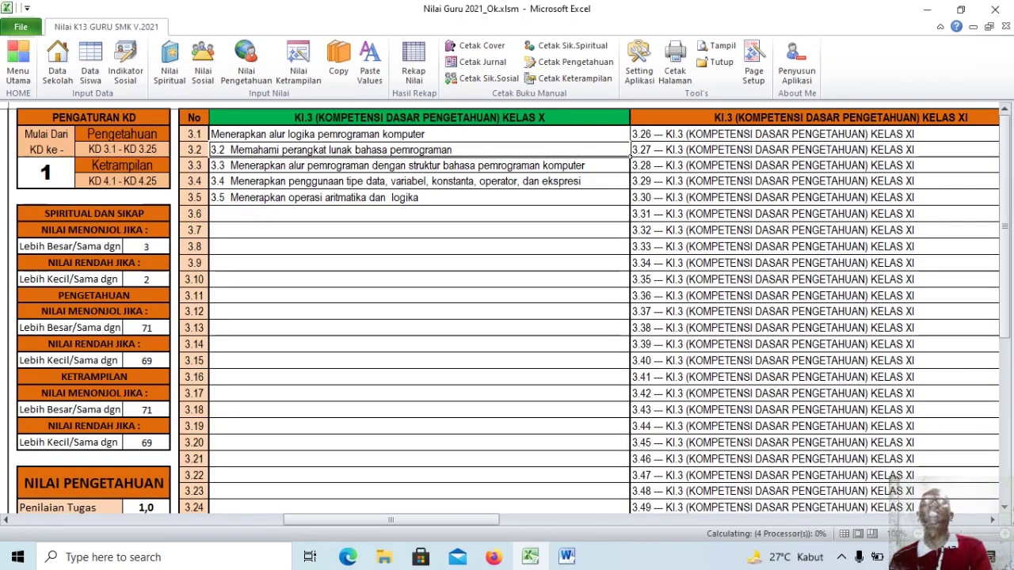
drag(231, 149, 211, 149)
key(BackSpace)
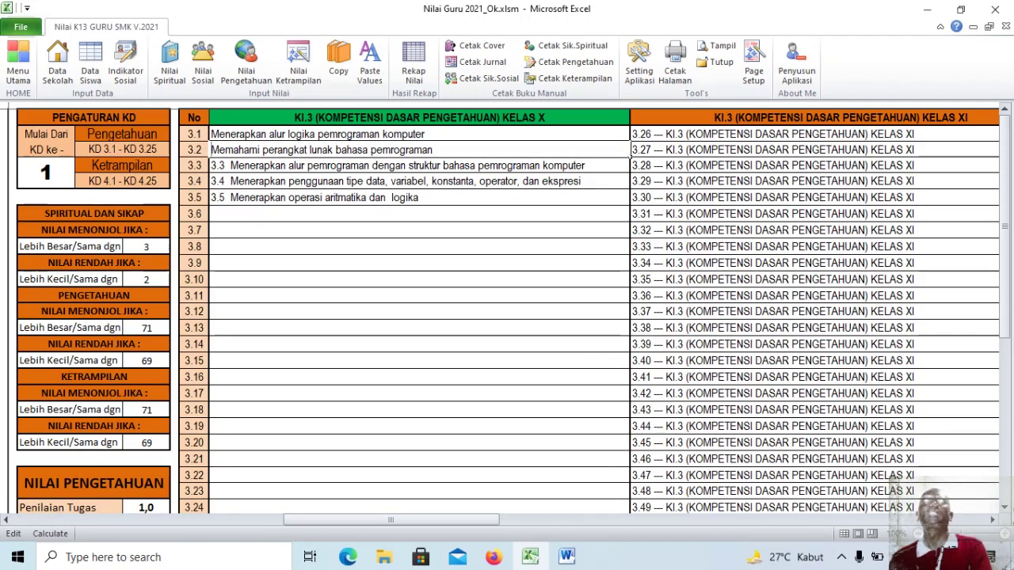
Step: Remove the leading numbers 3.3, 3.4 and 3.5 from the text of the next three class X KI.3 competencies
double_click(231, 166)
drag(230, 165, 211, 182)
key(BackSpace)
double_click(231, 181)
key(BackSpace)
double_click(231, 197)
drag(231, 197, 210, 197)
key(BackSpace)
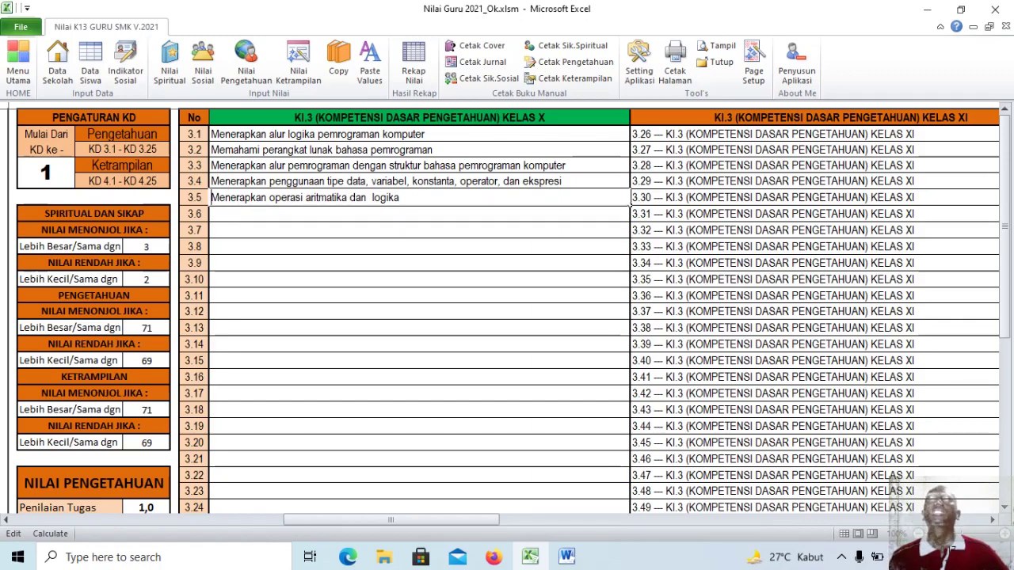
Step: Clear the remaining placeholder text from entry 3.25 of the class X KI.3 list
scroll(631, 204, down, 3)
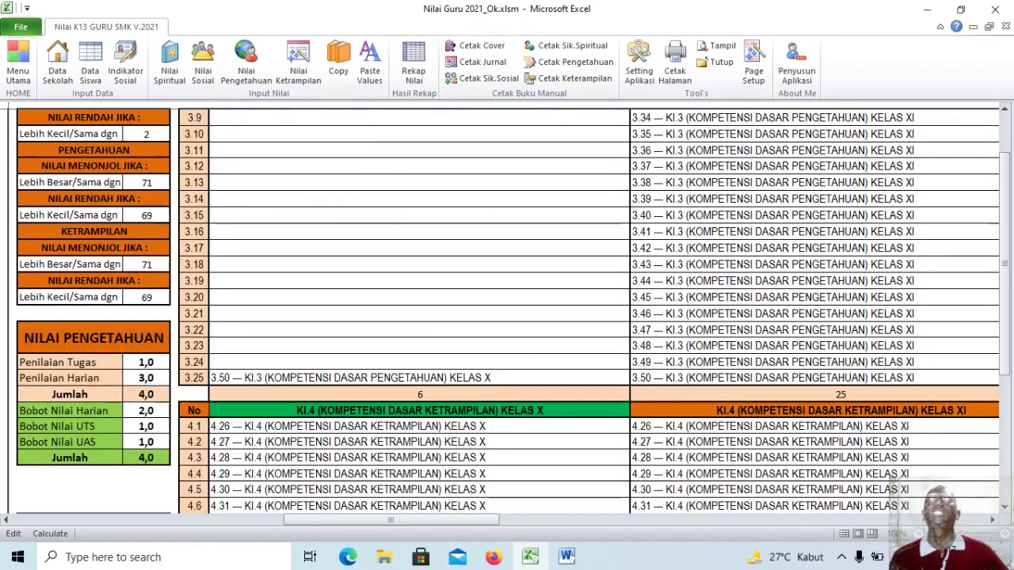
scroll(589, 309, up, 3)
scroll(588, 309, down, 5)
key(Return)
key(Delete)
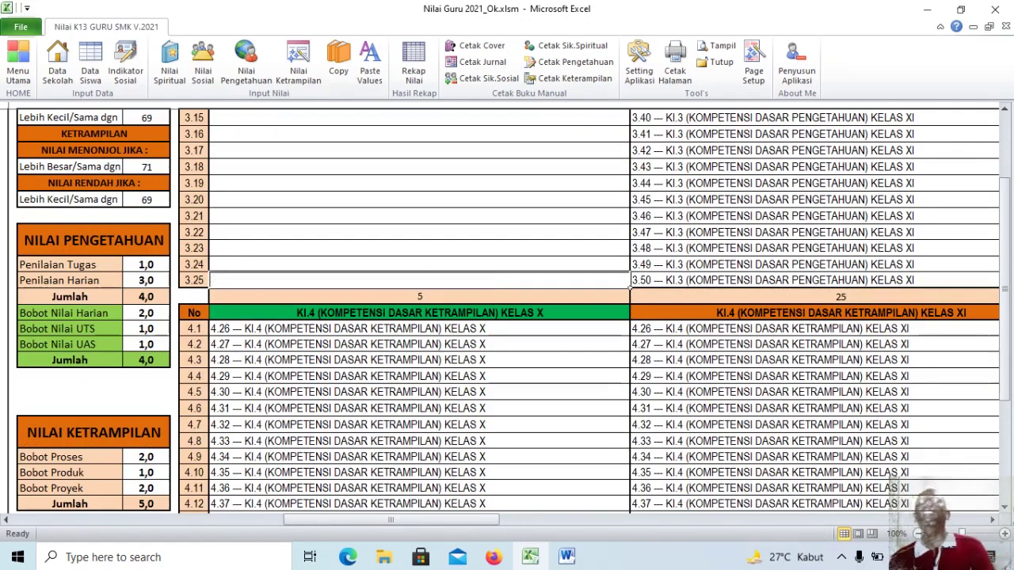
scroll(589, 309, down, 2)
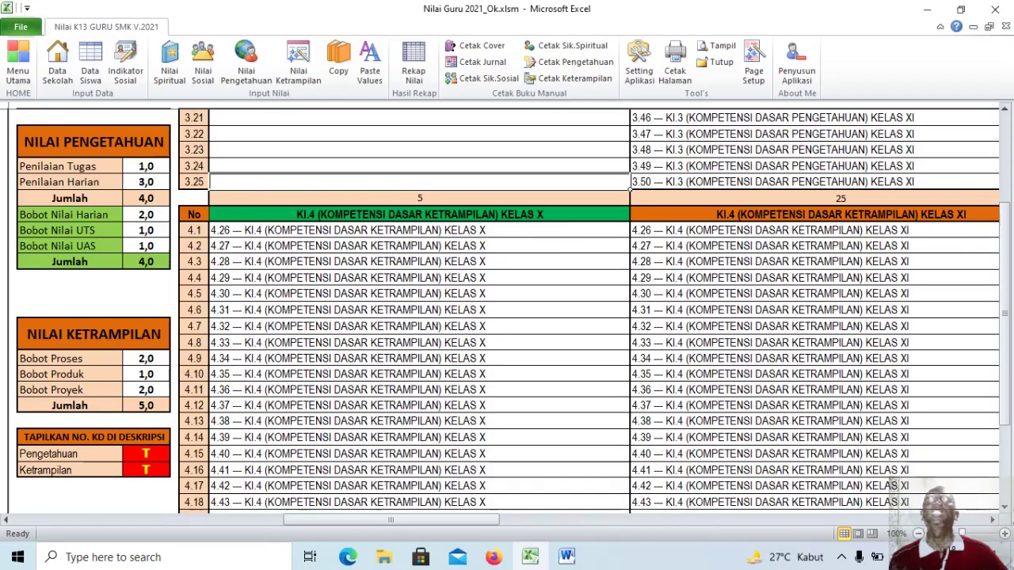
scroll(631, 188, down, 3)
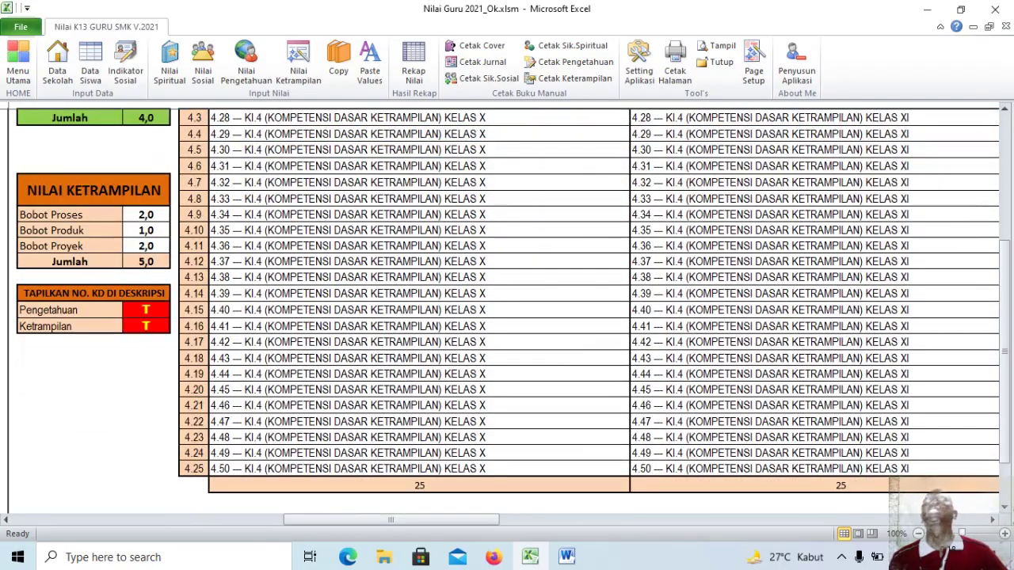
scroll(630, 287, up, 7)
scroll(631, 287, down, 2)
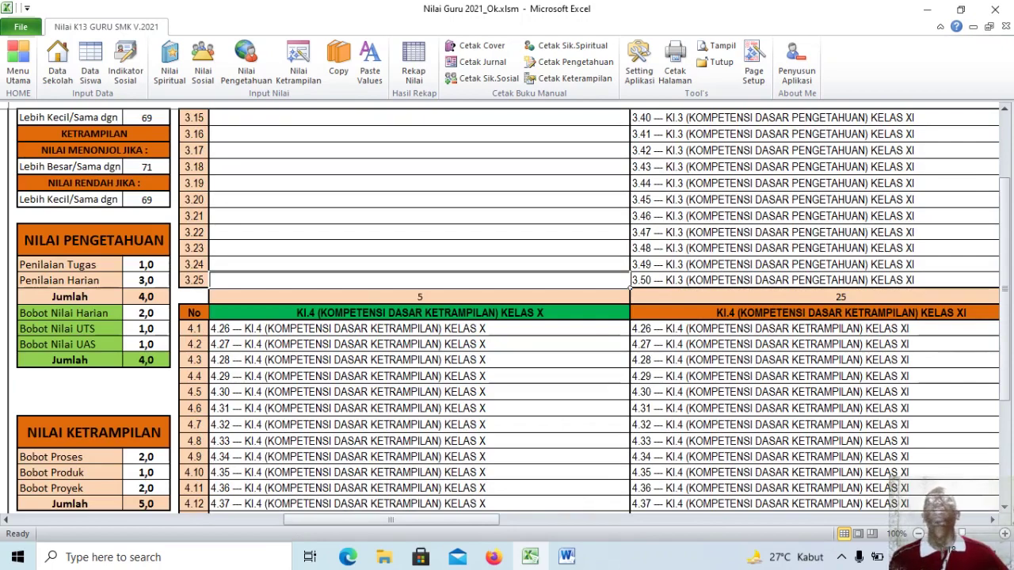
Step: Review the KI.3 and KI.4 competency lists for all class levels and the score settings beside them
scroll(631, 282, up, 5)
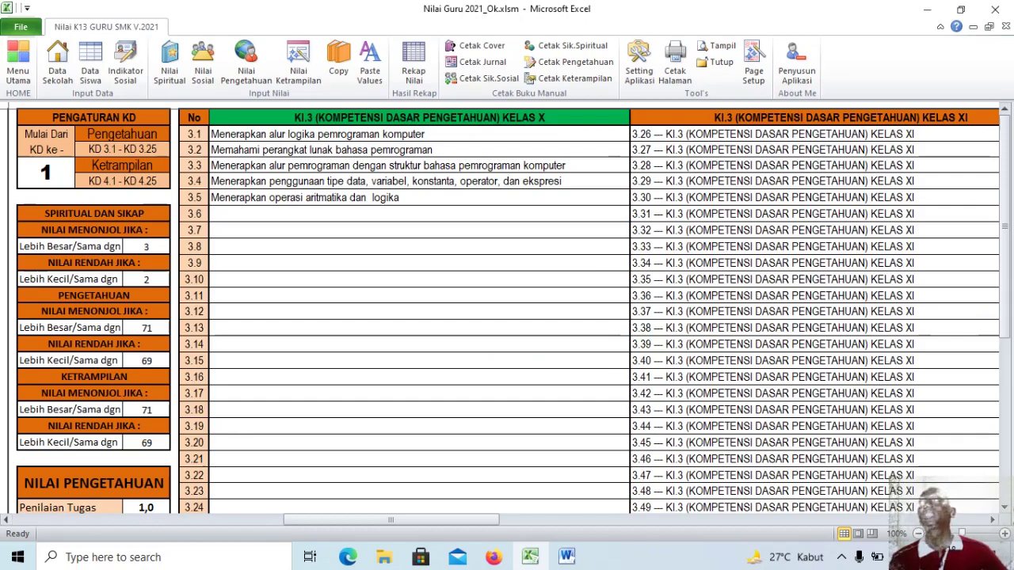
drag(447, 520, 773, 520)
drag(666, 519, 828, 520)
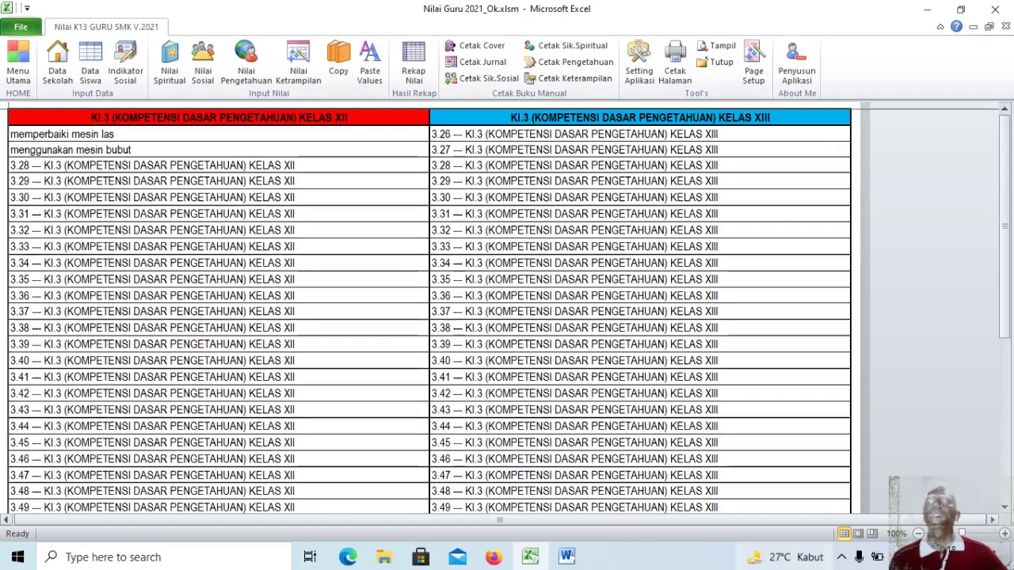
drag(821, 520, 796, 520)
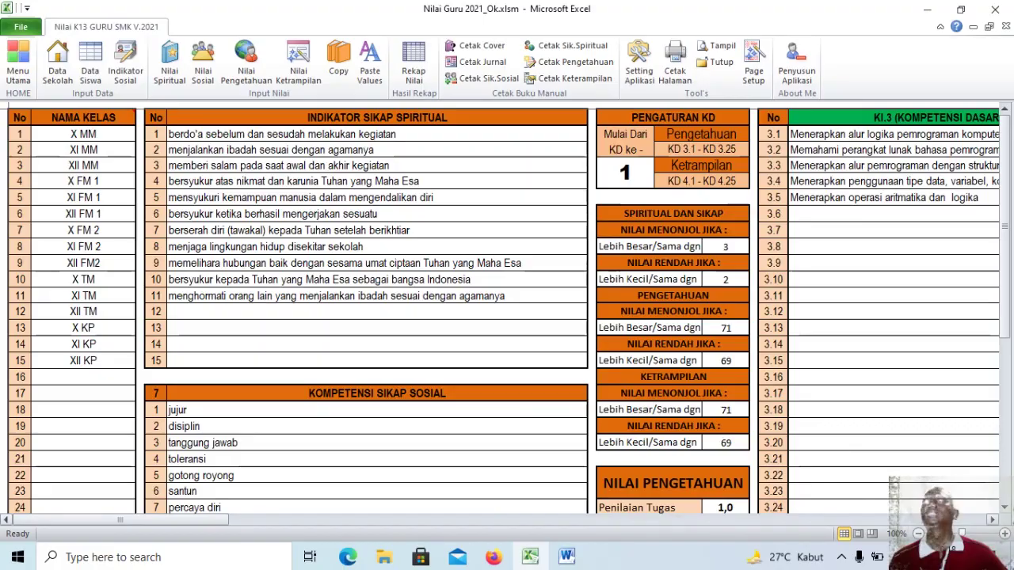
drag(120, 520, 400, 519)
scroll(507, 317, down, 10)
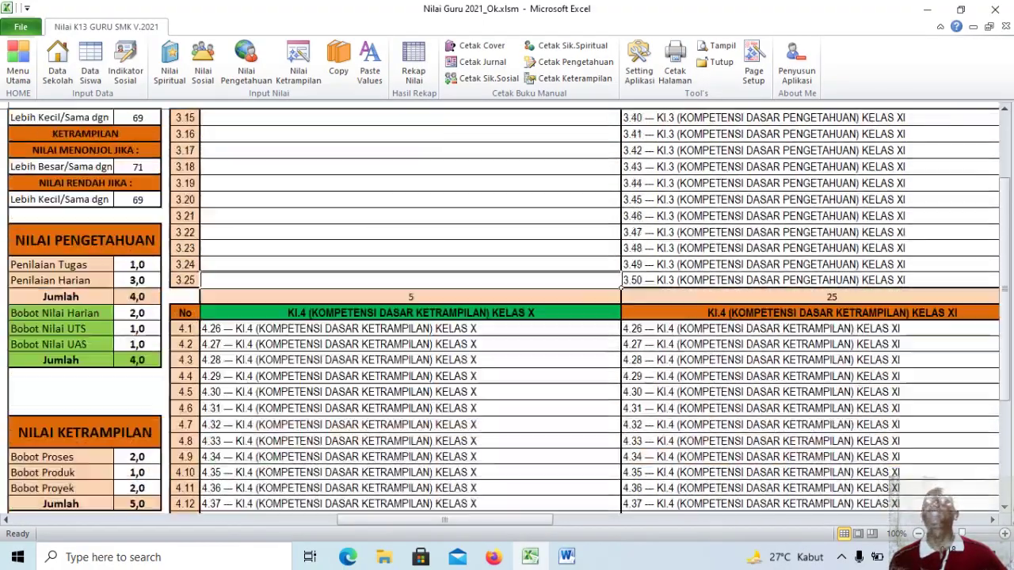
scroll(507, 317, down, 4)
scroll(507, 317, up, 5)
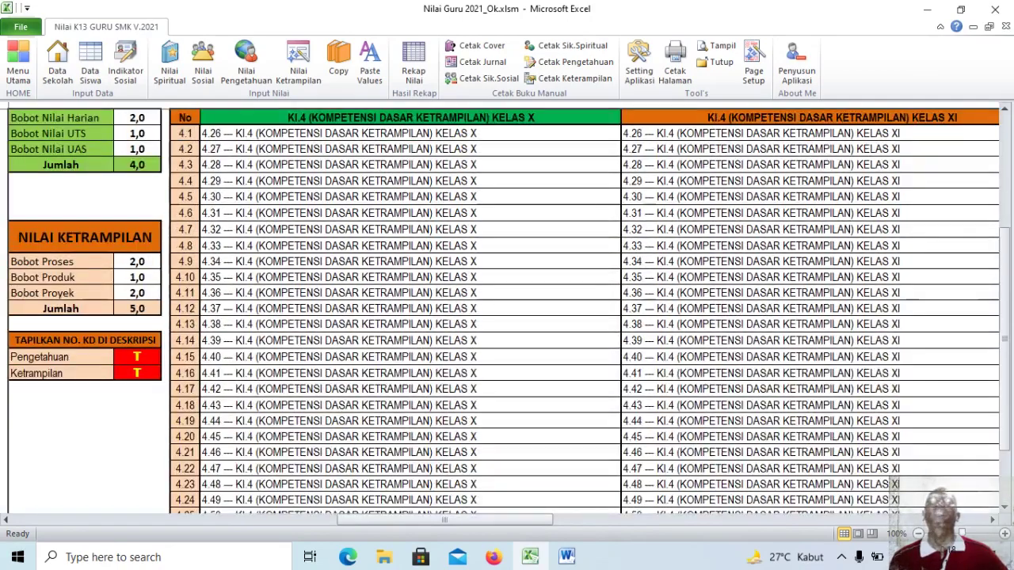
scroll(507, 317, up, 7)
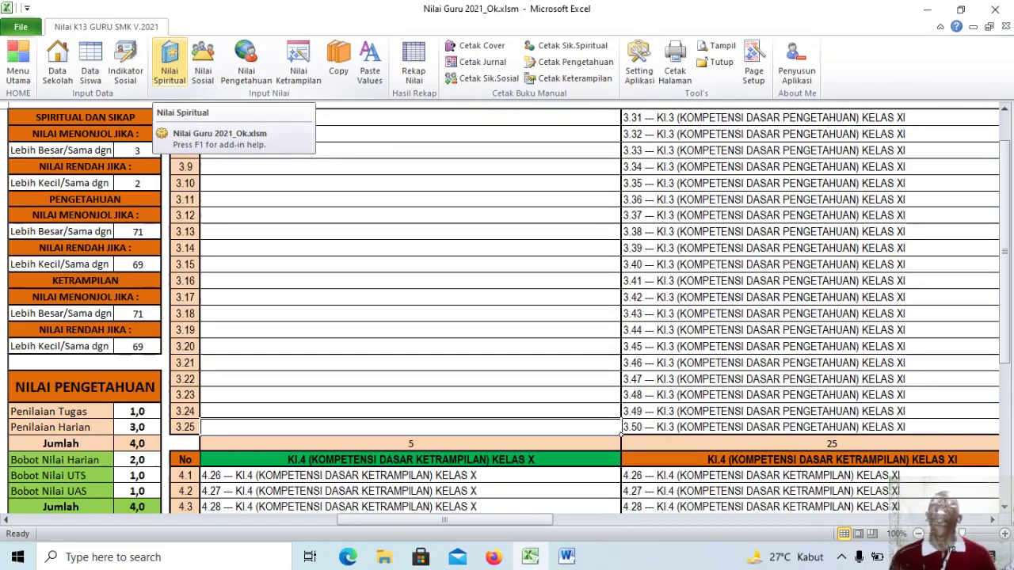
Step: Open the spiritual scores sheet and choose class X MM
click(170, 63)
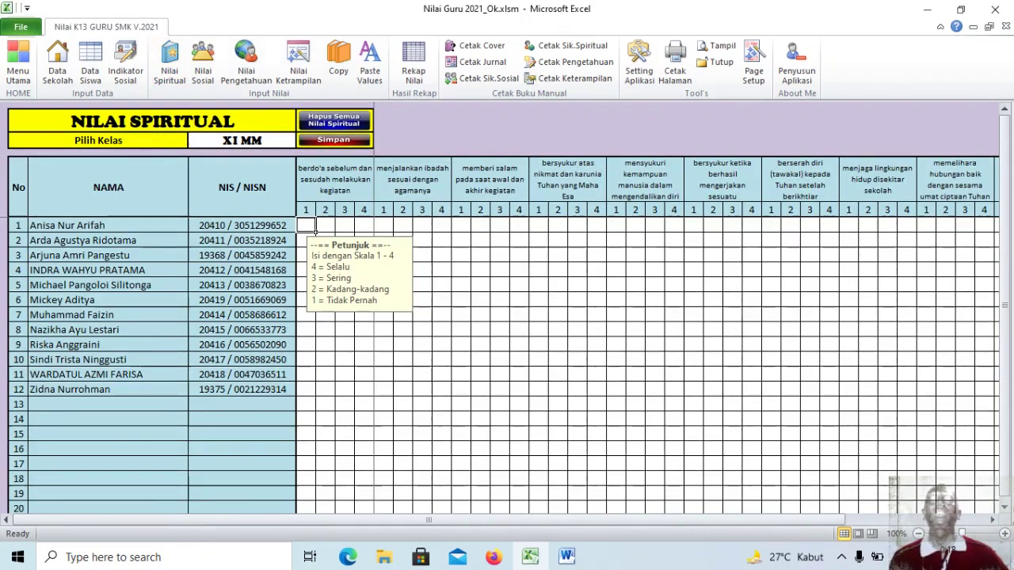
click(241, 140)
click(302, 140)
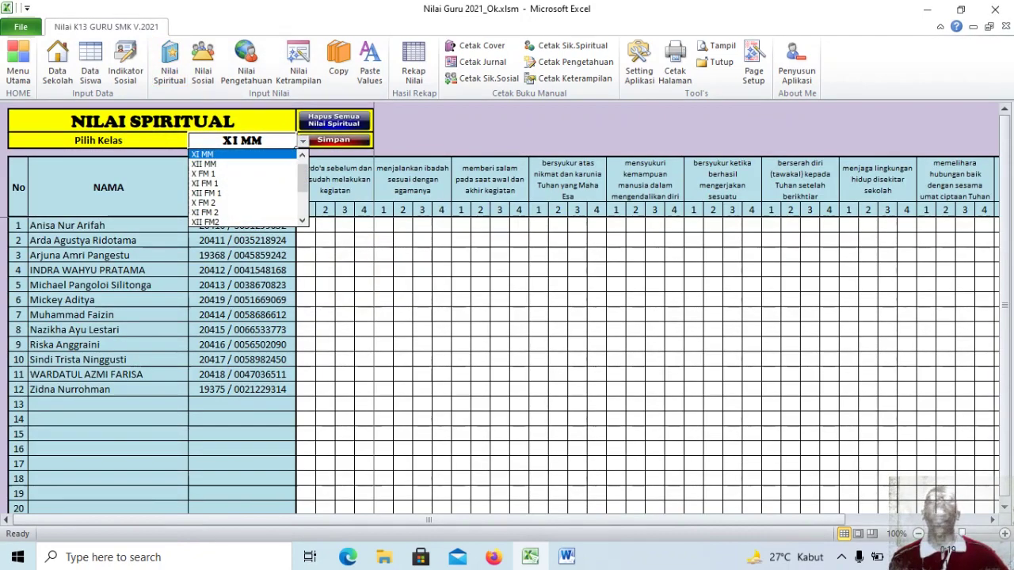
scroll(244, 187, up, 1)
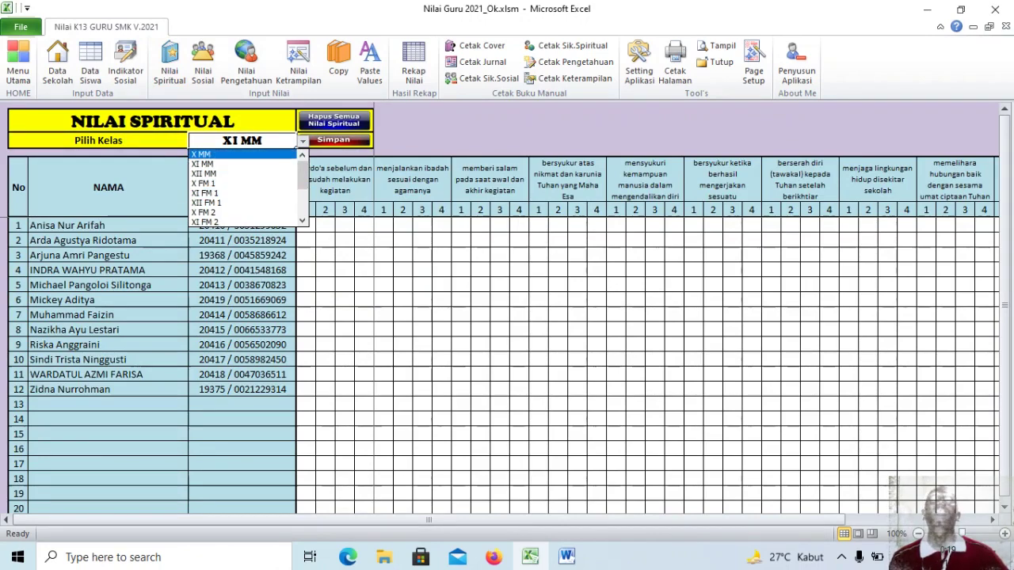
key(Return)
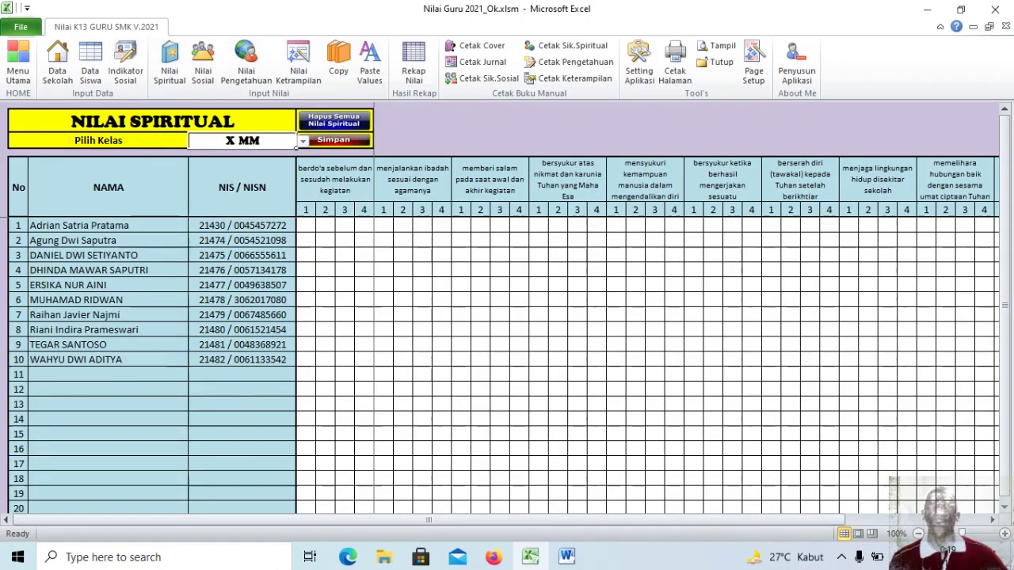
click(312, 228)
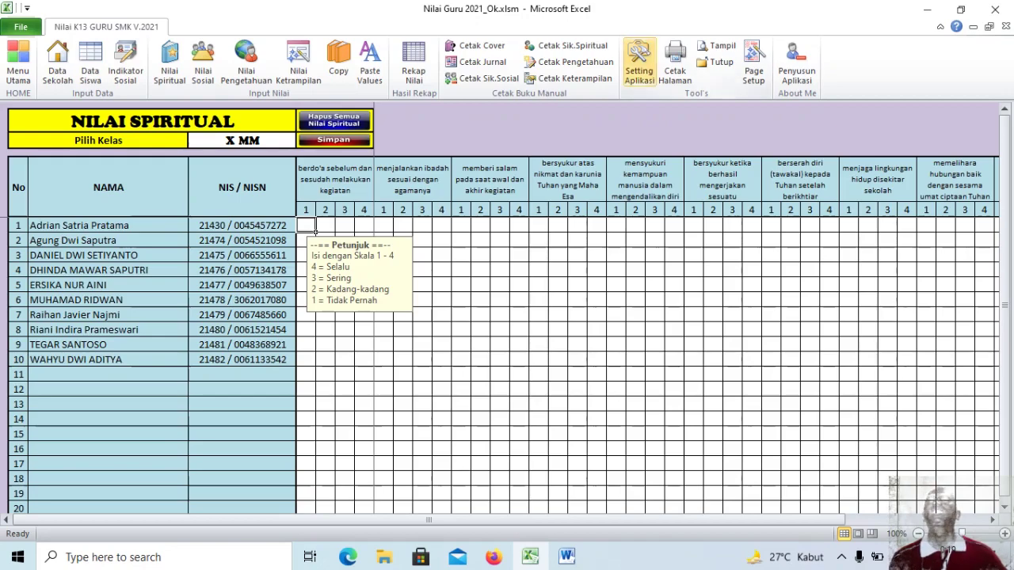
Step: Check the eleven spiritual attitude indicators in the application settings, and return to the spiritual scores sheet
click(639, 62)
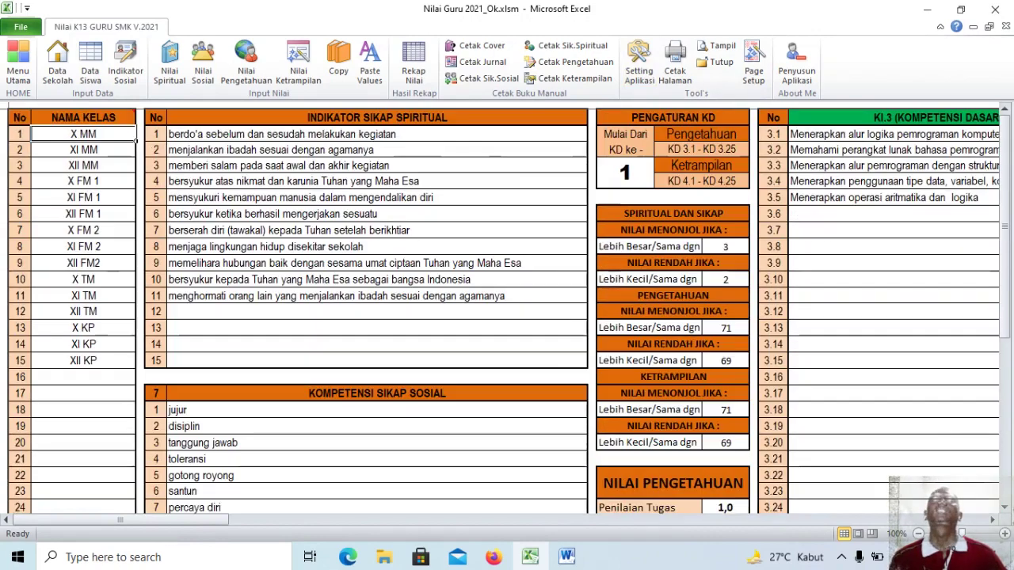
drag(475, 134, 587, 303)
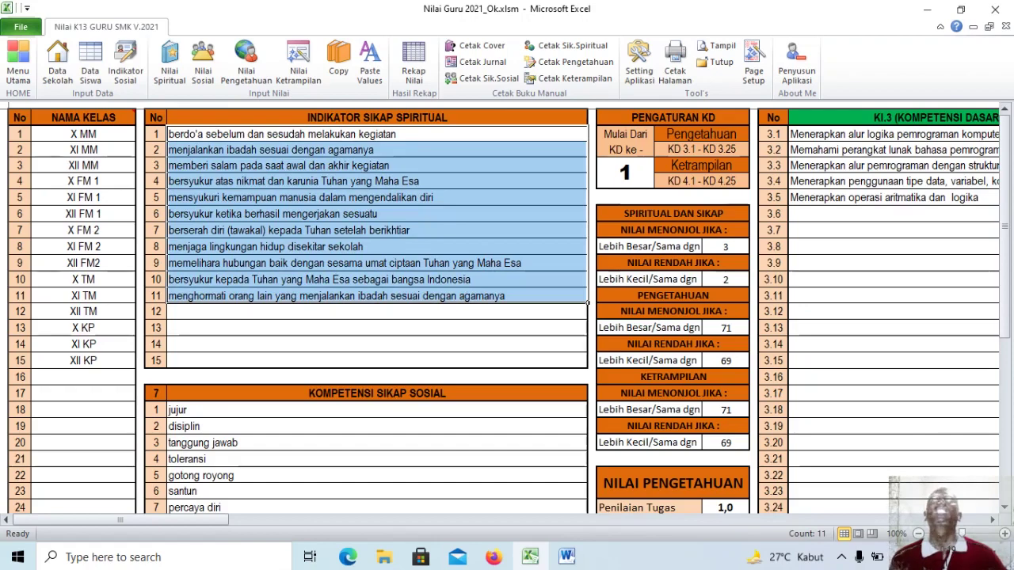
click(169, 61)
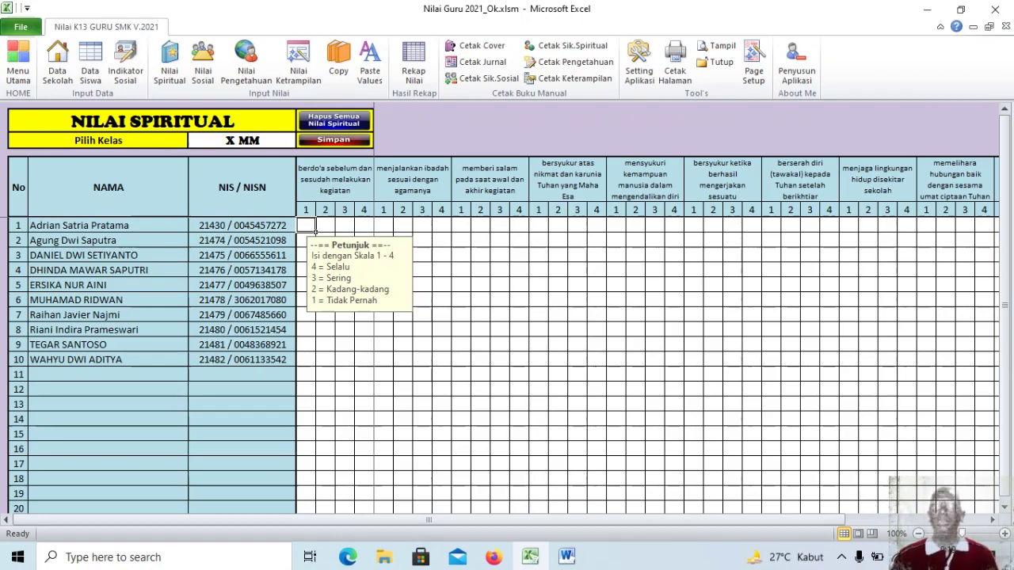
Step: Enter scores 4, 2, 3 and 3 for the first student under the indicator on praying before and after activities
click(326, 228)
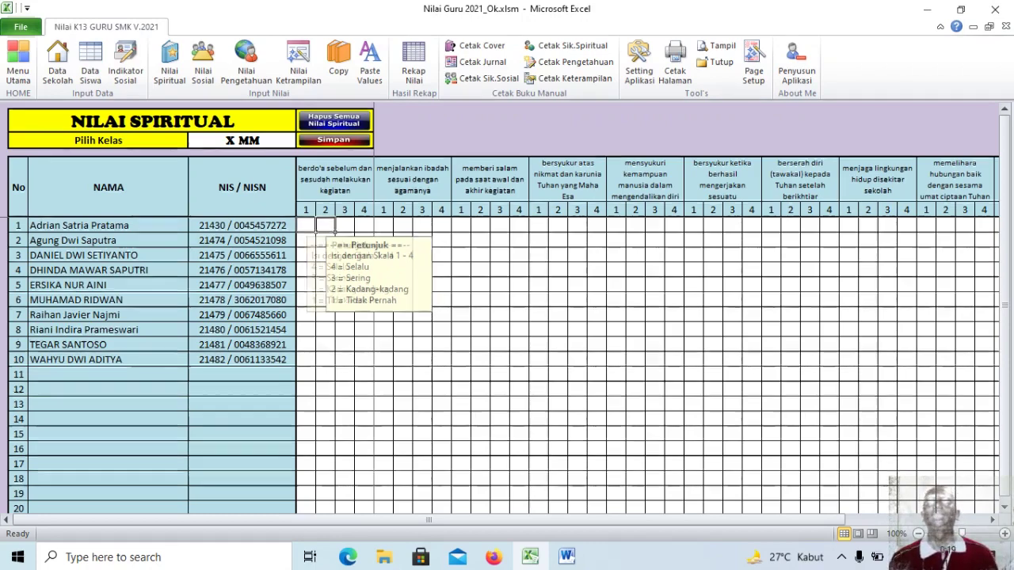
click(349, 228)
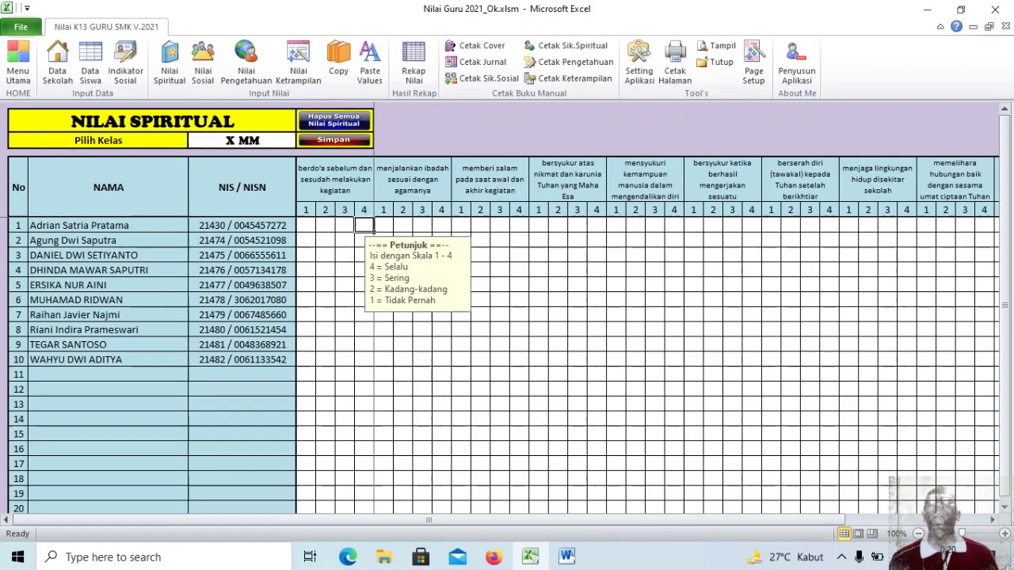
click(334, 229)
click(315, 230)
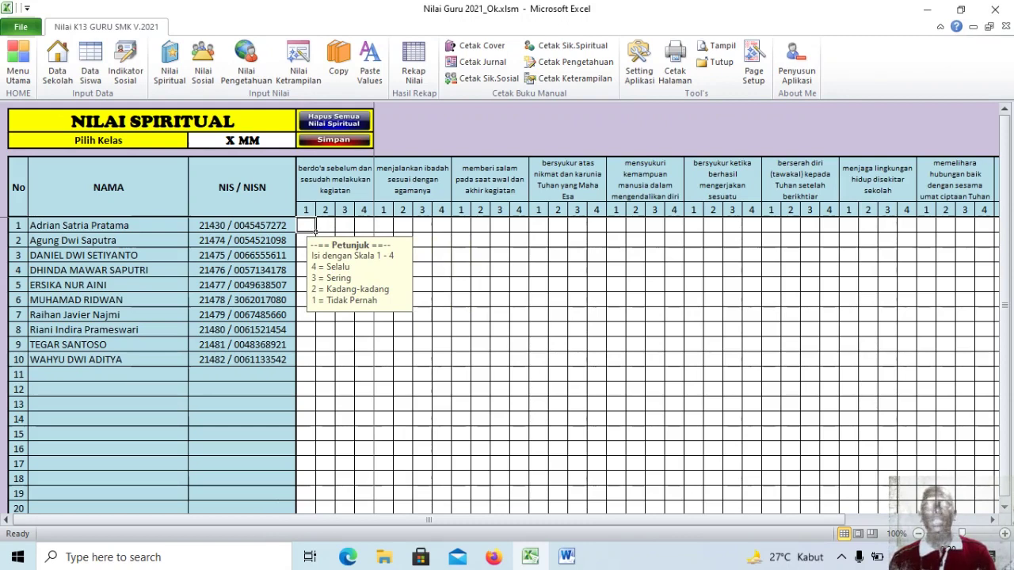
text(4)
click(332, 229)
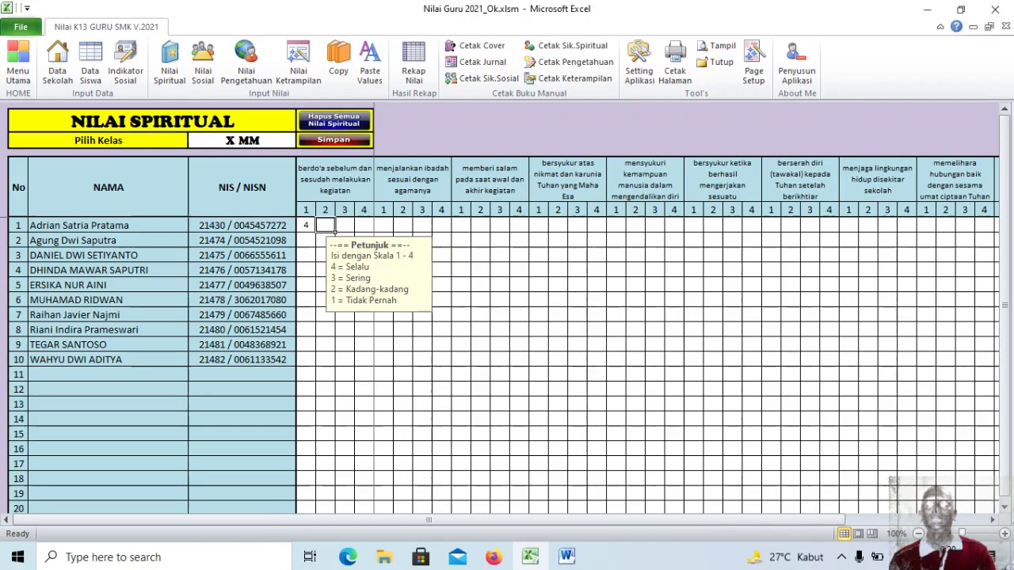
text(2)
key(Right)
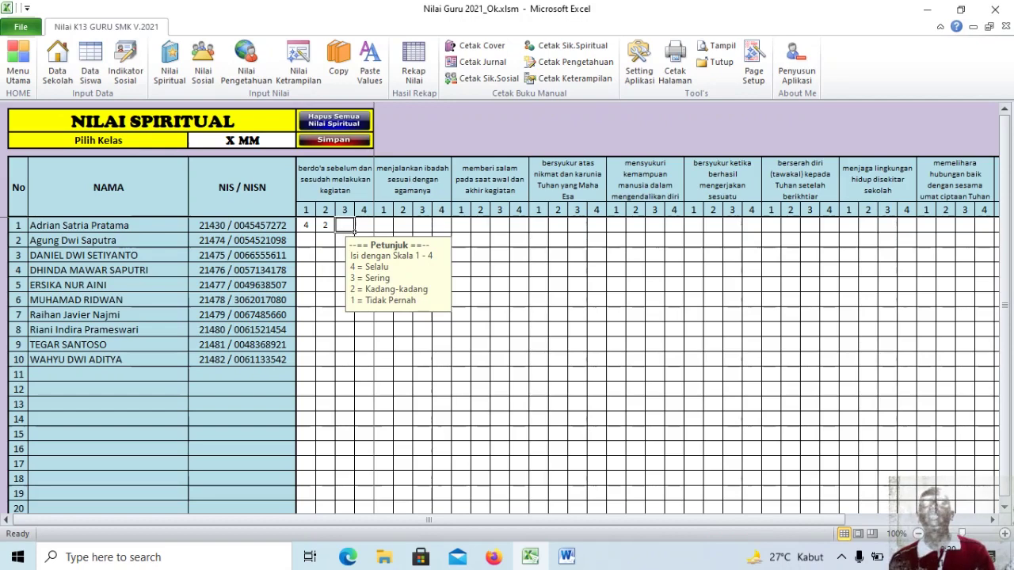
text(3)
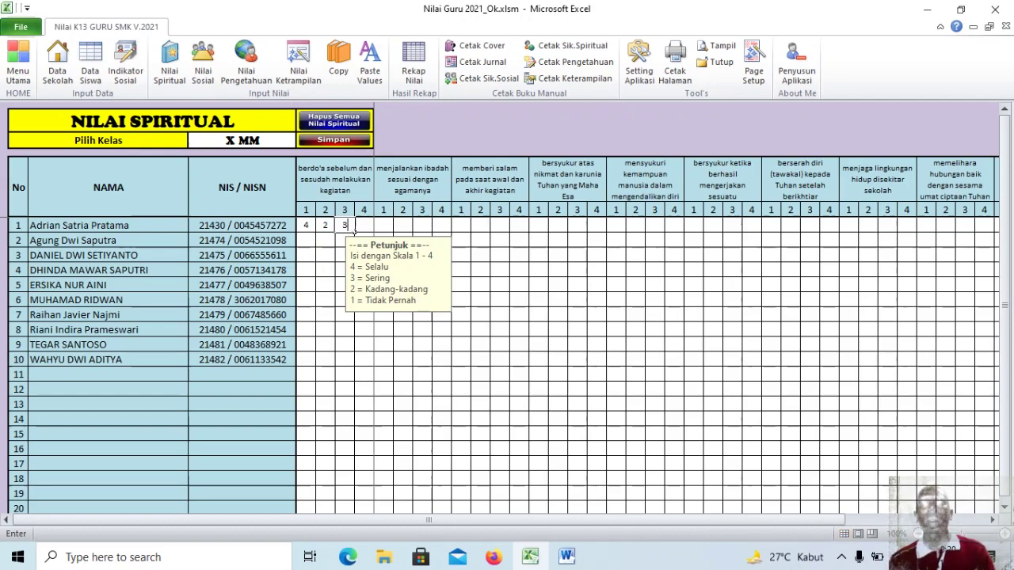
key(Right)
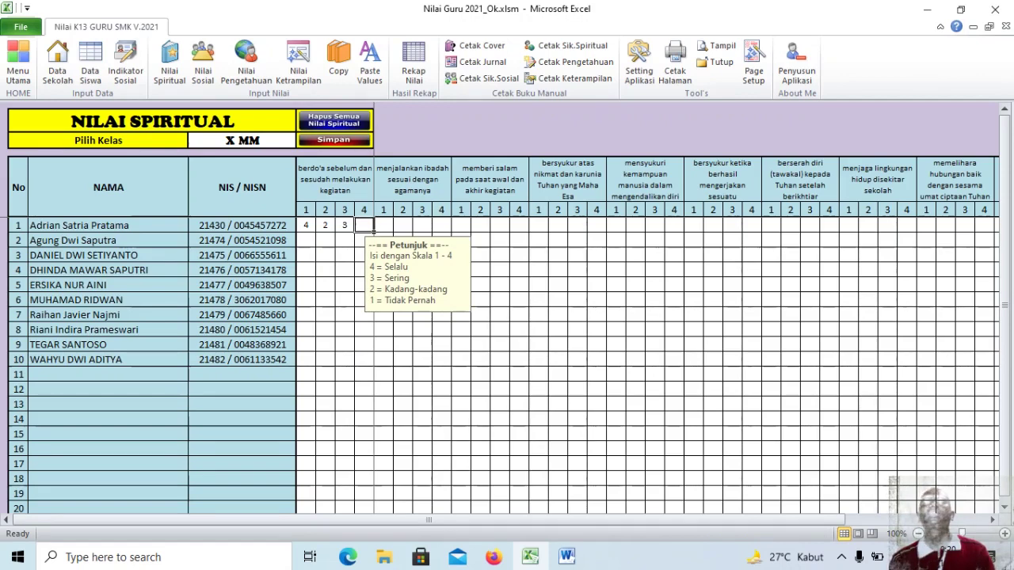
text(3)
key(Right)
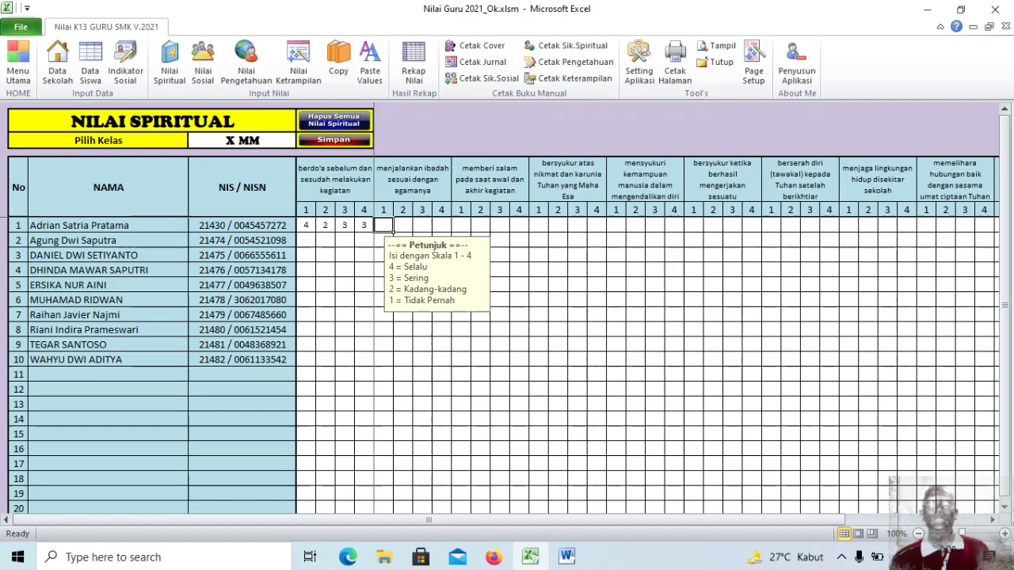
Step: Give the first student a 2 in all four assessments of the "menjalankan ibadah sesuai dengan agamanya" indicator
text(2)
key(Right)
text(2)
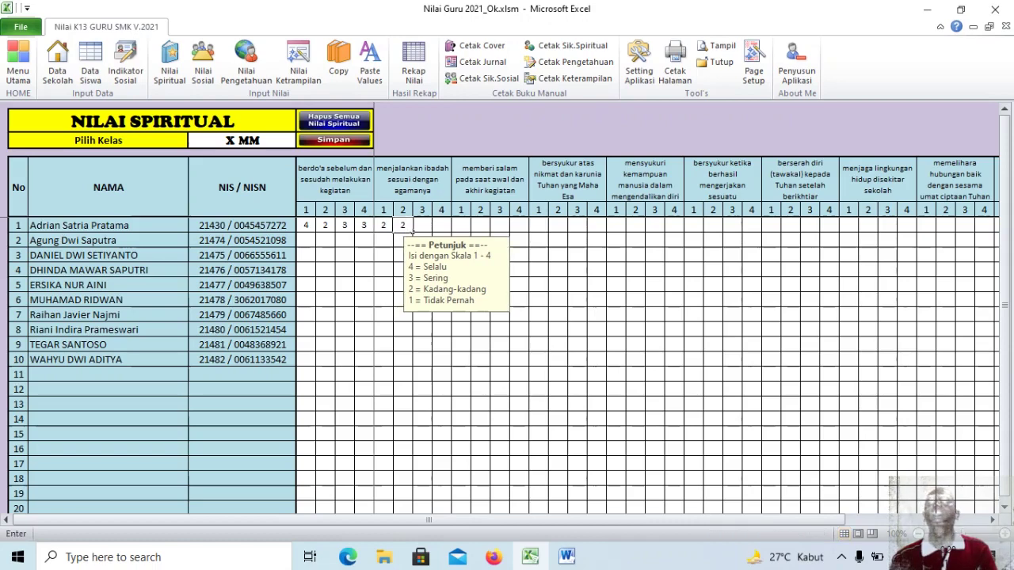
key(Right)
text(2)
key(Right)
text(2)
key(Right)
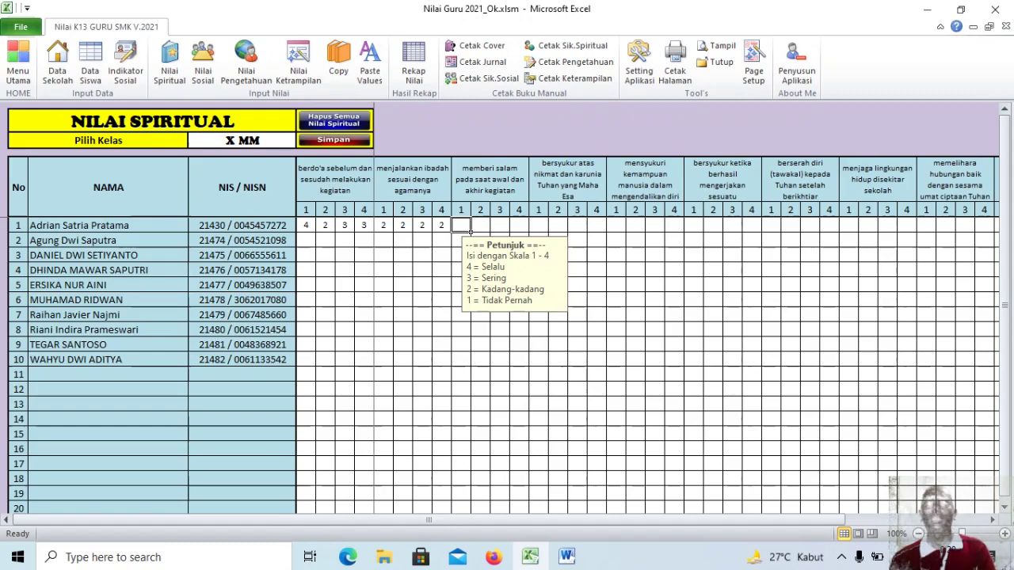
Step: Give the first student a 1 in all four assessments of the "memberi salam pada saat awal dan akhir kegiatan" indicator
text(1)
key(Tab)
text(1)
key(Tab)
text(1)
key(Tab)
text(1)
key(Tab)
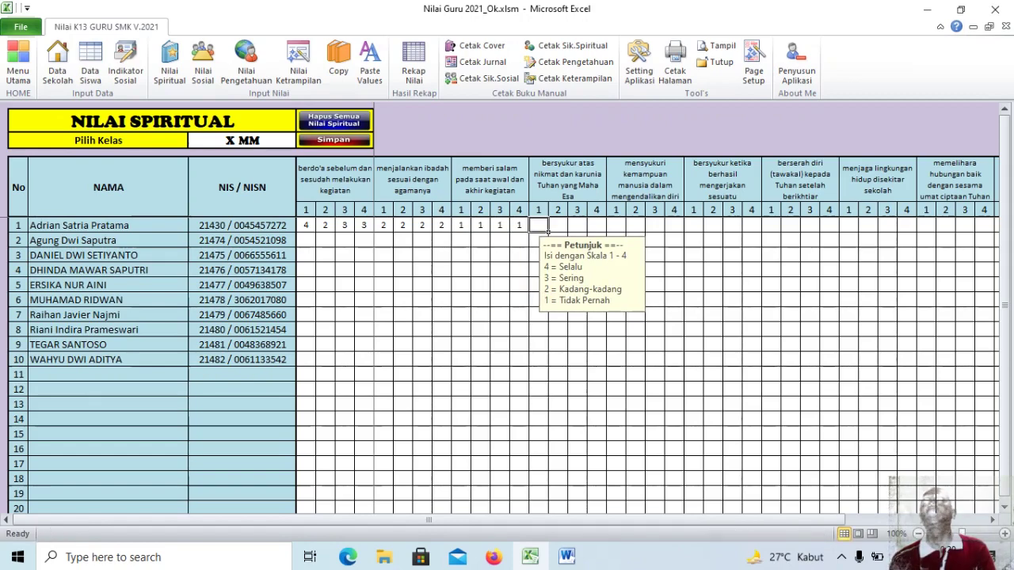
Step: Give the first student a 4 in all four assessments of the "bersyukur atas nikmat dan karunia Tuhan yang Maha Esa" indicator
text(4)
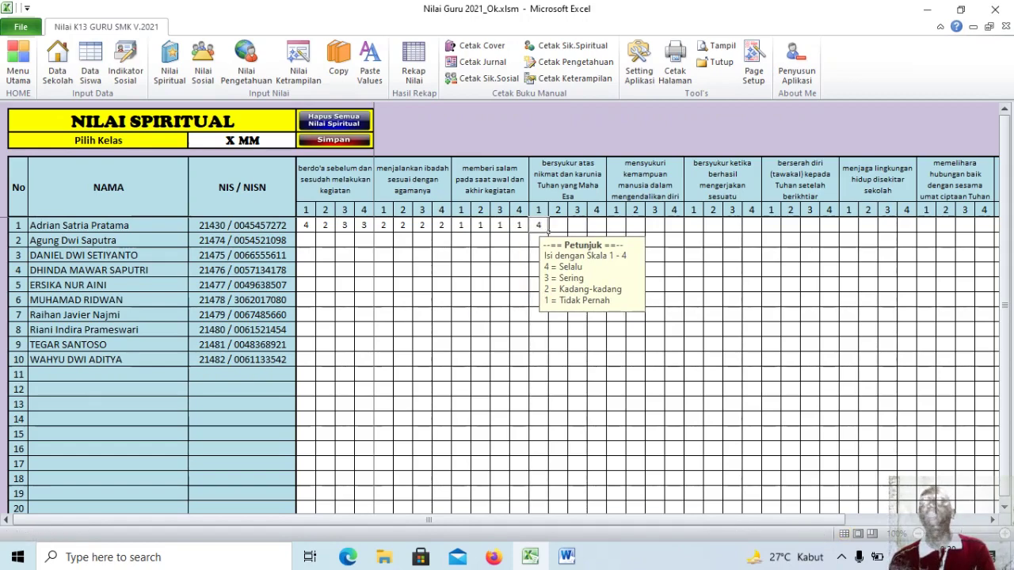
key(Tab)
text(4)
key(Tab)
text(4)
key(Tab)
text(4)
key(Tab)
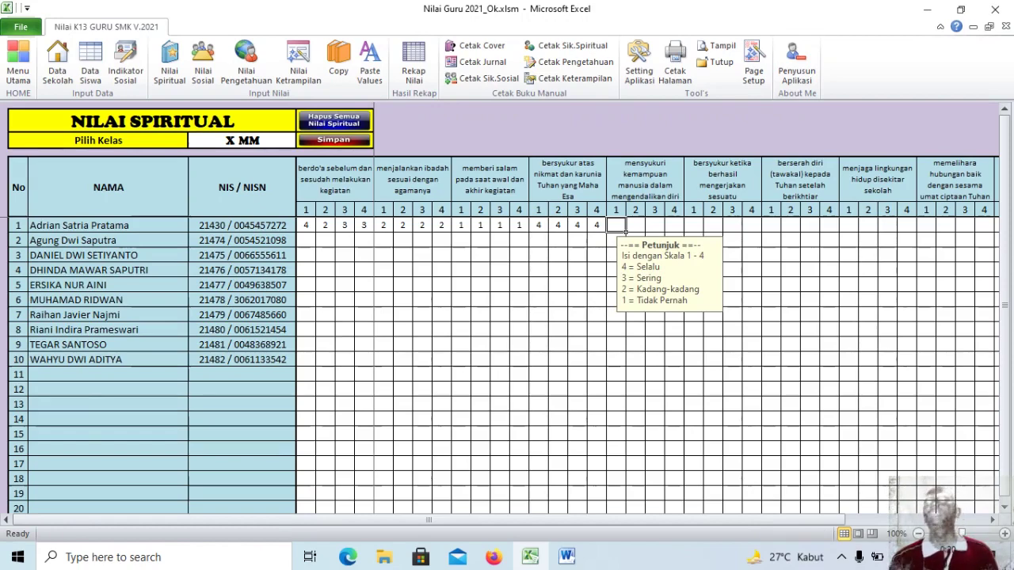
Step: Examine the remaining indicator columns of the spiritual scores sheet along the first and second students' rows
key(Tab)
key(Tab)
key(Tab)
key(Tab)
key(Tab)
key(Tab)
key(Tab)
key(Tab)
key(Tab)
key(Tab)
key(Tab)
key(Tab)
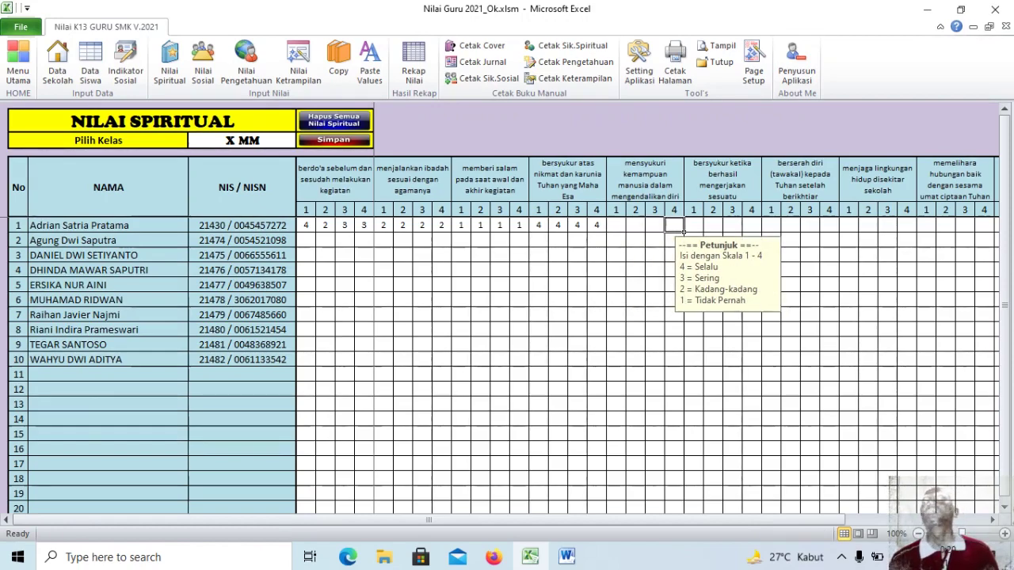
key(Tab)
key(Tab)
key(Tab)
key(Tab)
key(Tab)
key(Tab)
key(Tab)
key(Tab)
key(Tab)
key(Tab)
key(Tab)
key(Tab)
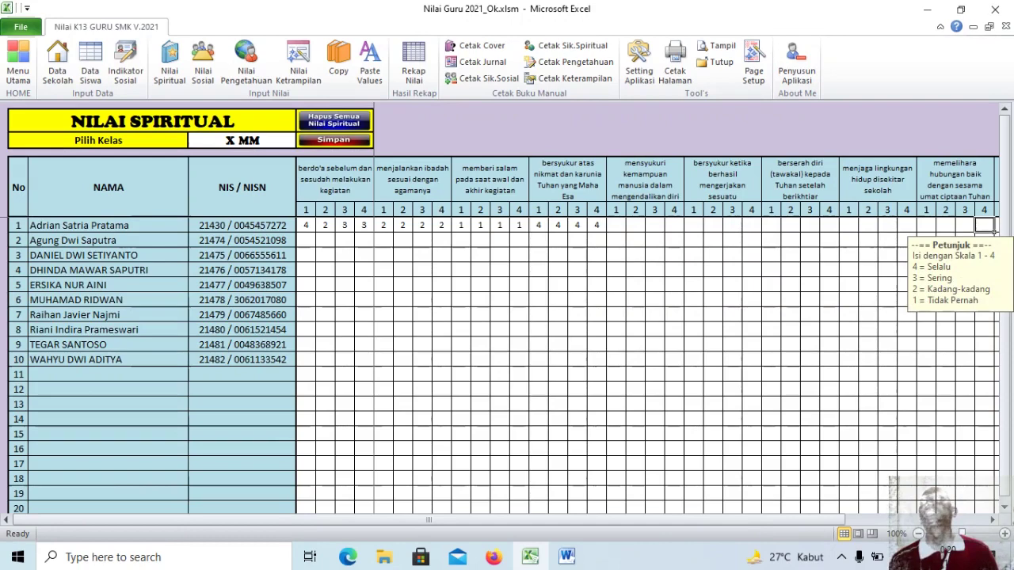
key(Return)
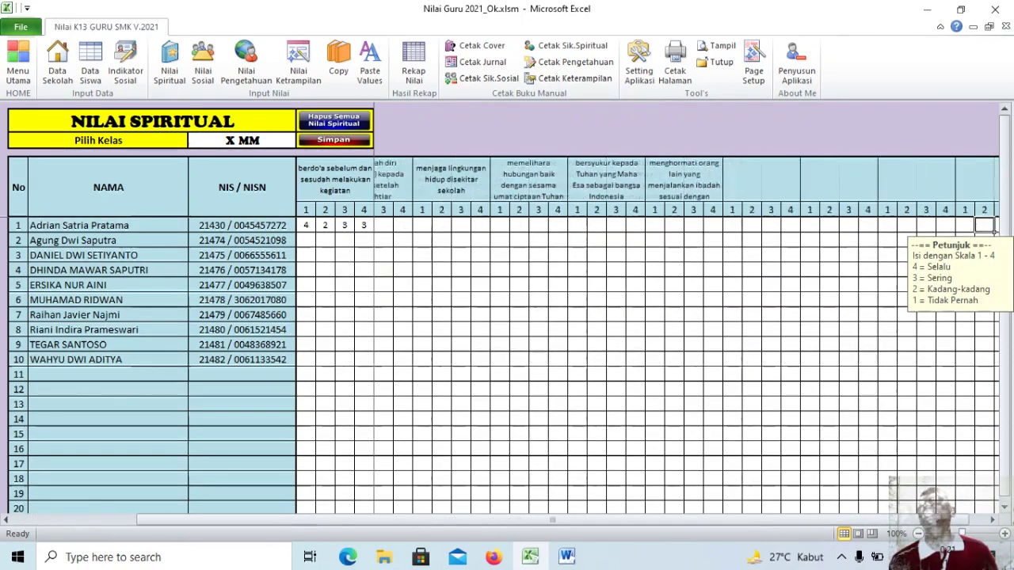
key(Tab)
key(Tab)
key(Tab)
key(Tab)
key(Tab)
key(Tab)
key(Tab)
key(Tab)
key(Tab)
key(Tab)
key(Tab)
key(Tab)
key(Tab)
key(Tab)
key(Tab)
key(Tab)
key(Tab)
key(Tab)
key(Tab)
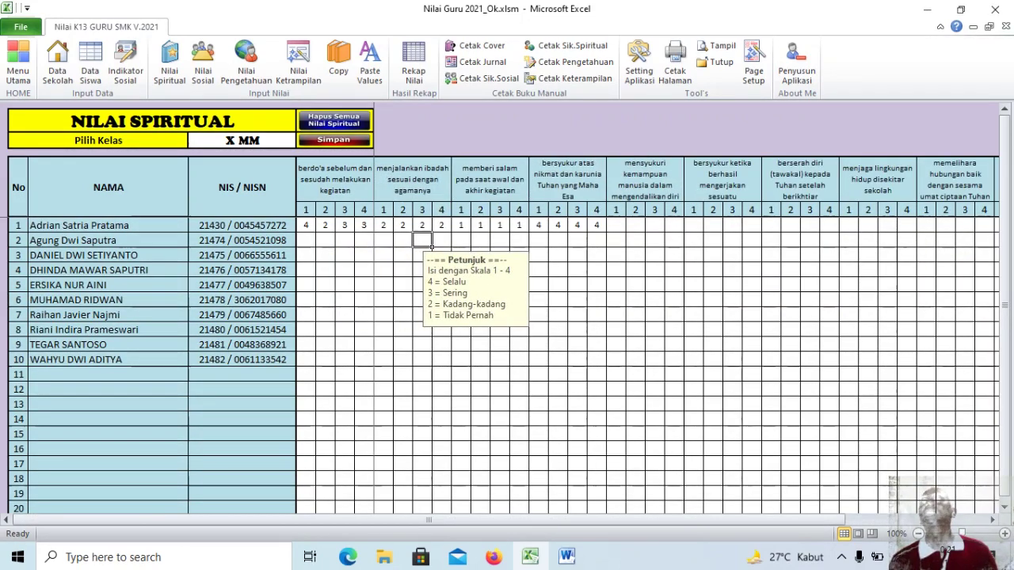
key(Tab)
key(Tab)
key(Tab)
key(Tab)
key(Tab)
key(Tab)
key(Tab)
key(Tab)
key(Tab)
key(Tab)
key(Tab)
key(Tab)
key(Tab)
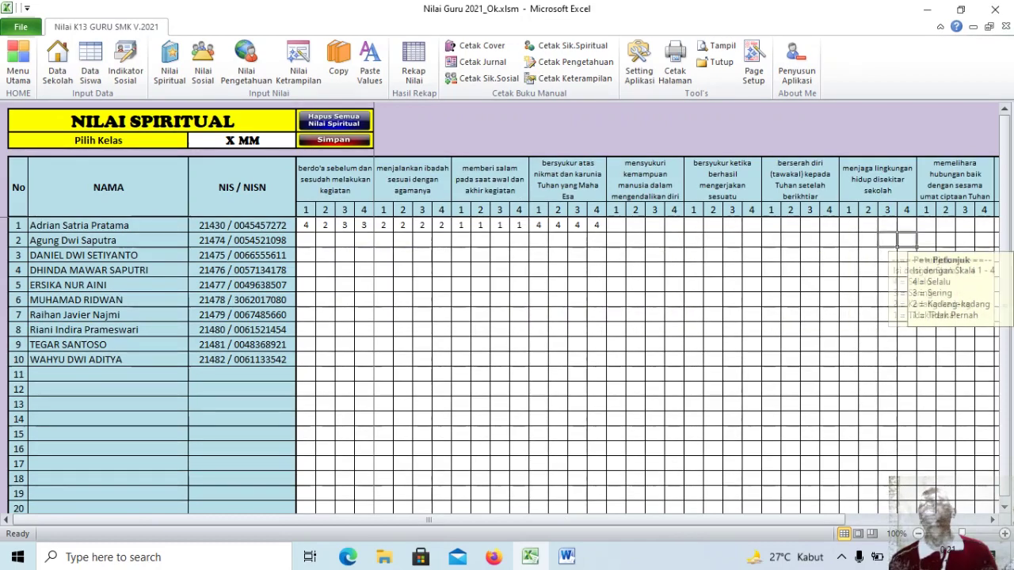
key(Tab)
key(Tab)
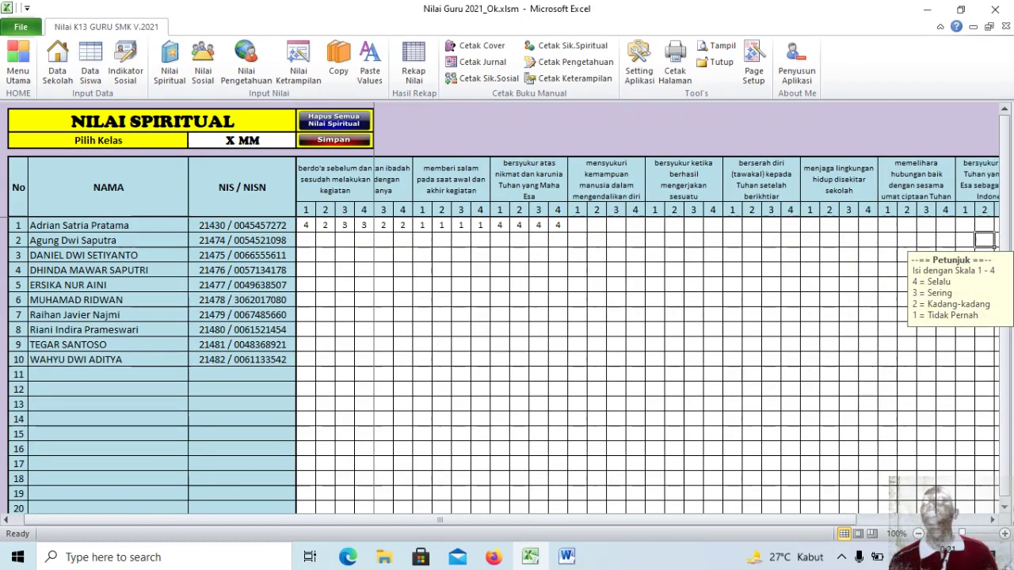
mouse_move(440, 520)
mouse_down()
mouse_move(570, 520)
mouse_move(428, 520)
mouse_up()
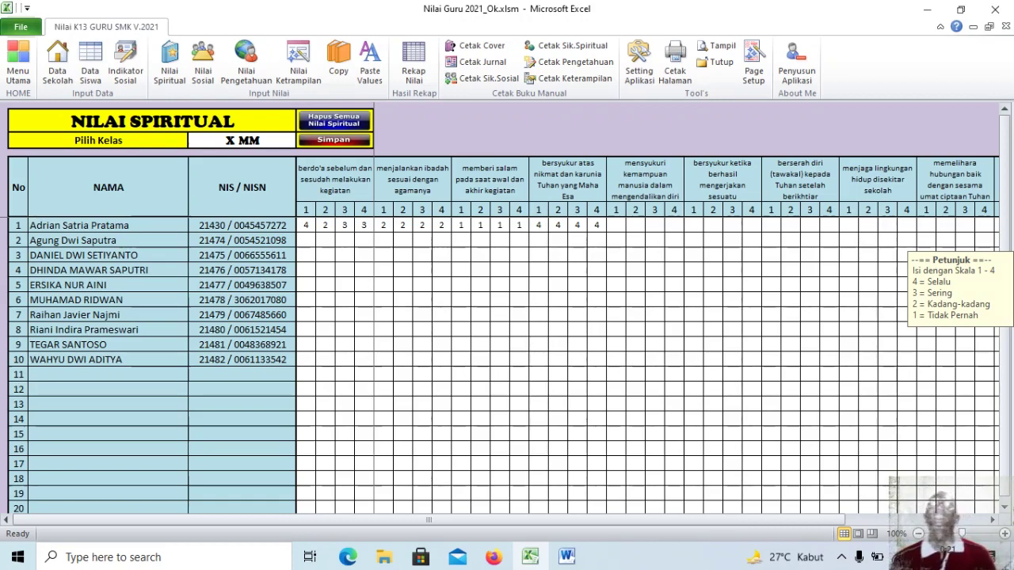
Step: On the social scores sheet, give the first student a 4 in all four assessments of the "datang tepat waktu" indicator
click(202, 64)
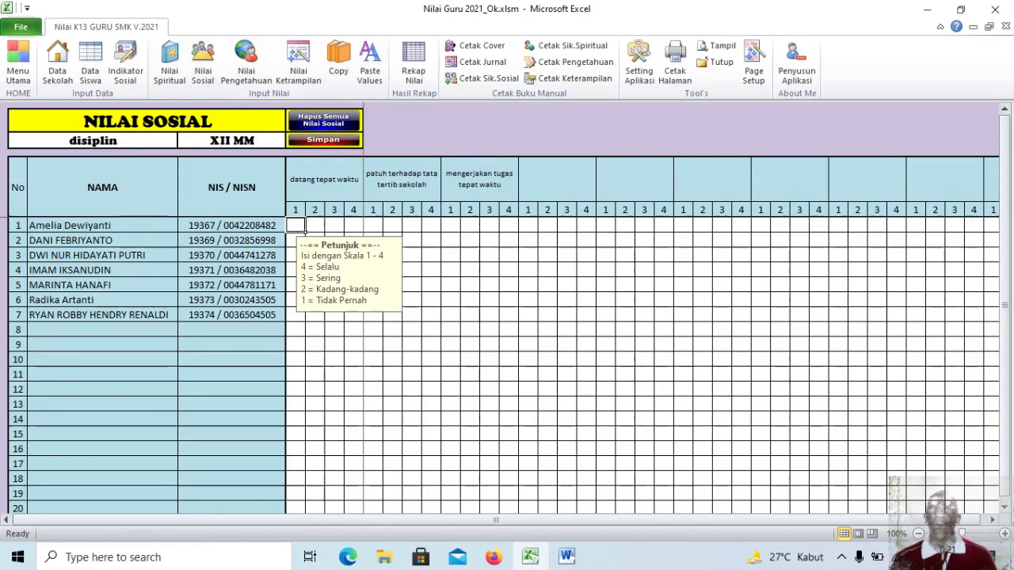
click(170, 64)
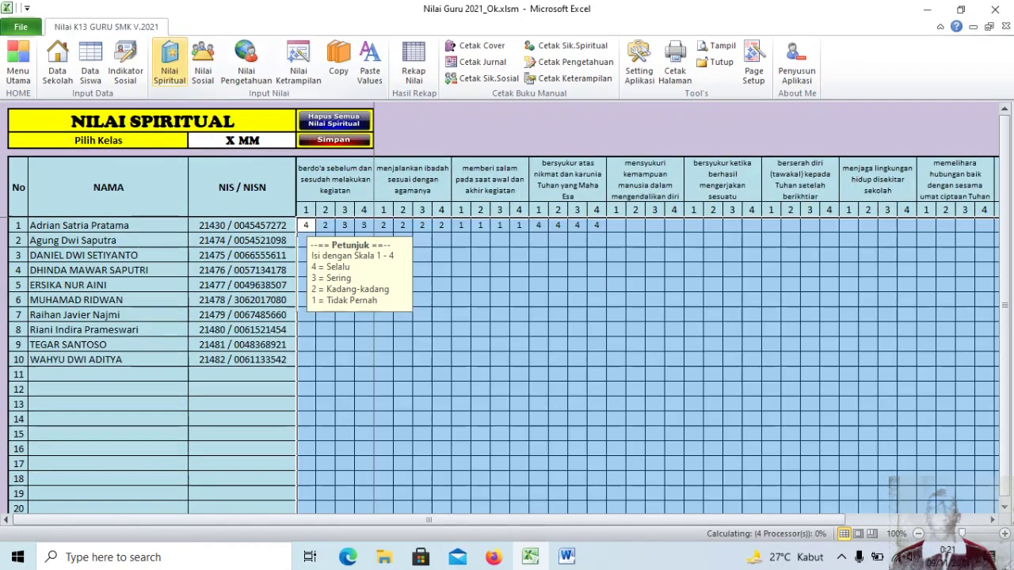
click(203, 62)
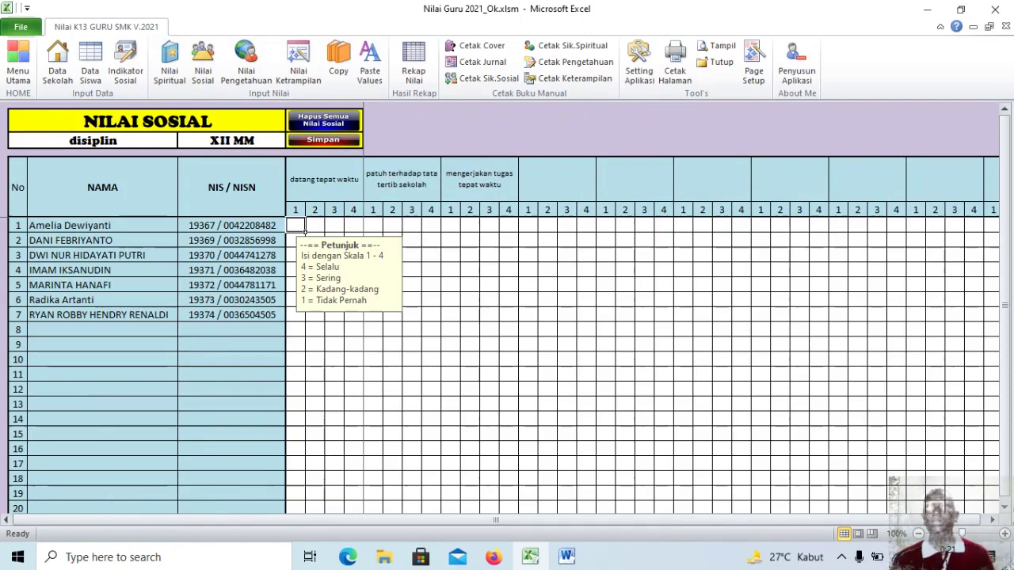
text(4)
key(Tab)
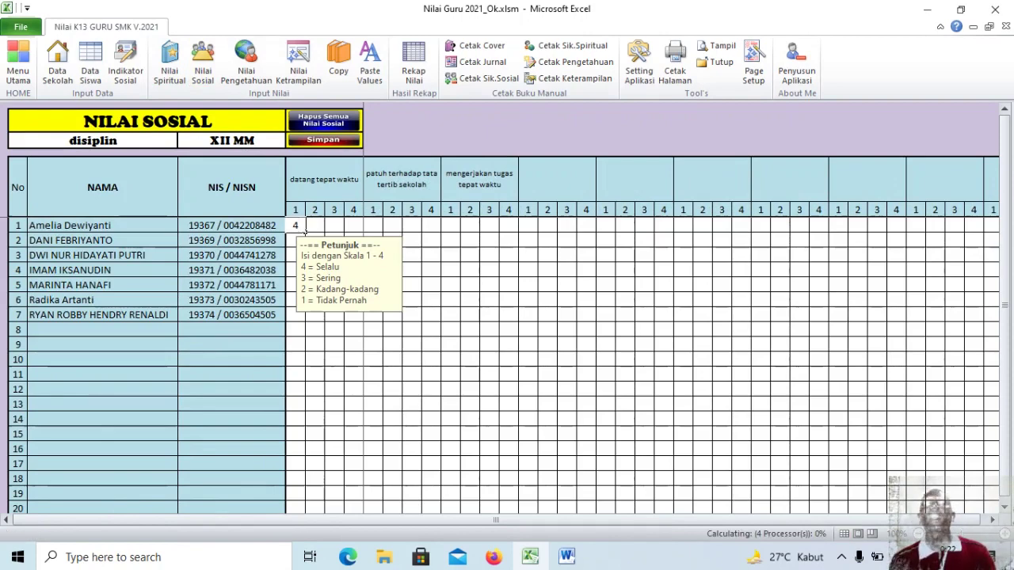
text(4)
key(Tab)
text(4)
key(Tab)
text(4)
key(Tab)
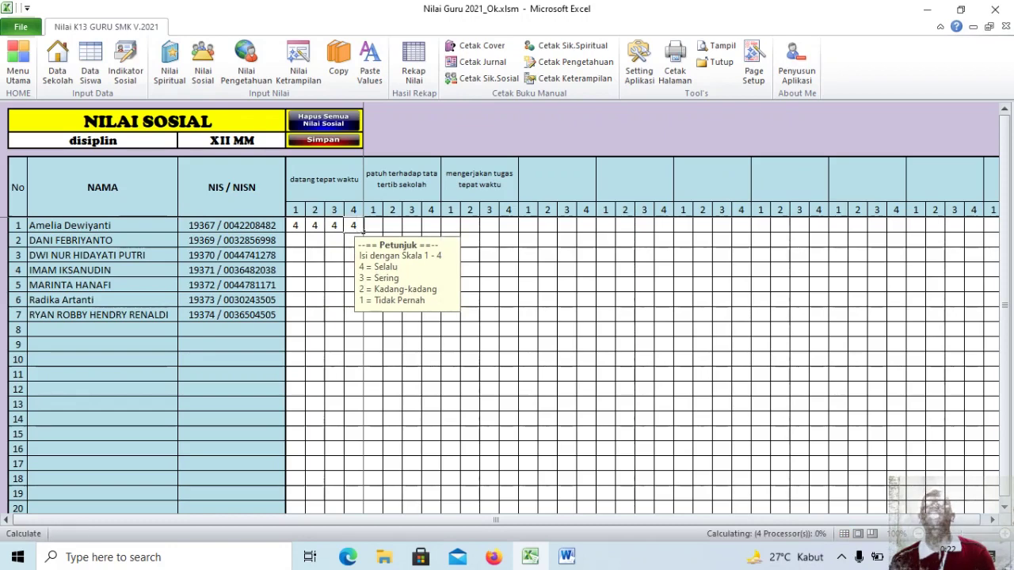
Step: Give the second student a 3 in all four assessments of the "datang tepat waktu" indicator
key(Down)
key(Left)
key(Left)
key(Left)
key(Left)
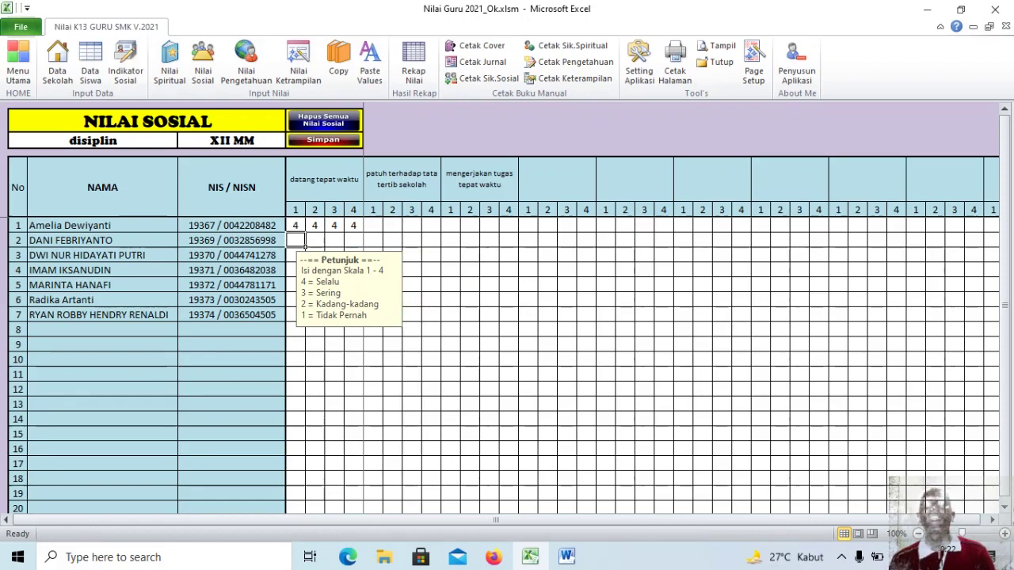
text(3)
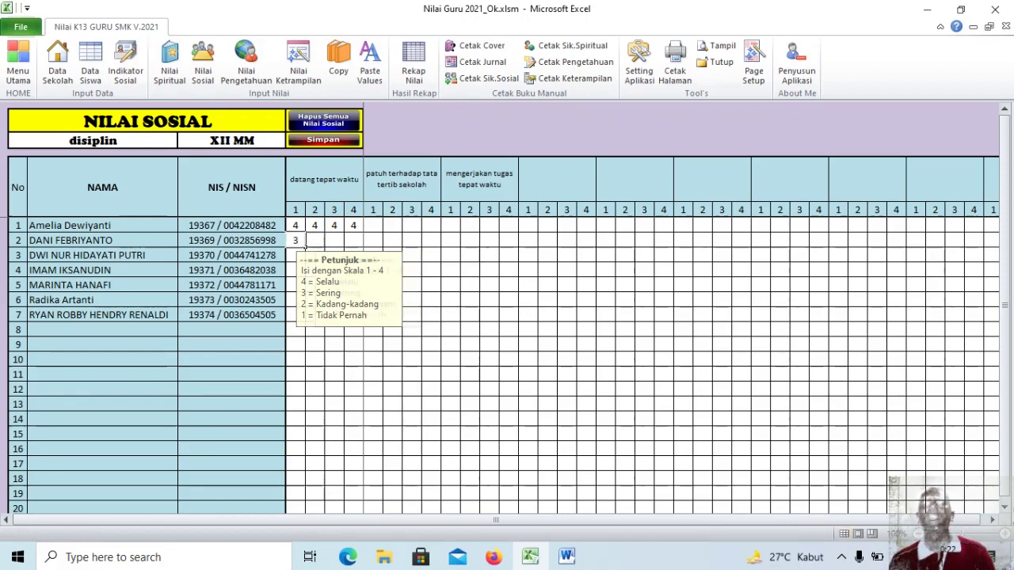
key(Tab)
text(3)
key(Tab)
text(3)
key(Tab)
text(3)
key(Tab)
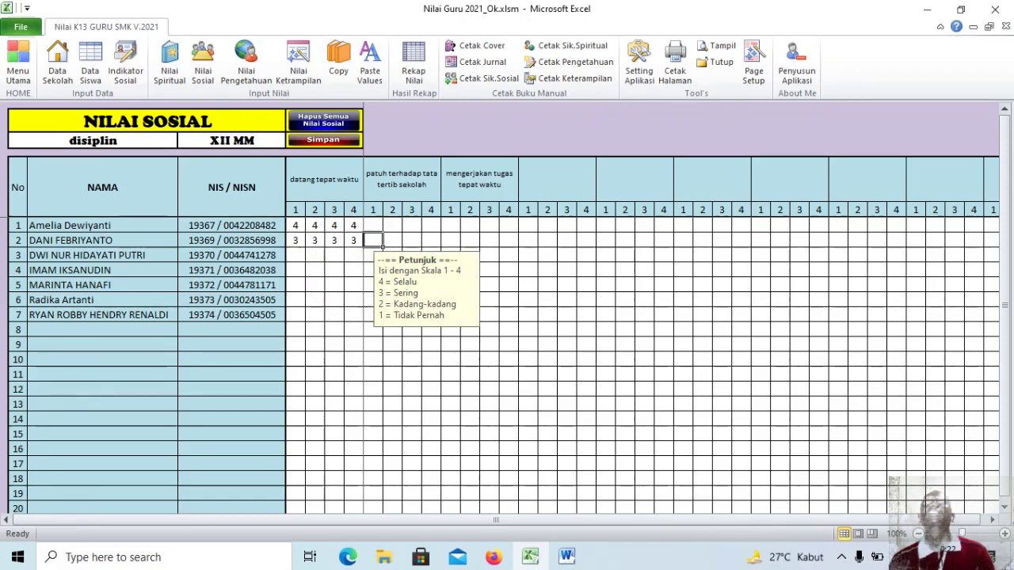
key(Down)
key(Left)
key(Up)
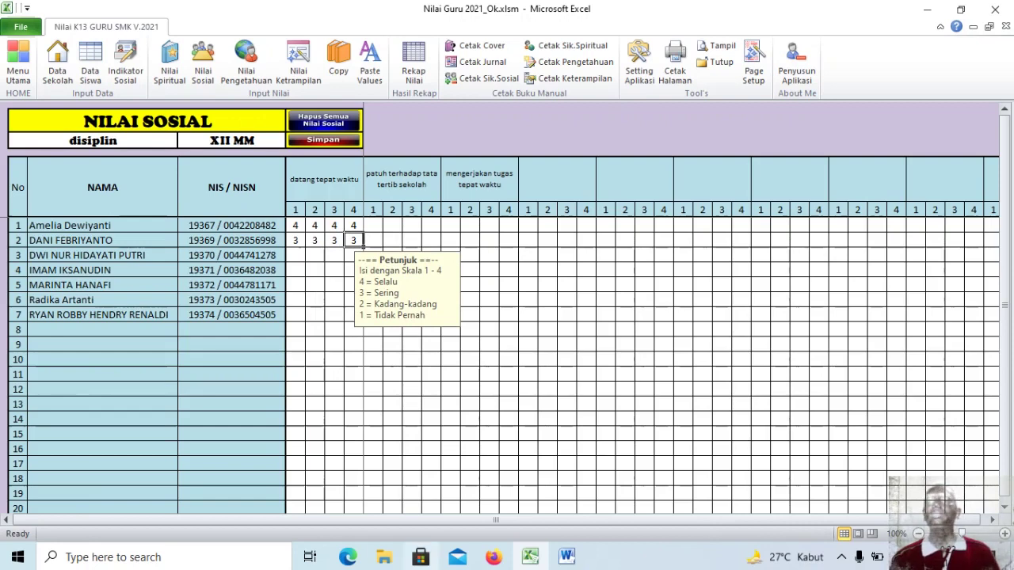
drag(373, 521, 373, 521)
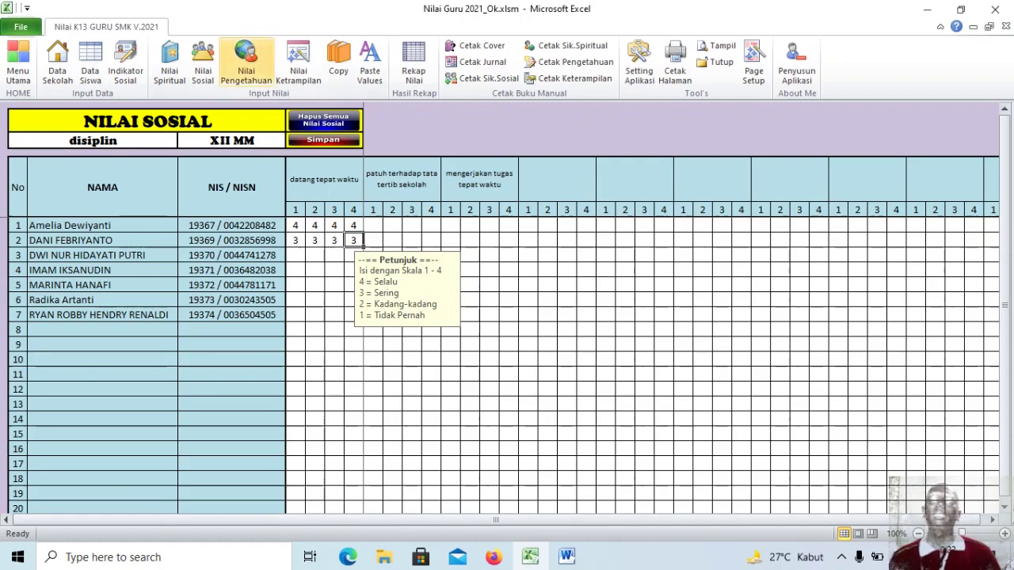
Step: On the knowledge scores sheet, enter 80 as the first student's PH score for KD 3.1
click(246, 64)
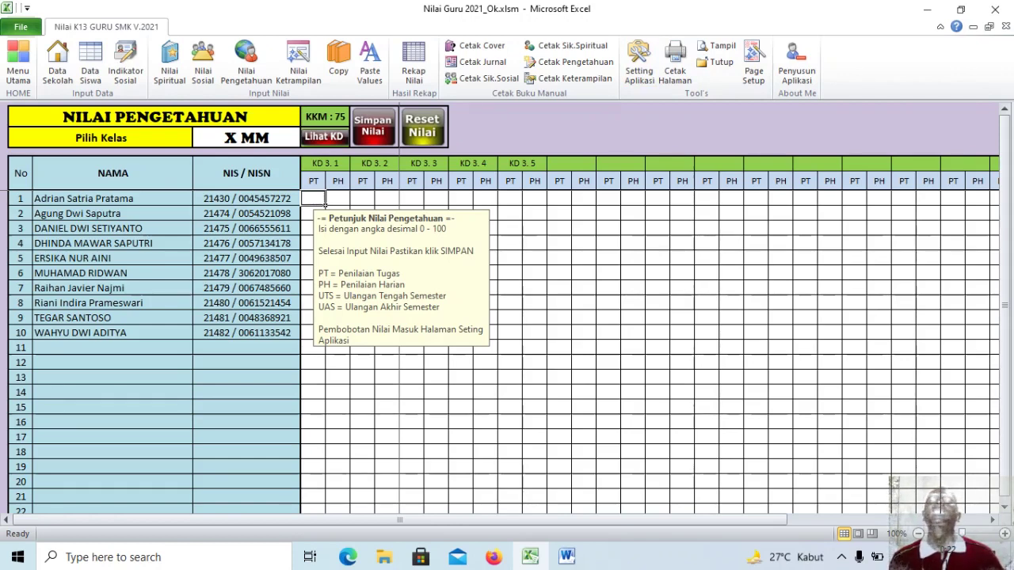
key(Right)
key(Right)
key(Right)
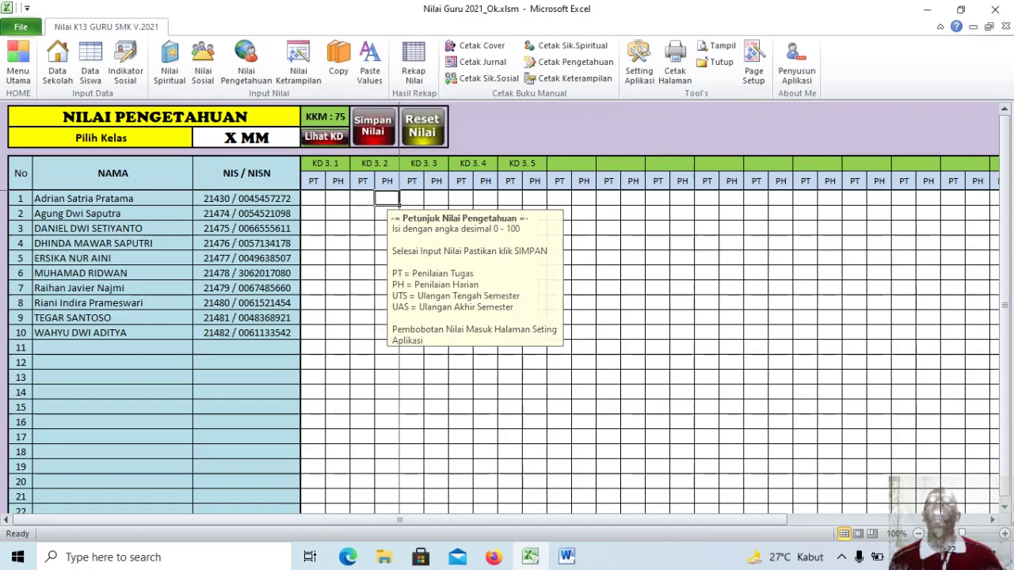
key(Left)
key(Right)
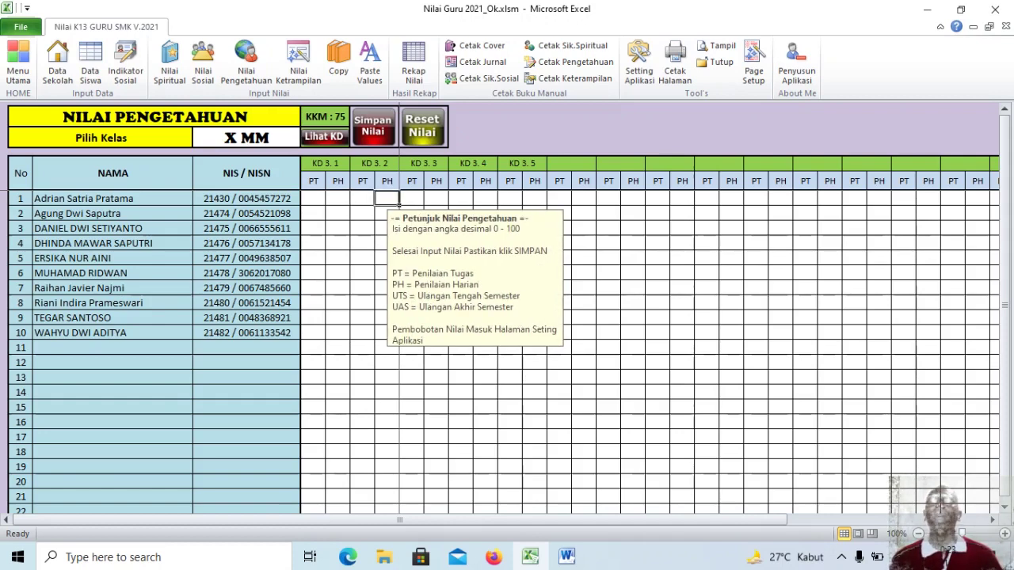
key(Left)
key(Left)
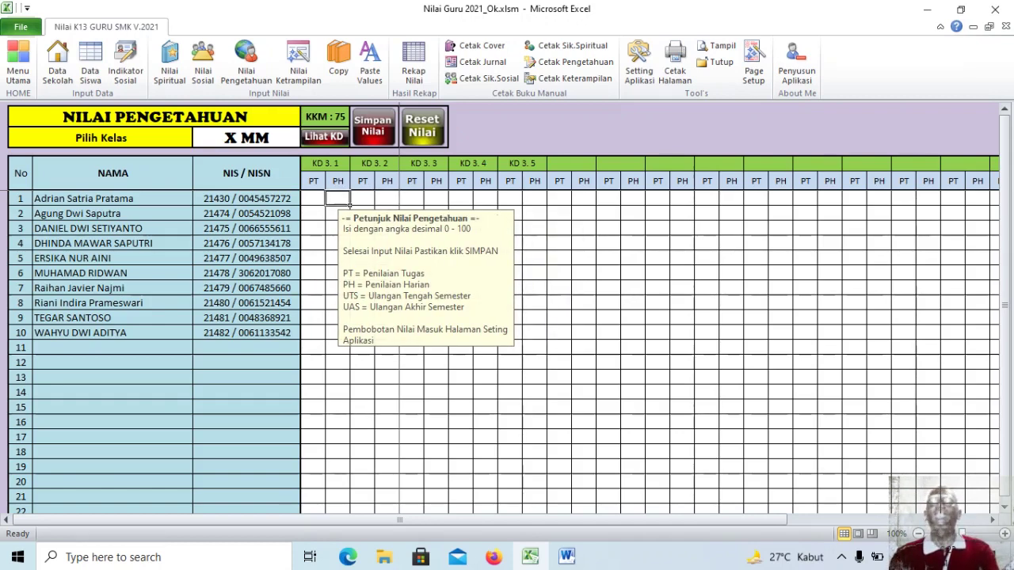
text(80)
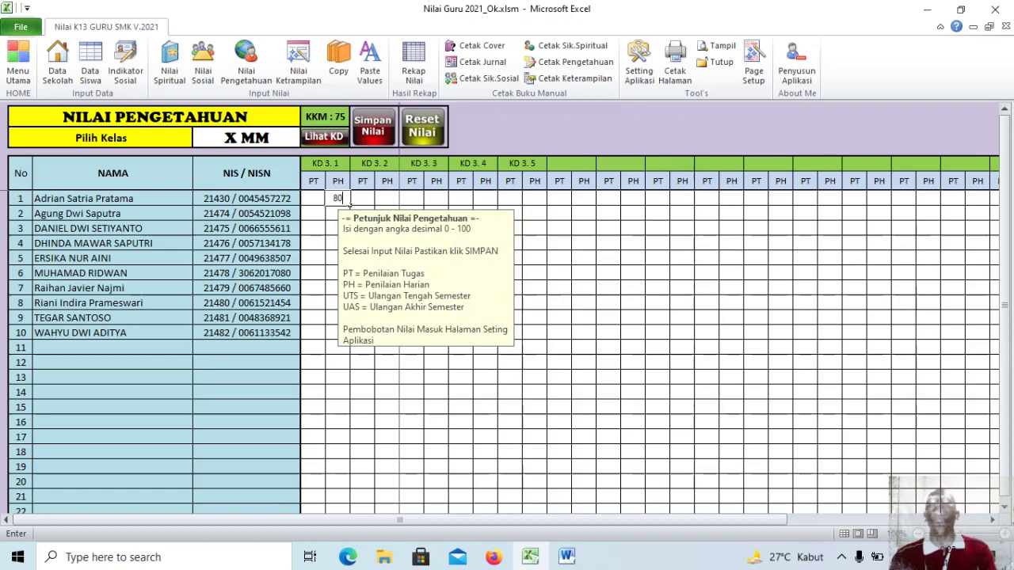
key(Tab)
Step: Enter the first student's PT score of 90 for KD 3.3, and PT 78 and PH 70 for KD 3.4
key(Tab)
key(Tab)
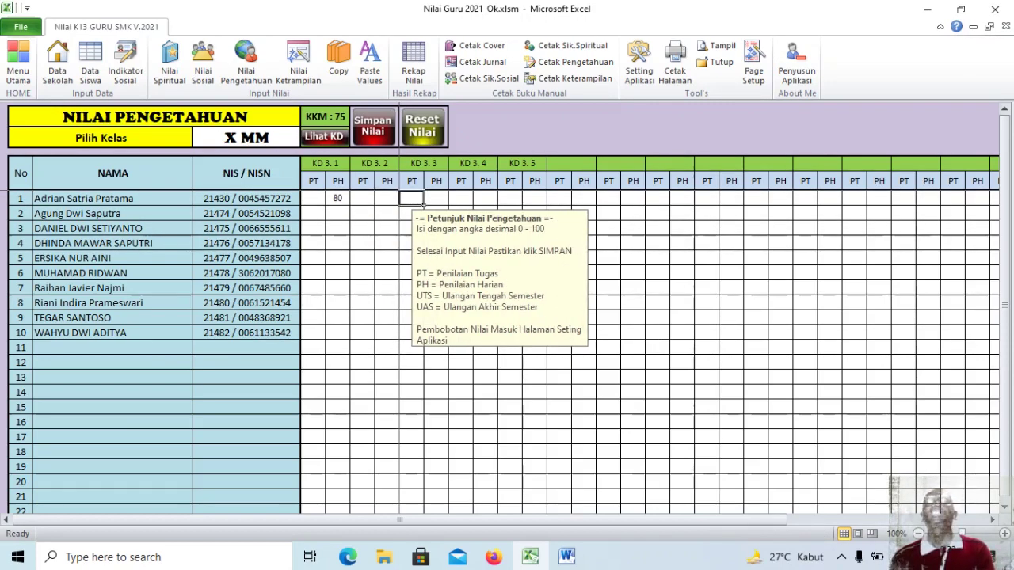
text(90)
key(Tab)
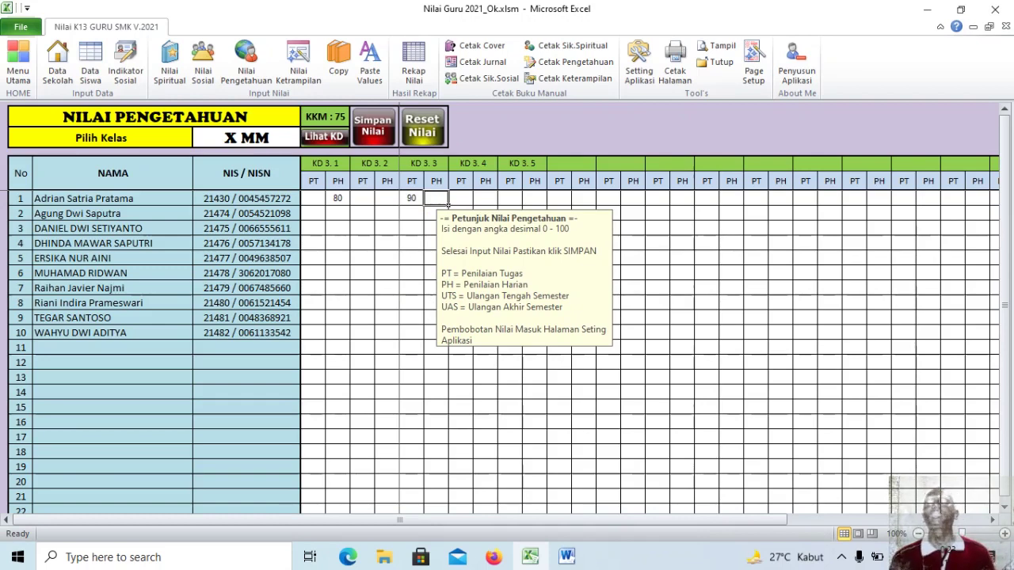
click(461, 198)
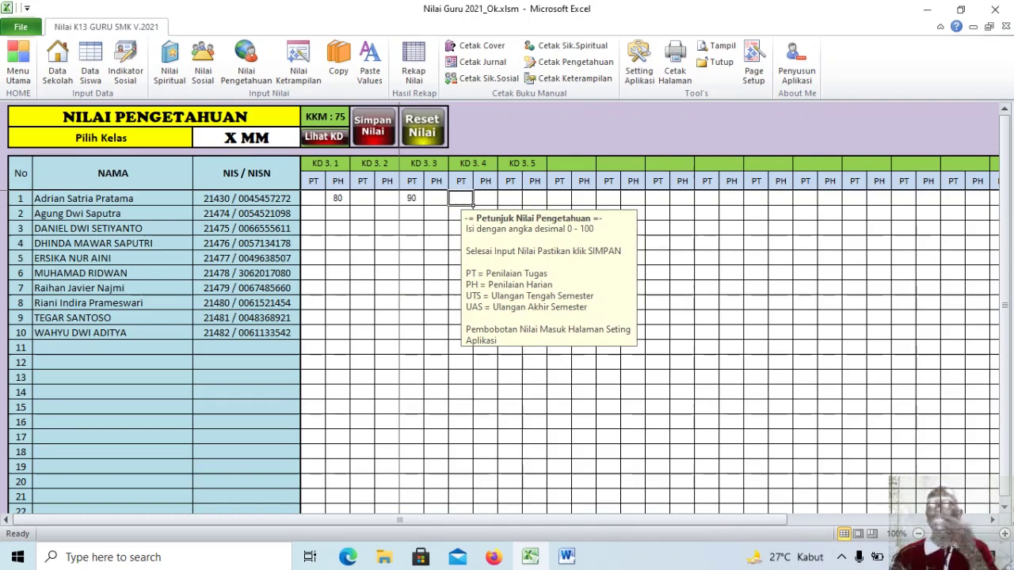
text(78)
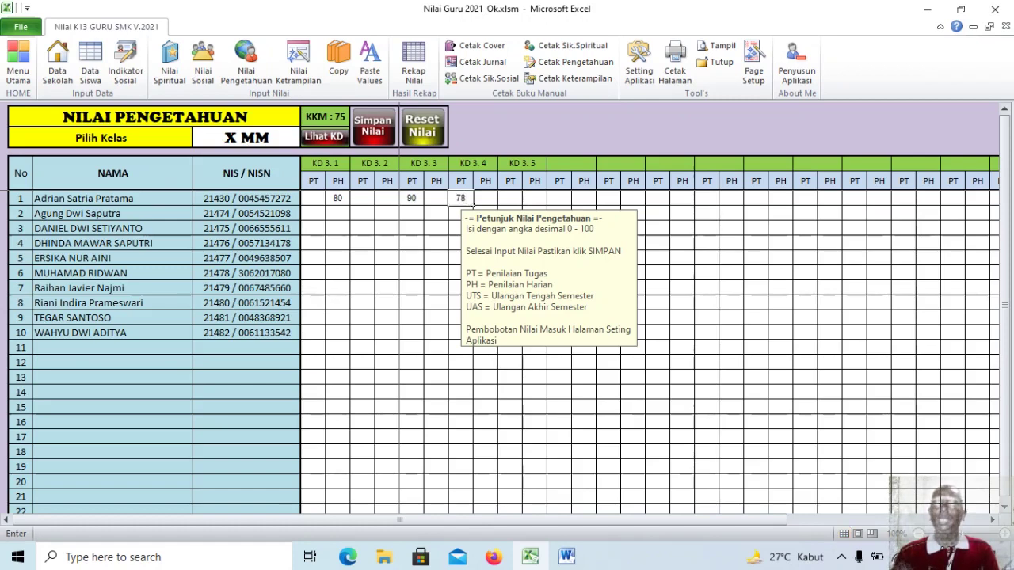
key(Tab)
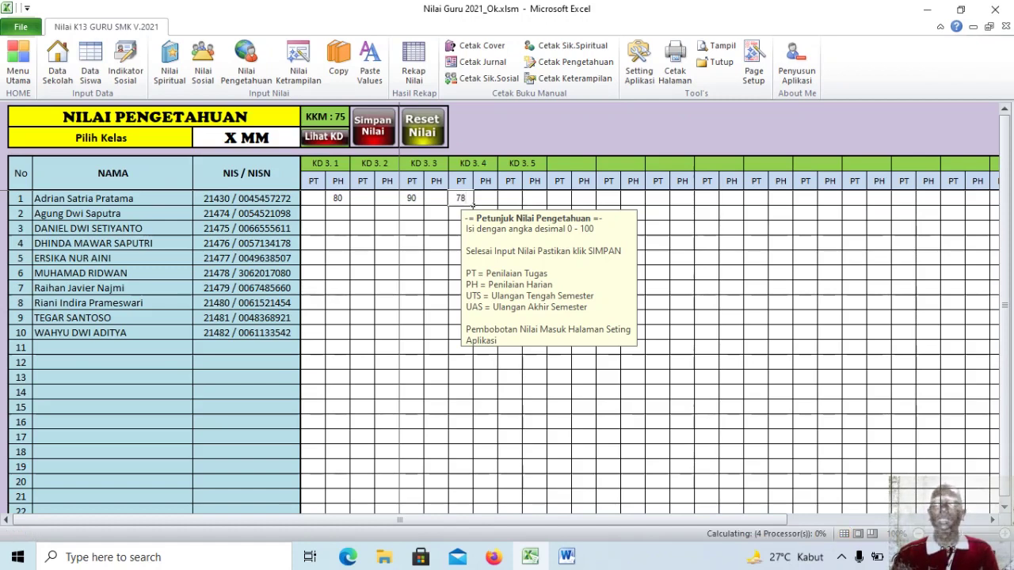
text(70)
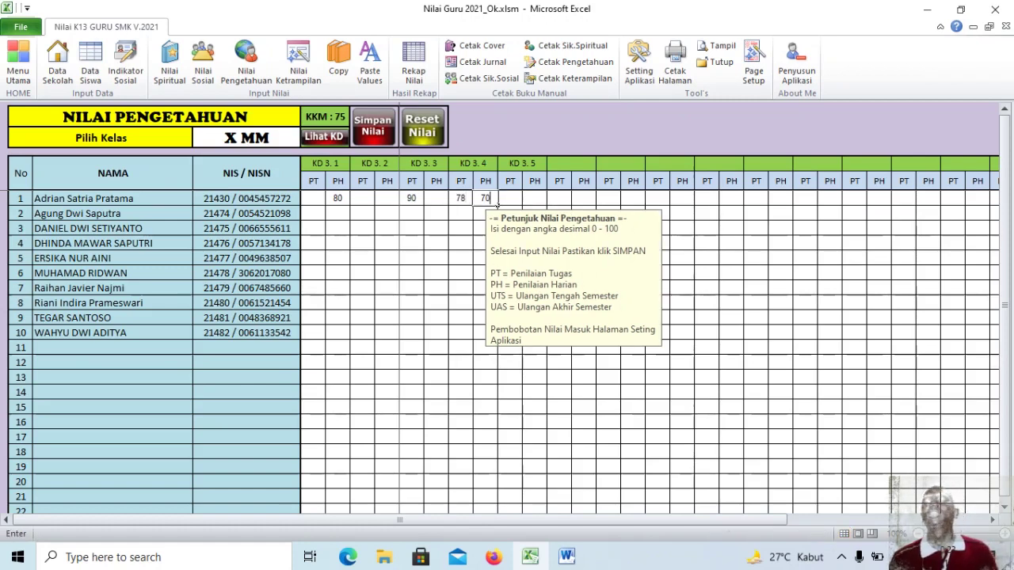
key(Tab)
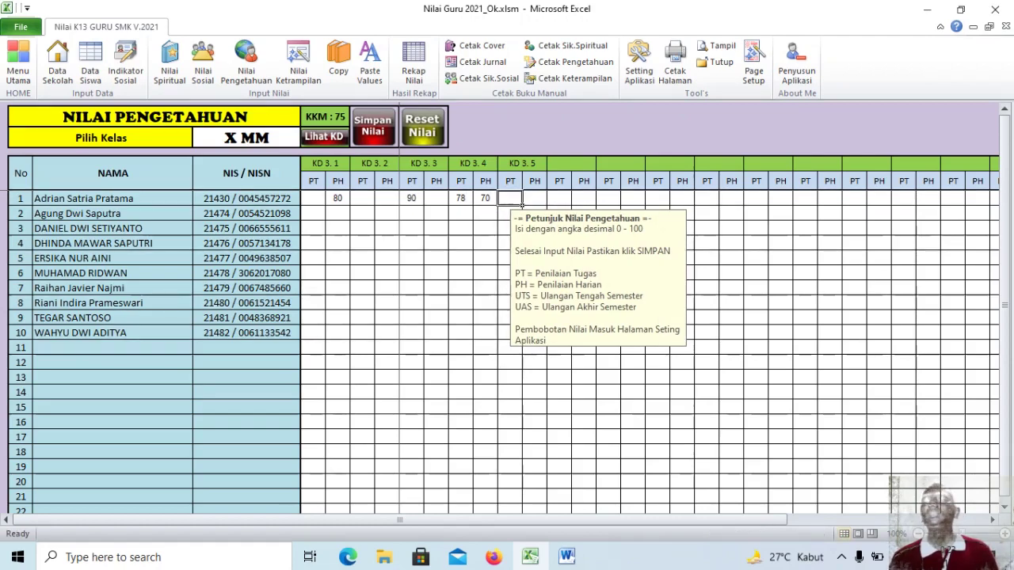
Step: Examine the UTS and UAS columns of the knowledge scores sheet and the list of basic knowledge competencies
drag(517, 520, 659, 521)
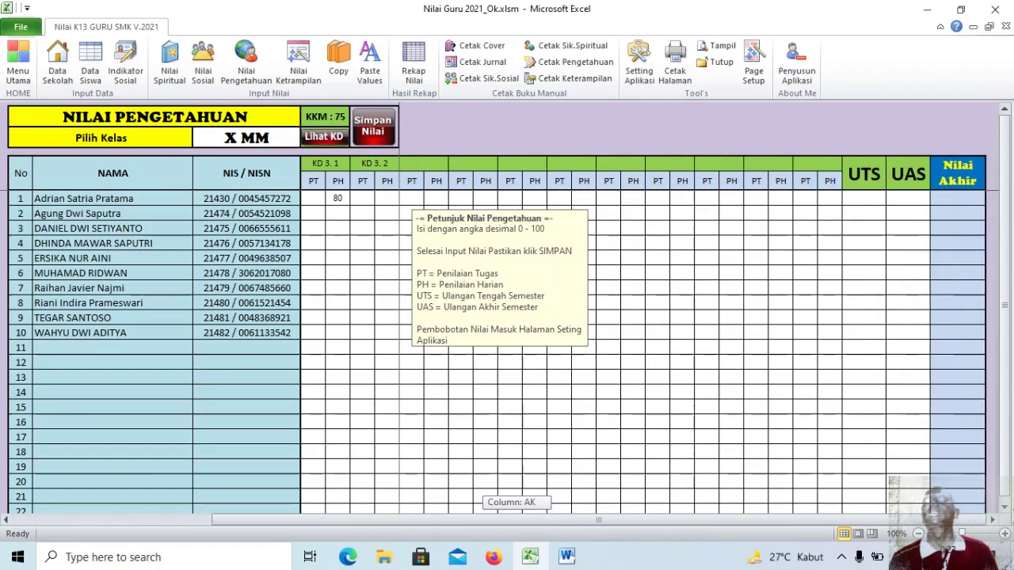
drag(517, 521, 516, 520)
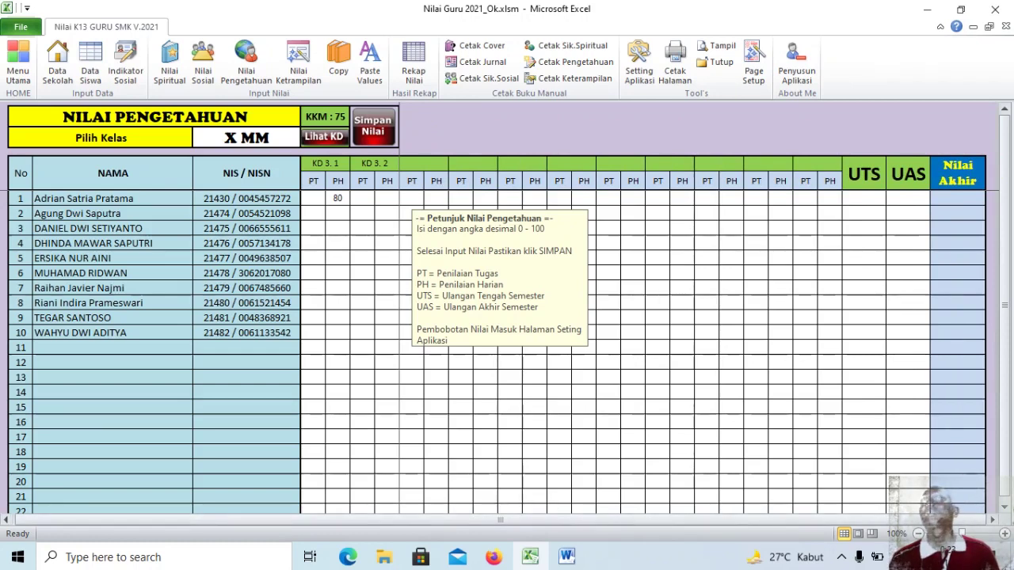
click(863, 198)
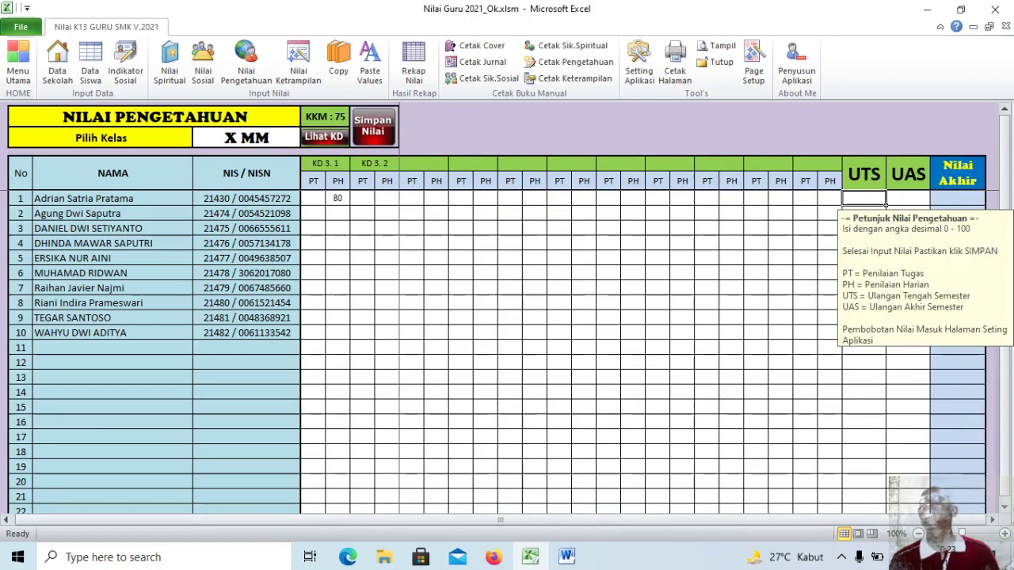
click(907, 198)
click(884, 204)
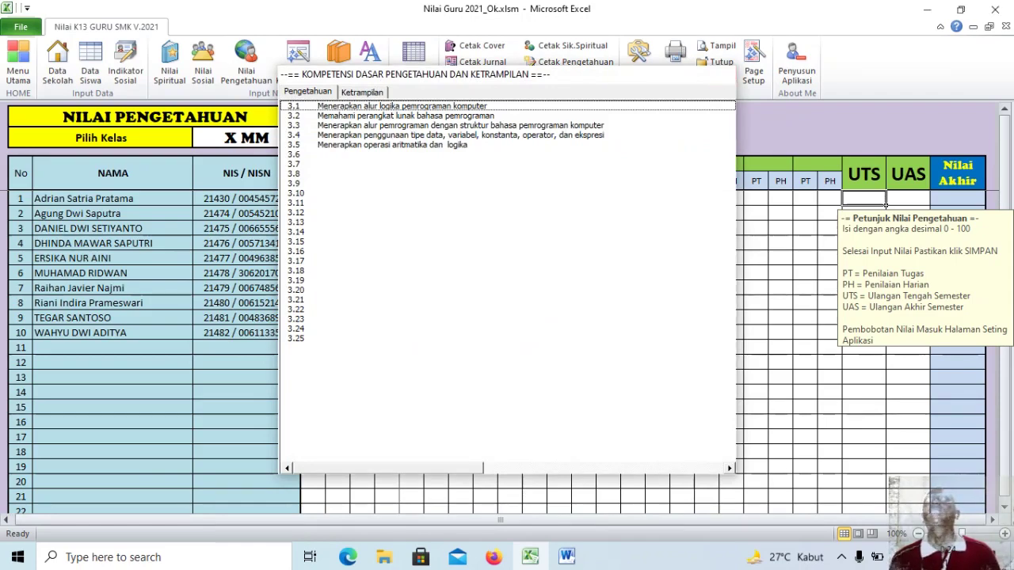
click(724, 73)
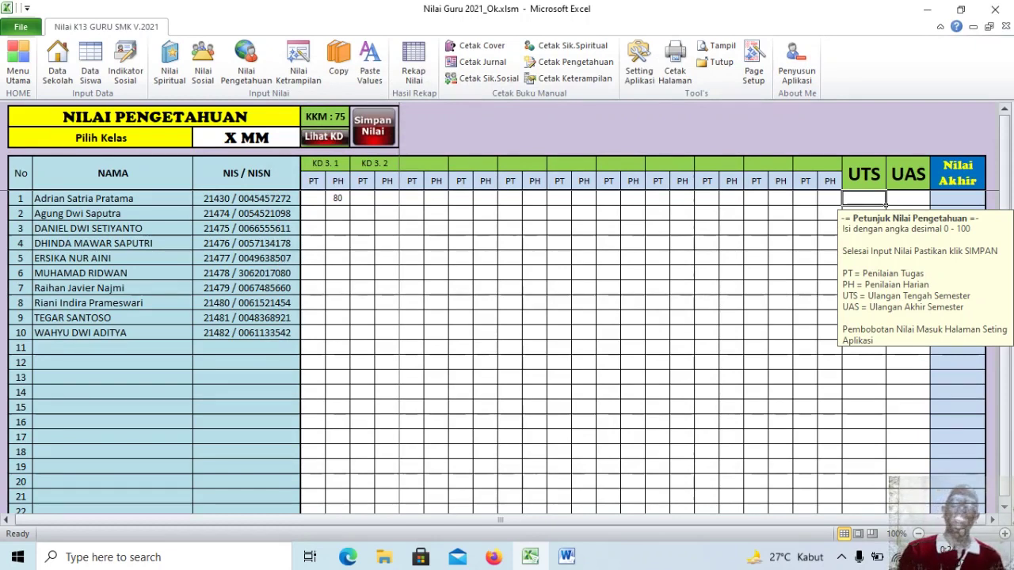
Step: Enter 78 for UTS and 70 for UAS for the first student, and save the knowledge scores
text(78)
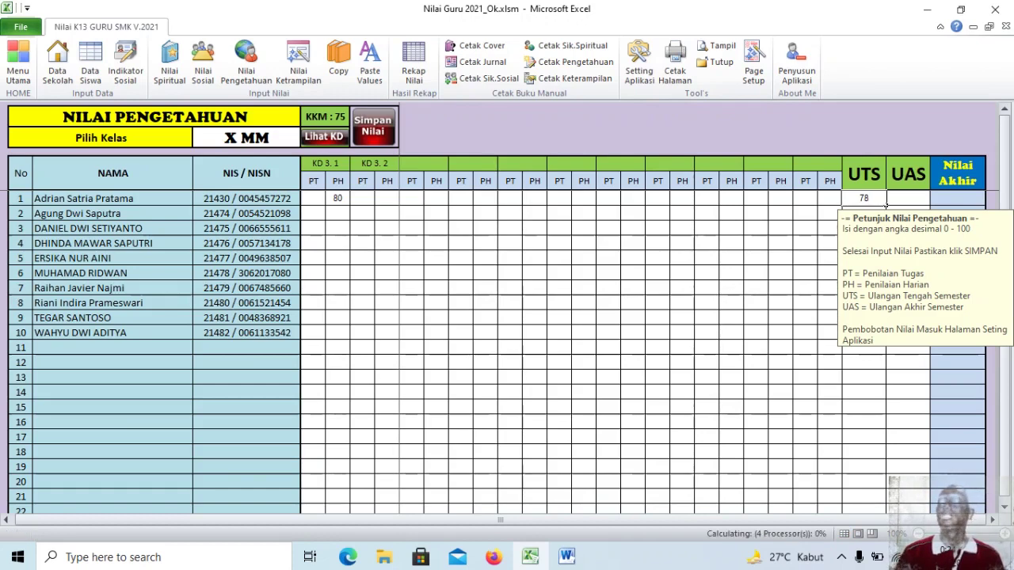
click(925, 202)
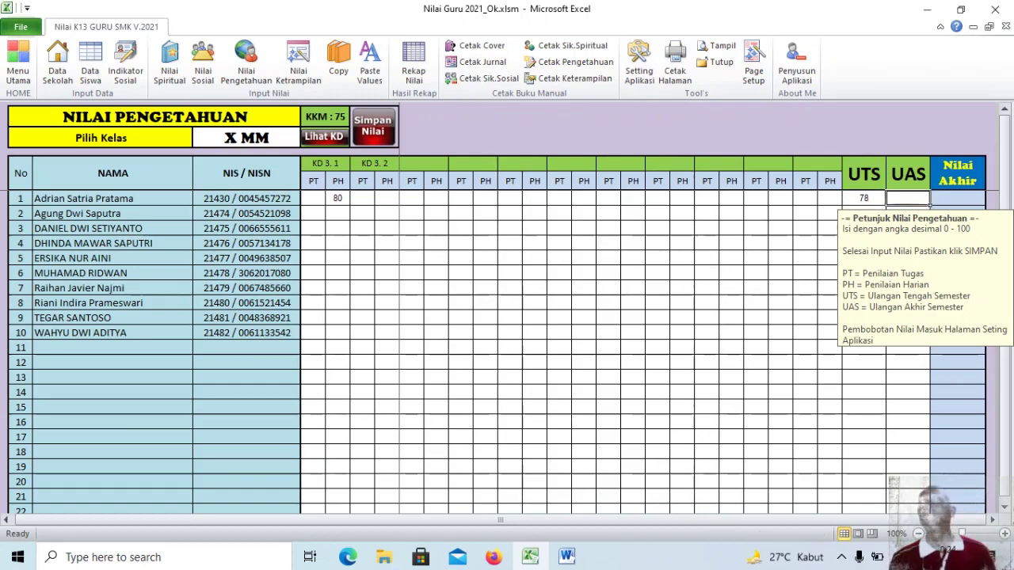
text(70)
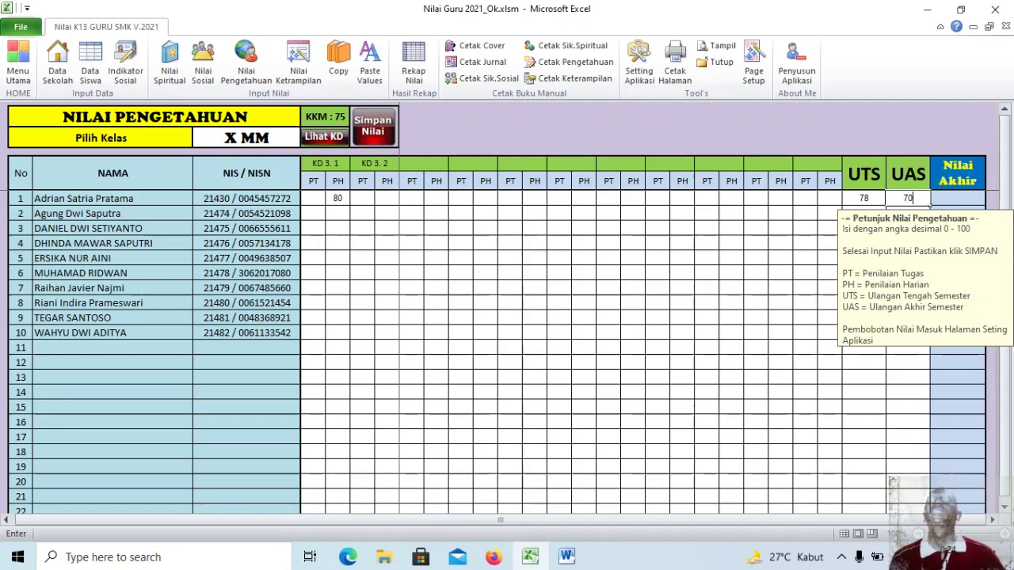
key(Return)
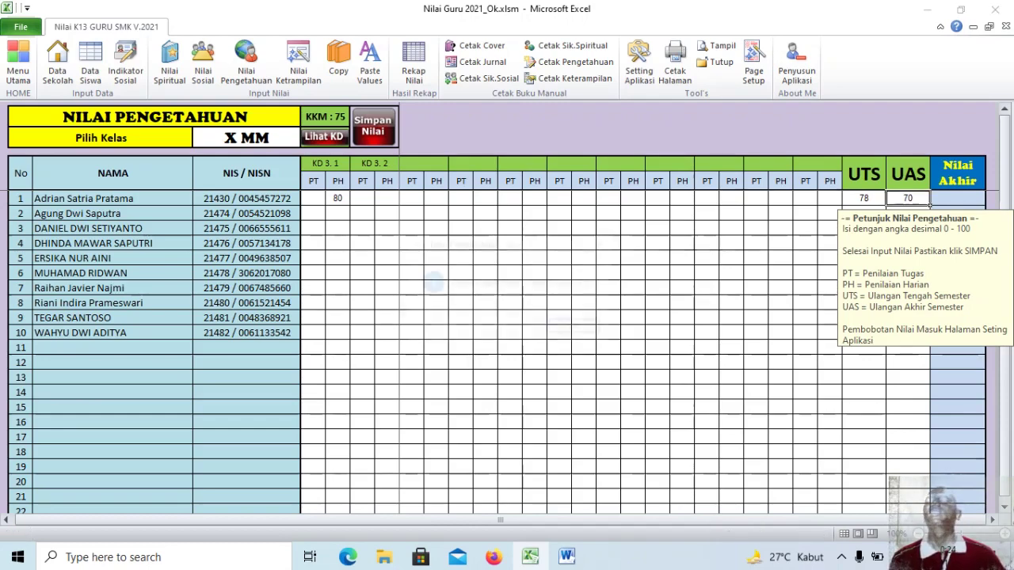
key(Return)
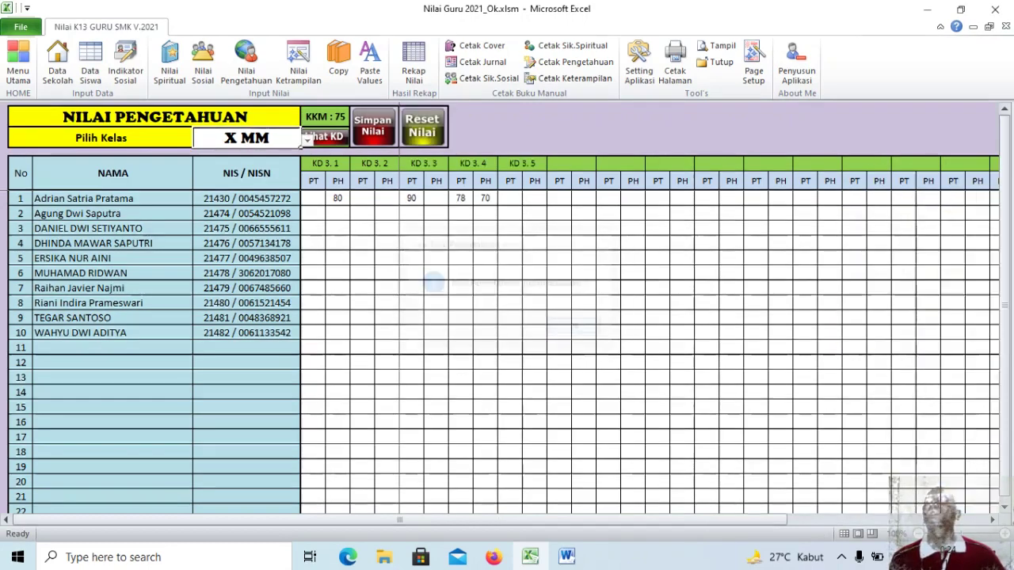
drag(399, 521, 501, 520)
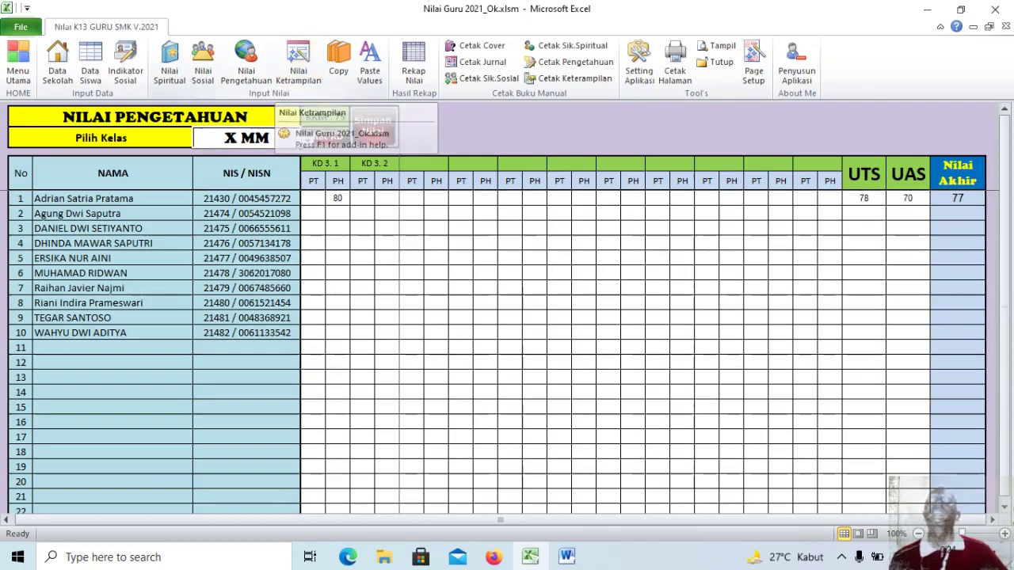
Step: Open the skills scores sheet and examine the Pros1, Pros2, Prod and Proy columns of KD 4.1 for the first student
click(297, 63)
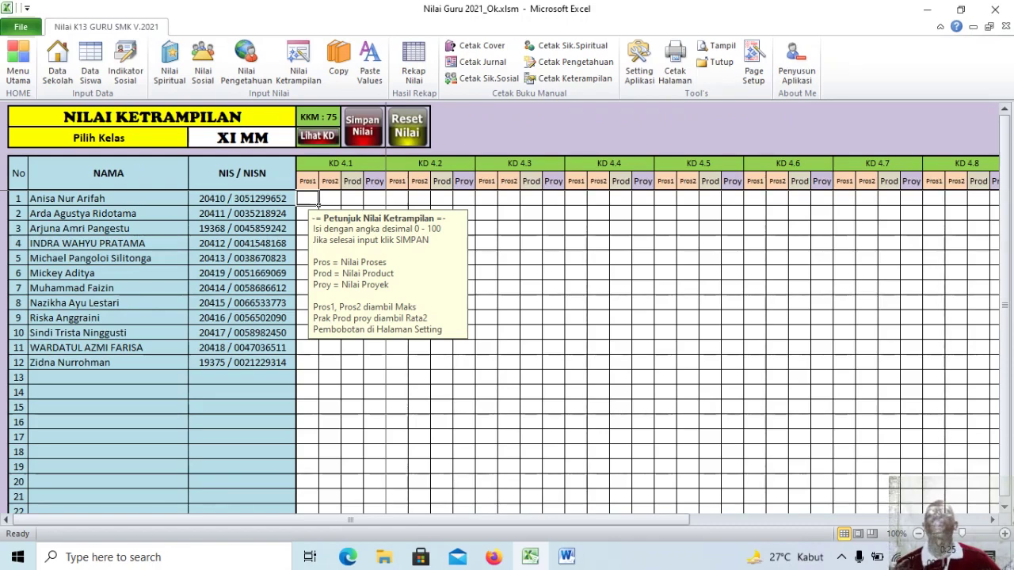
click(330, 199)
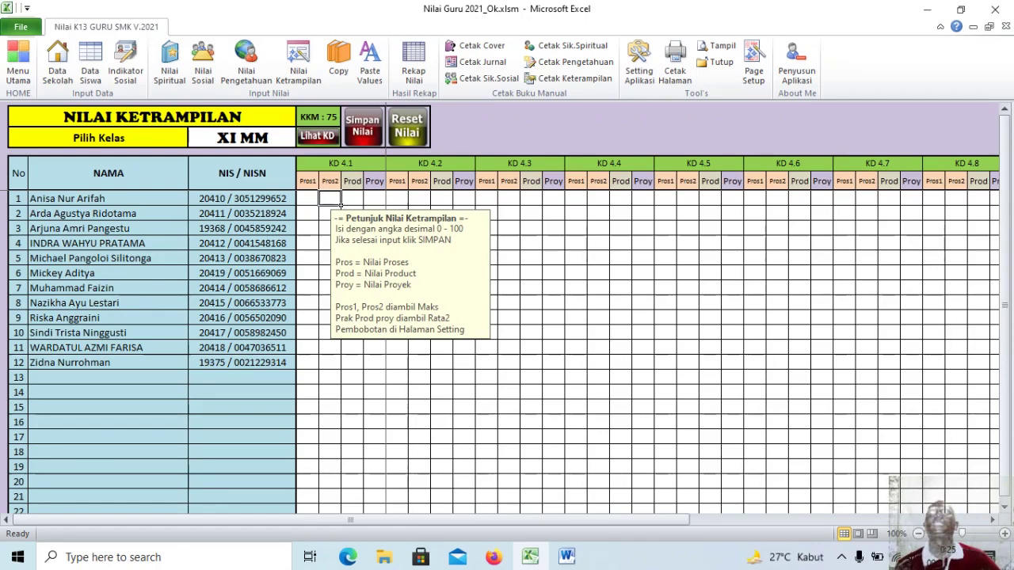
click(352, 198)
click(375, 198)
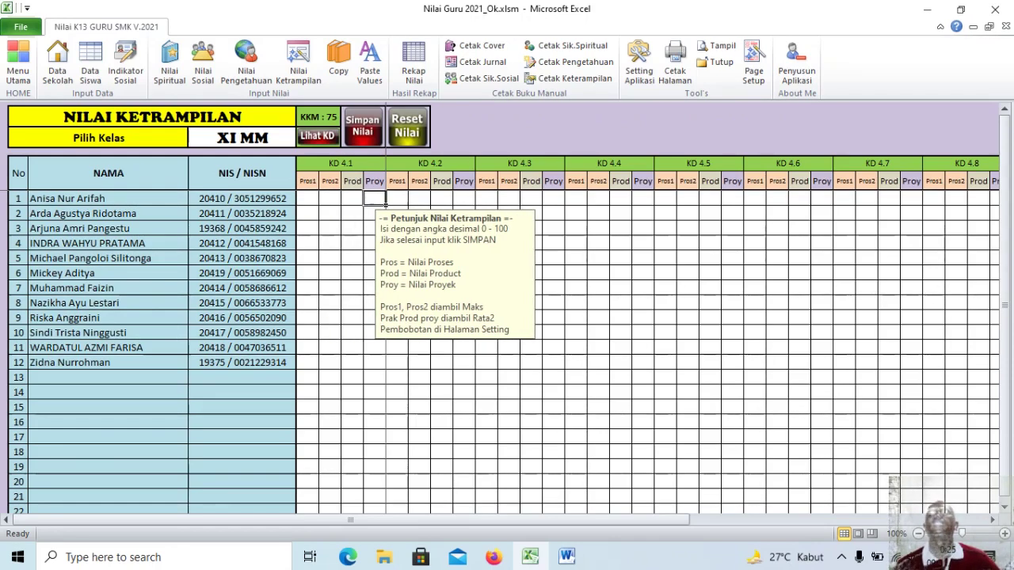
click(307, 199)
key(Right)
key(Left)
click(353, 199)
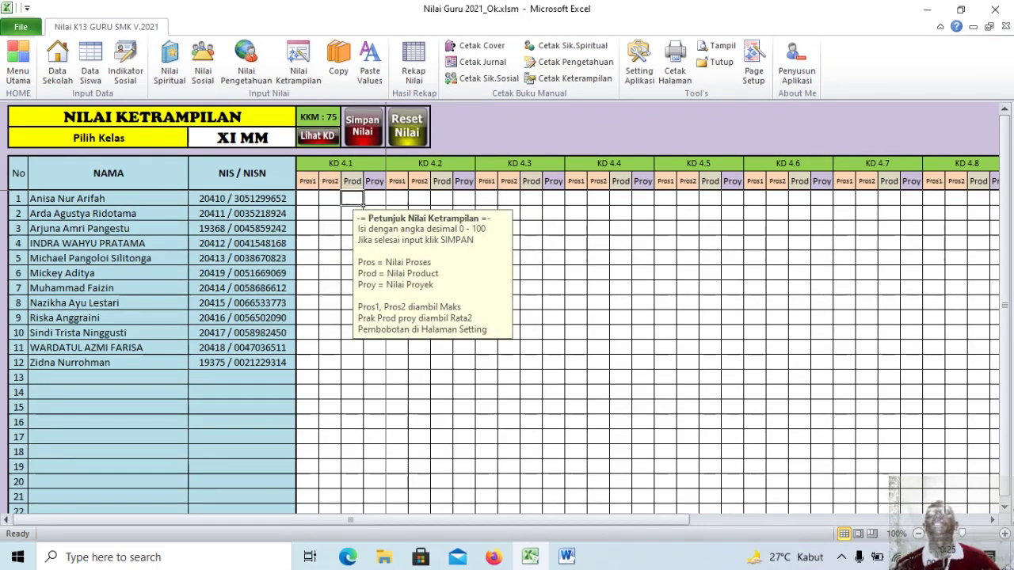
click(375, 199)
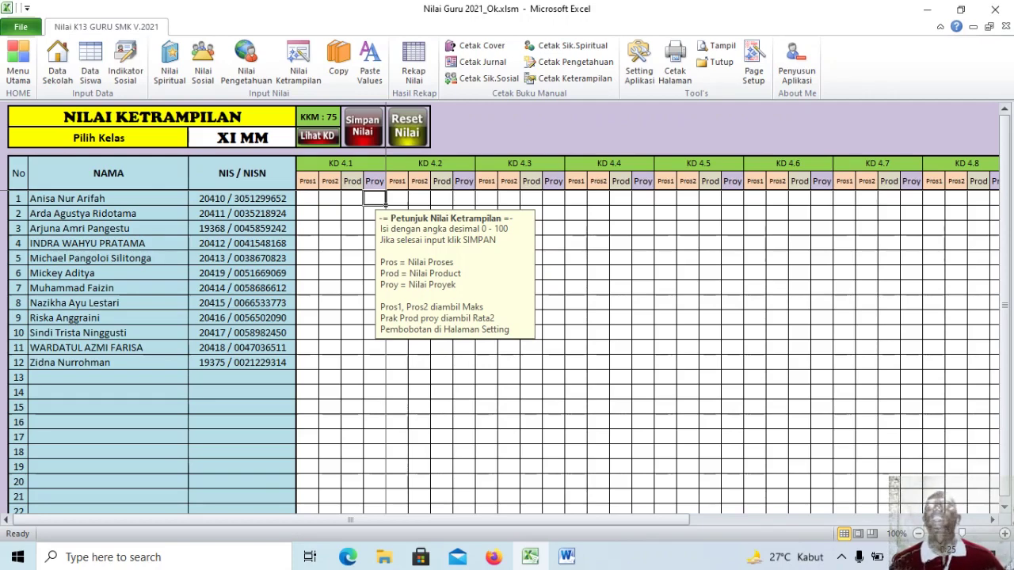
Step: Enter the first student's KD 4.1 skills scores: 80 for Pros1 and 75 for Pros2
click(308, 199)
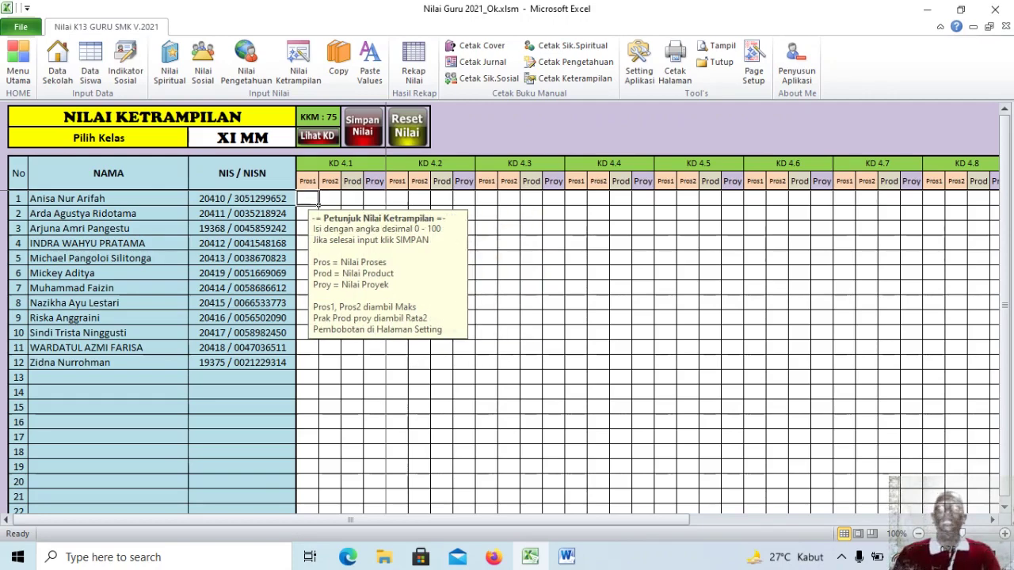
text(80)
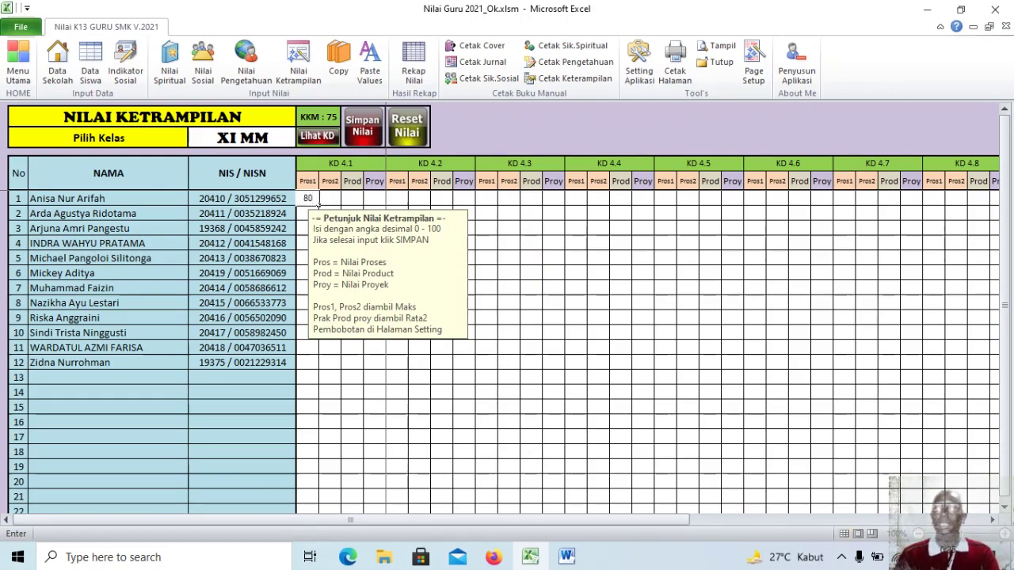
key(Tab)
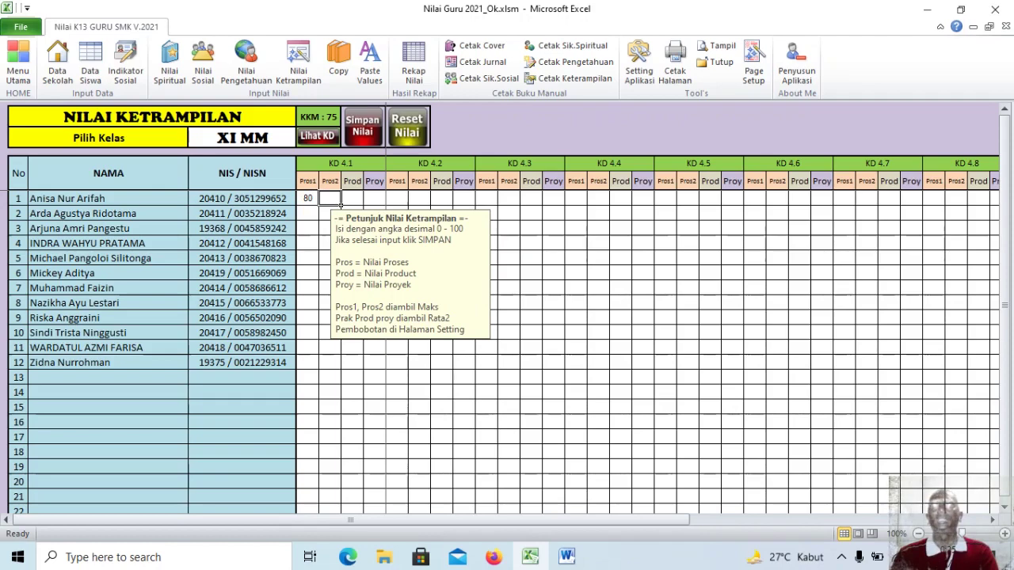
text(75)
key(Tab)
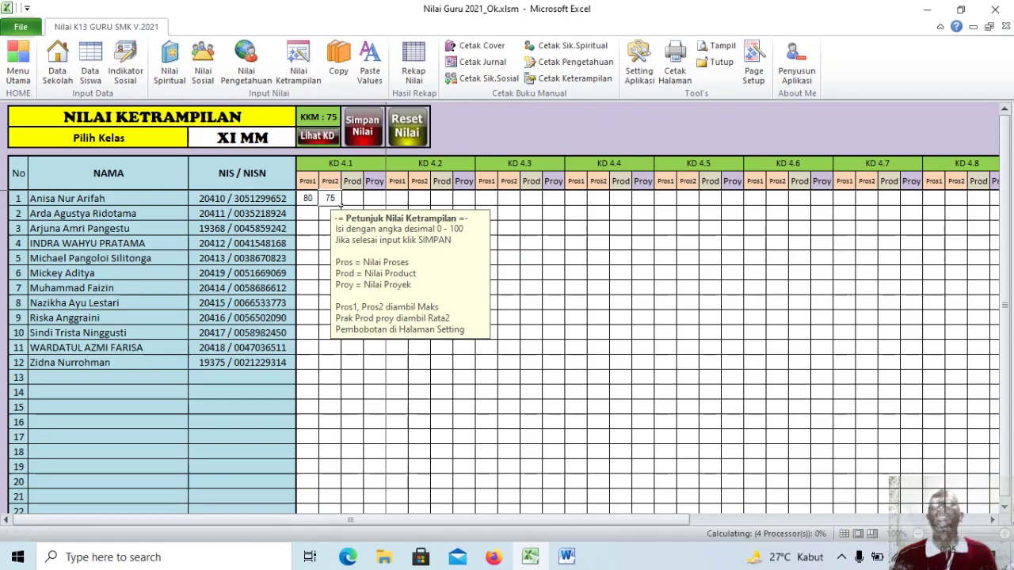
Step: Enter 80 as the first student's KD 4.2 Prod score and 80 as the KD 4.3 Proy score, and save the skills scores
click(442, 199)
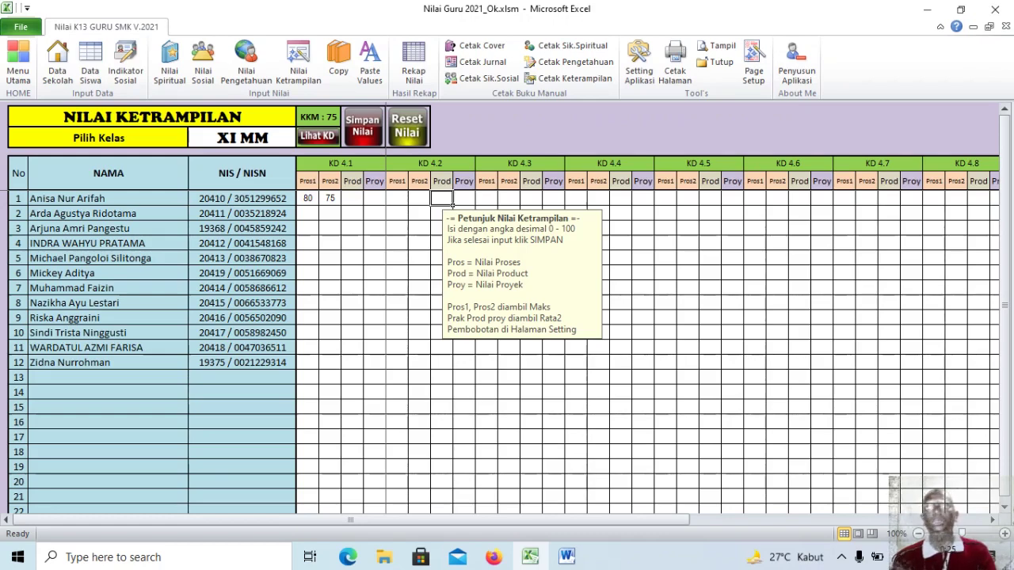
text(80)
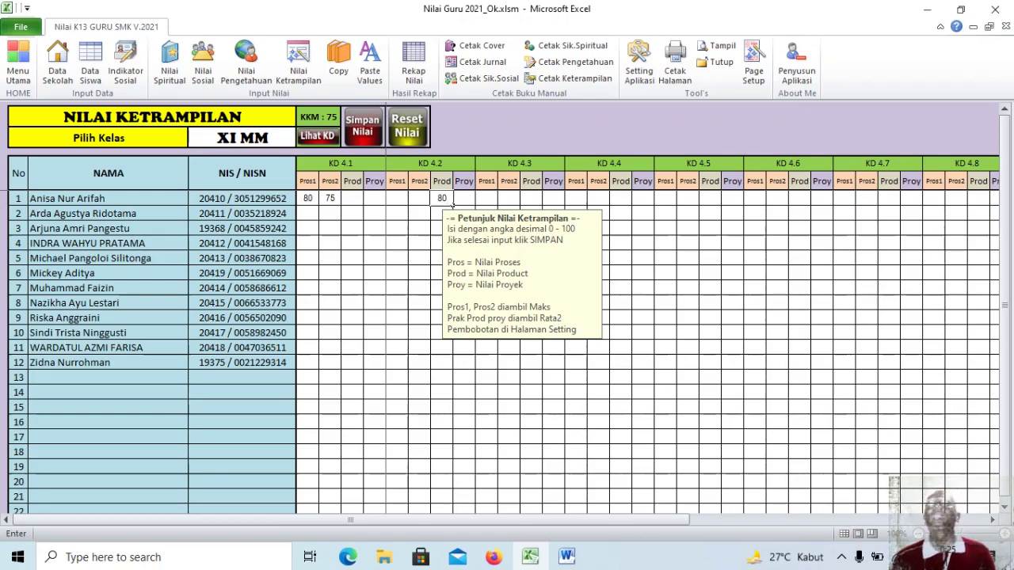
click(558, 199)
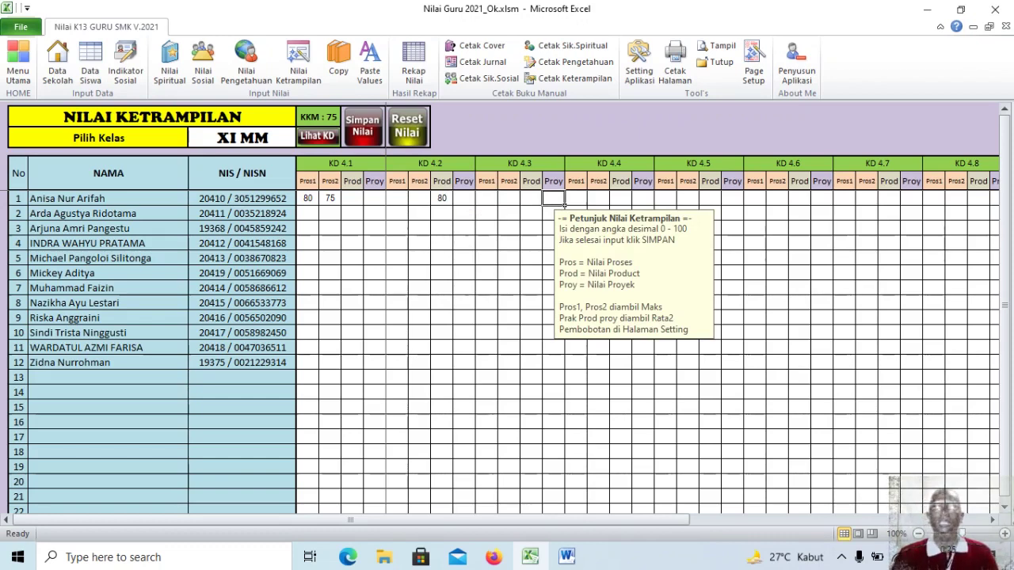
text(80)
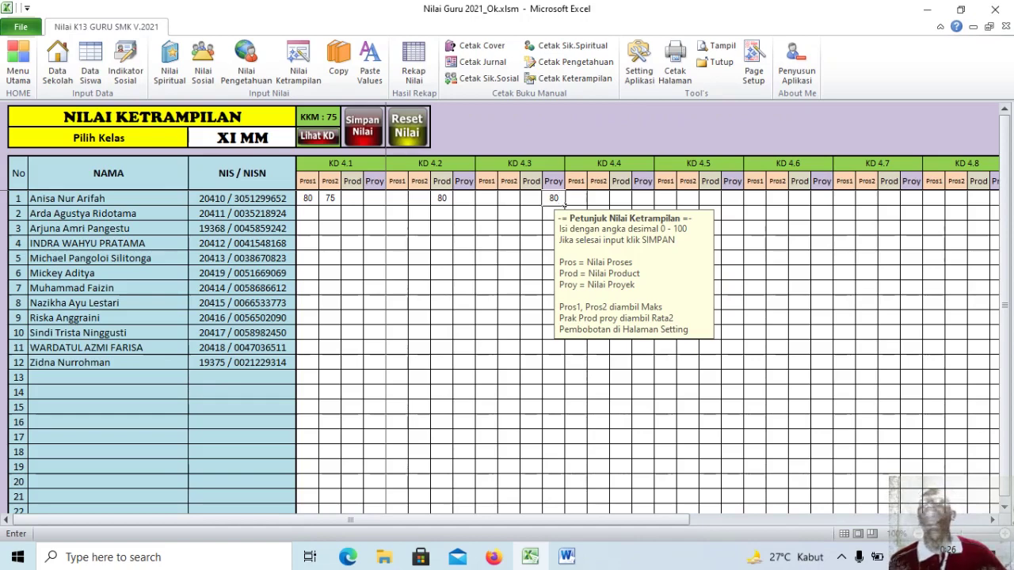
click(531, 198)
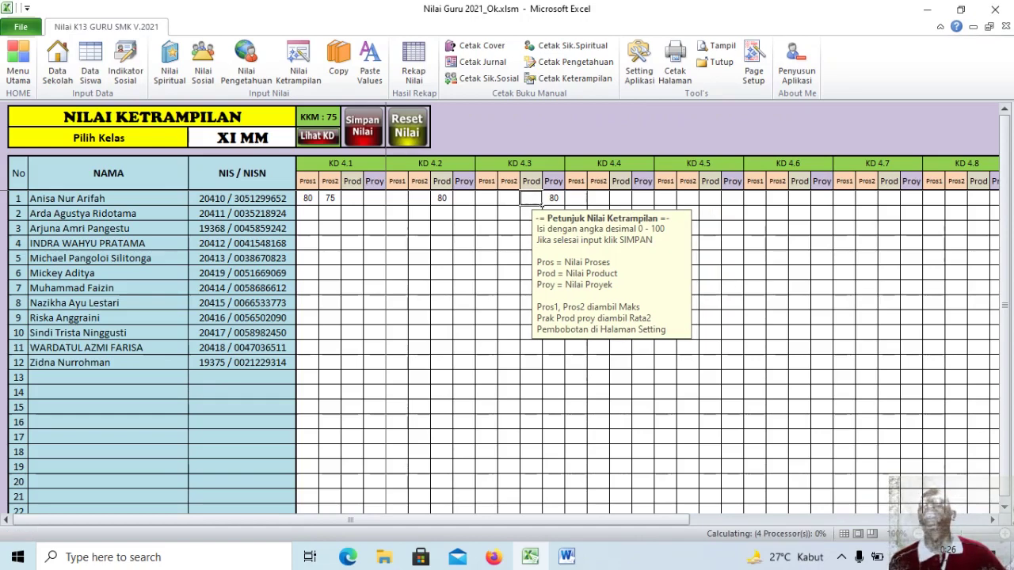
drag(351, 520, 647, 521)
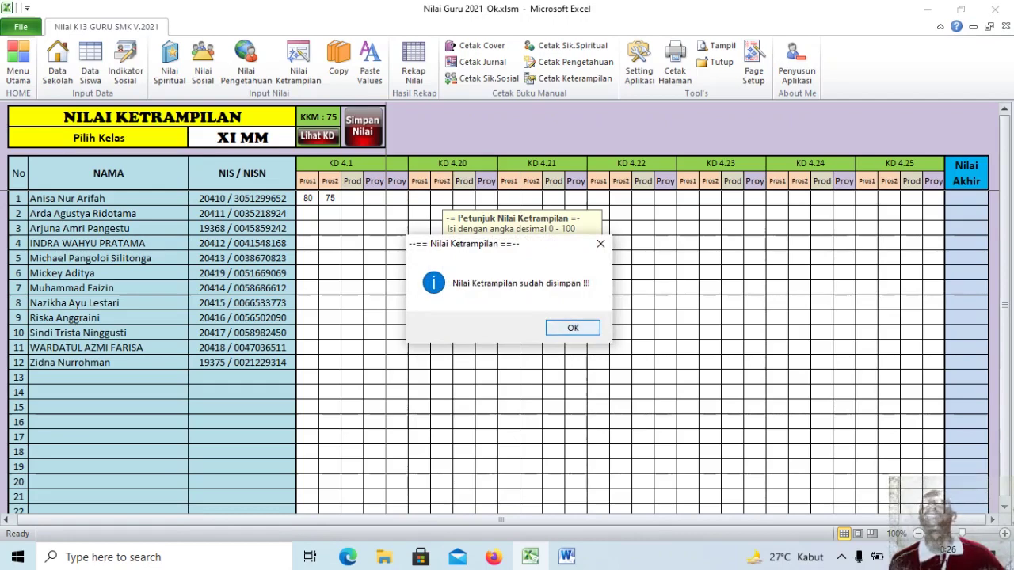
key(Return)
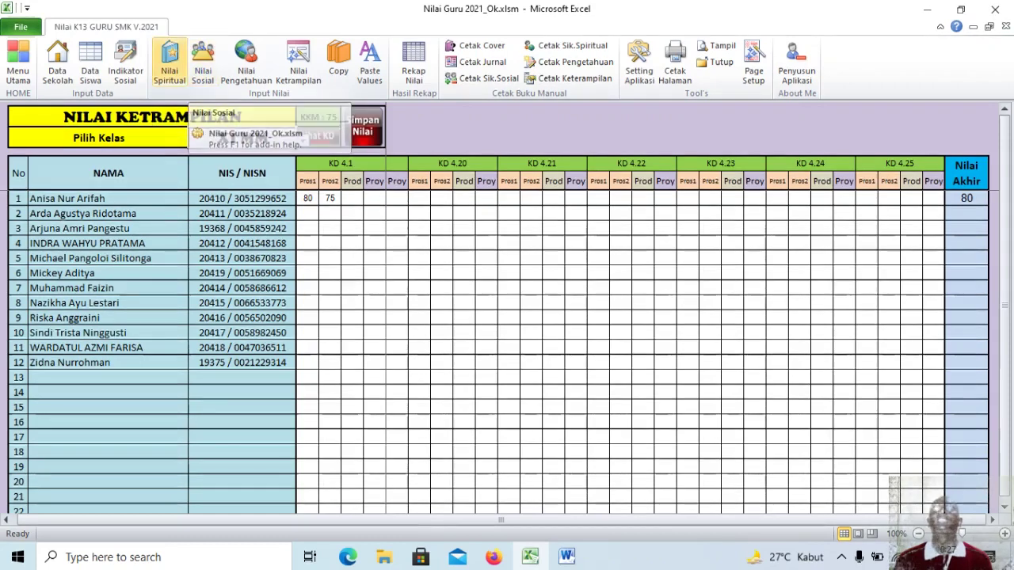
Step: Display the score recap for class X MM and examine the first student's spiritual, social, knowledge and skills scores
click(169, 63)
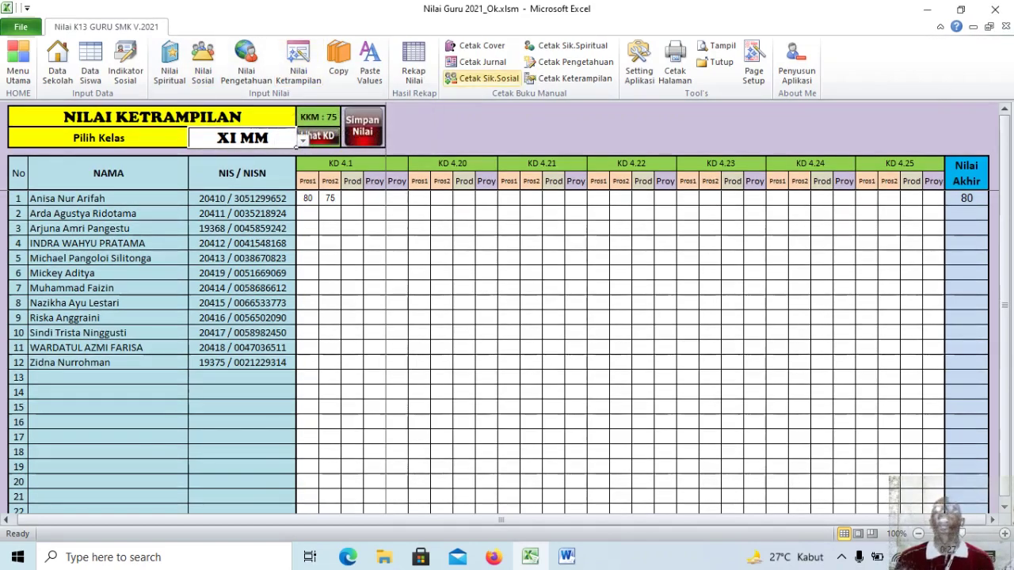
click(413, 63)
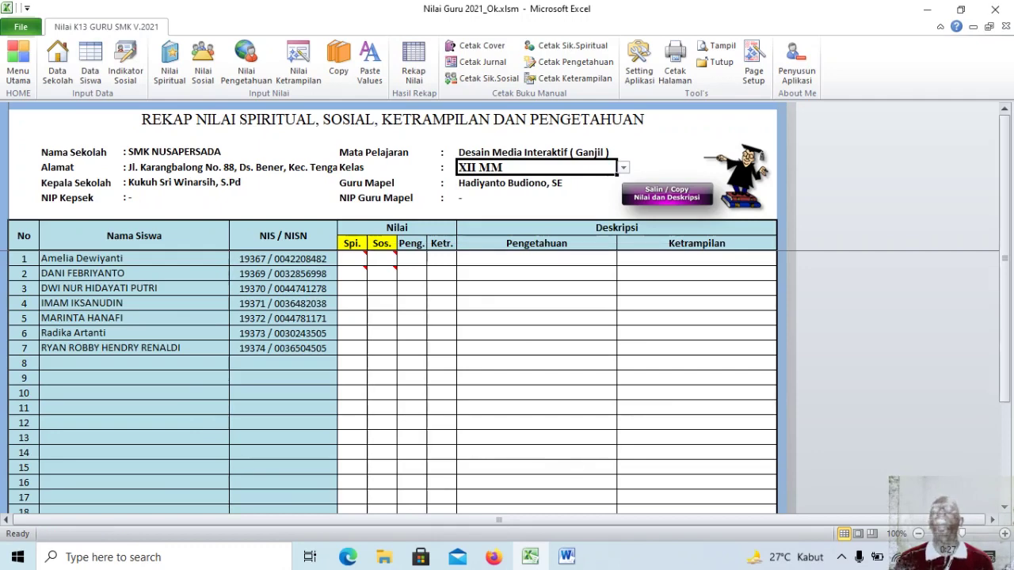
click(624, 168)
drag(623, 209, 624, 198)
click(477, 181)
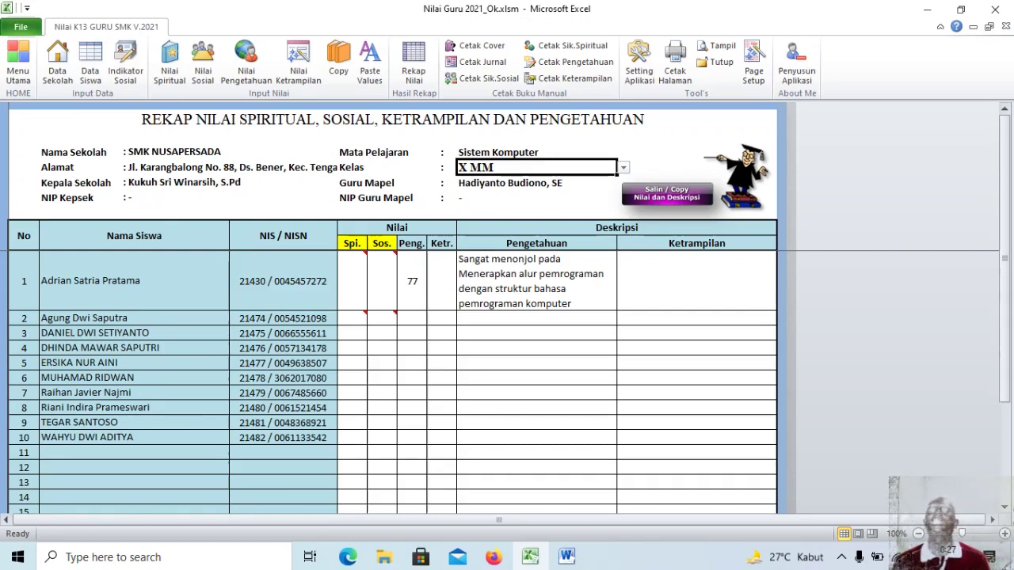
click(382, 280)
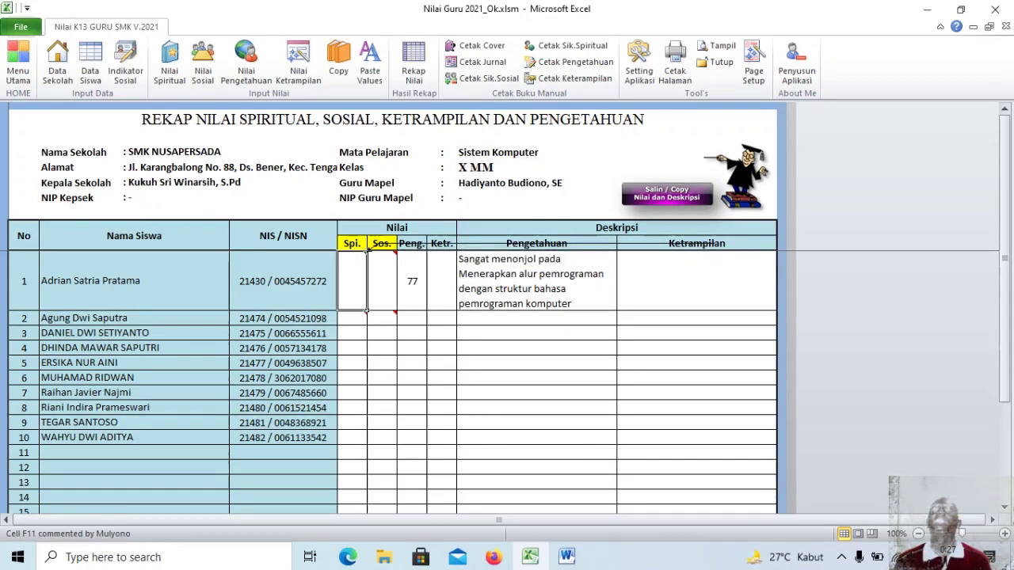
click(412, 281)
click(441, 281)
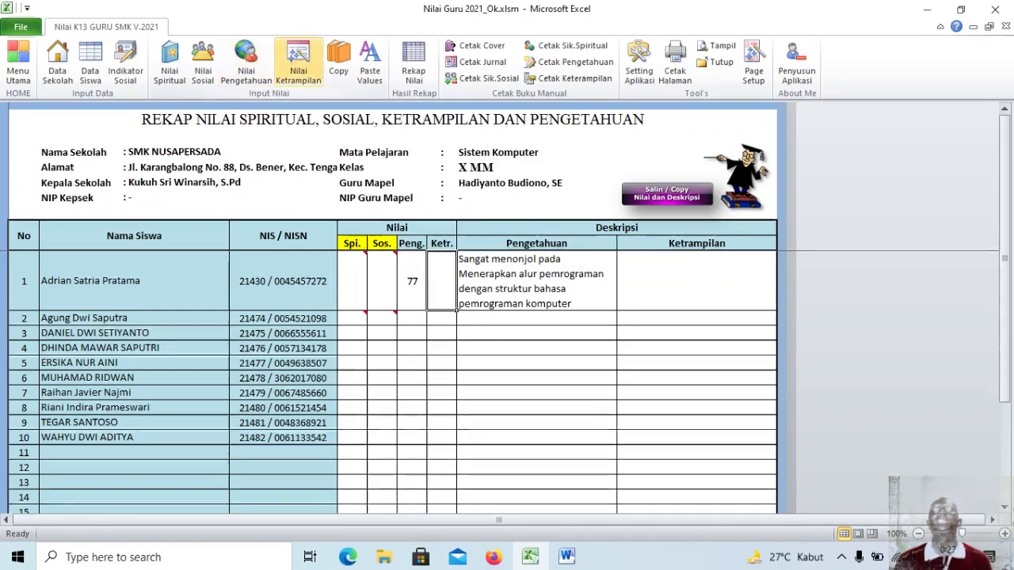
Step: Back on the skills scores sheet, enter the first student's KD 4.2 scores of 80 for Pros1 and 78 for Pros2, and save
click(298, 65)
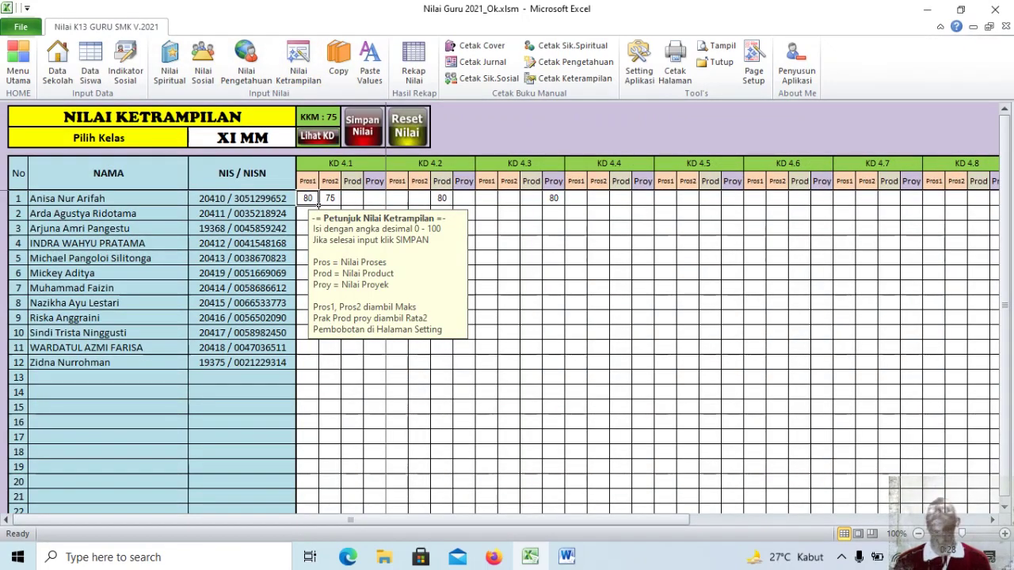
mouse_move(350, 520)
mouse_down()
mouse_move(647, 520)
mouse_move(350, 521)
mouse_up()
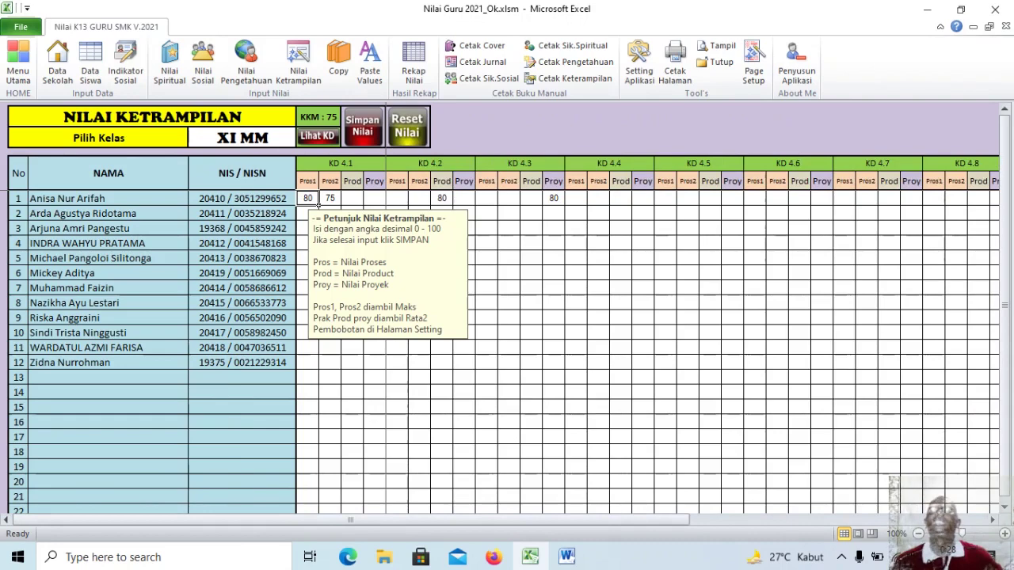
click(406, 202)
text(80)
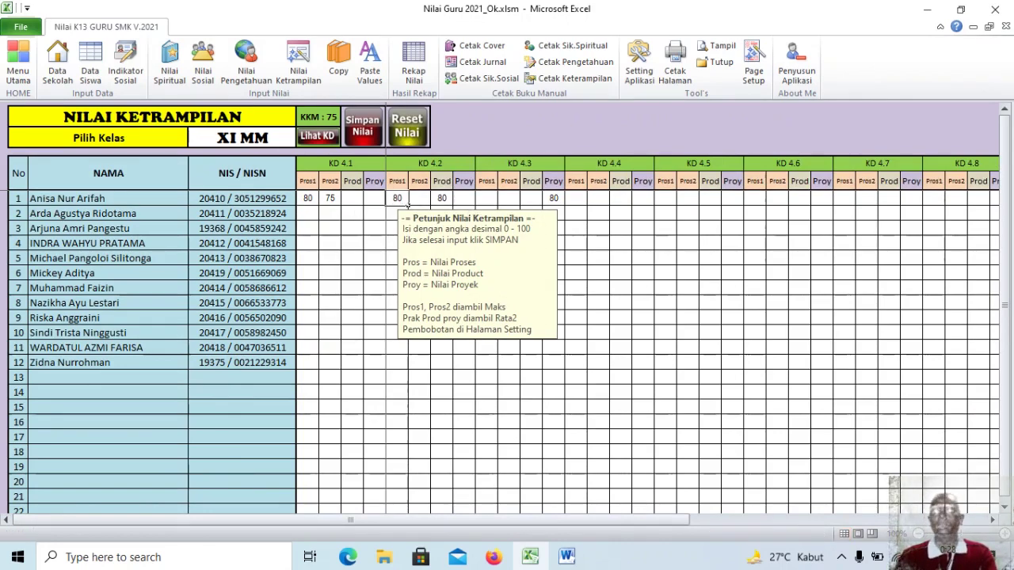
click(427, 202)
text(78)
click(429, 219)
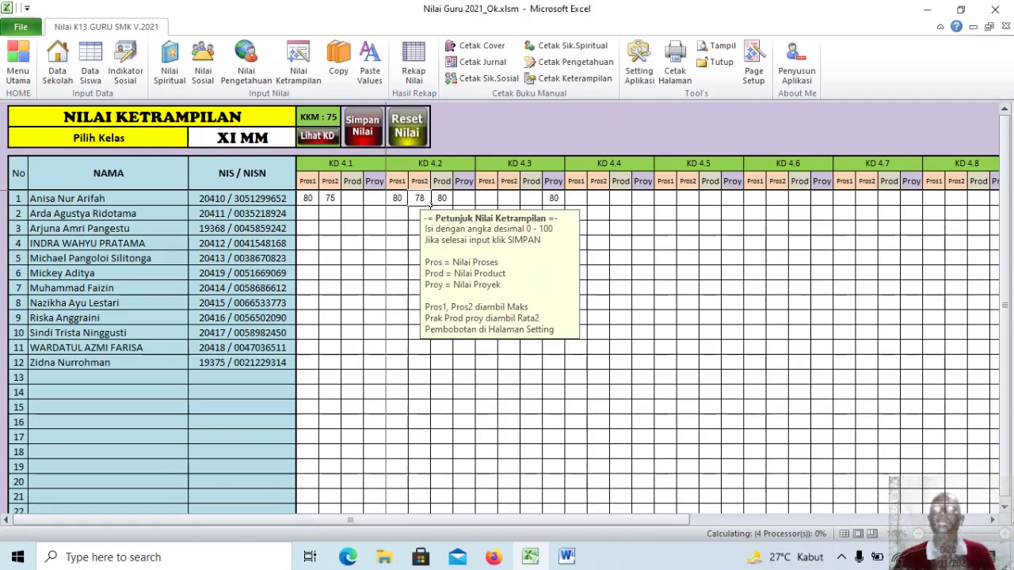
click(519, 203)
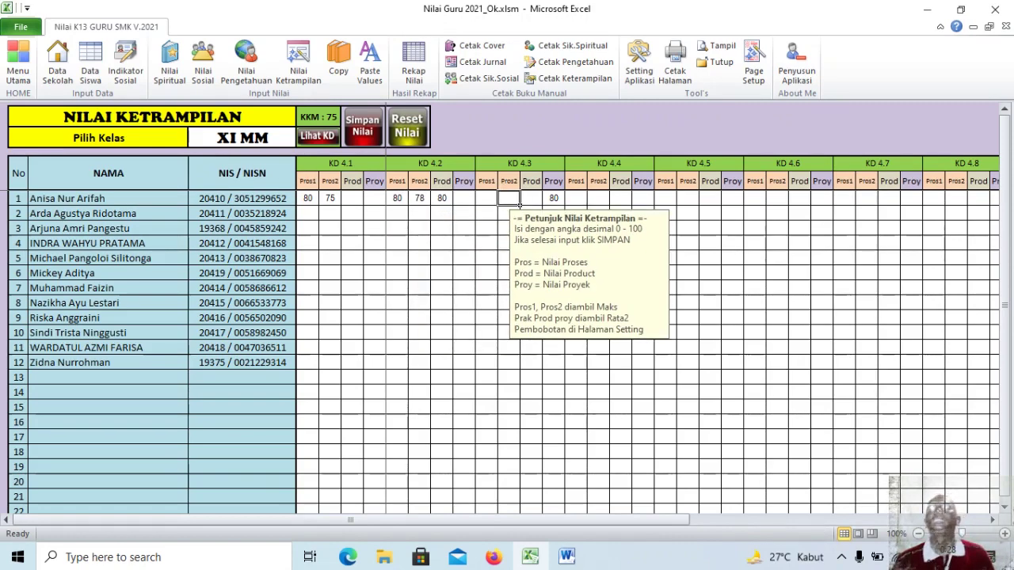
click(363, 126)
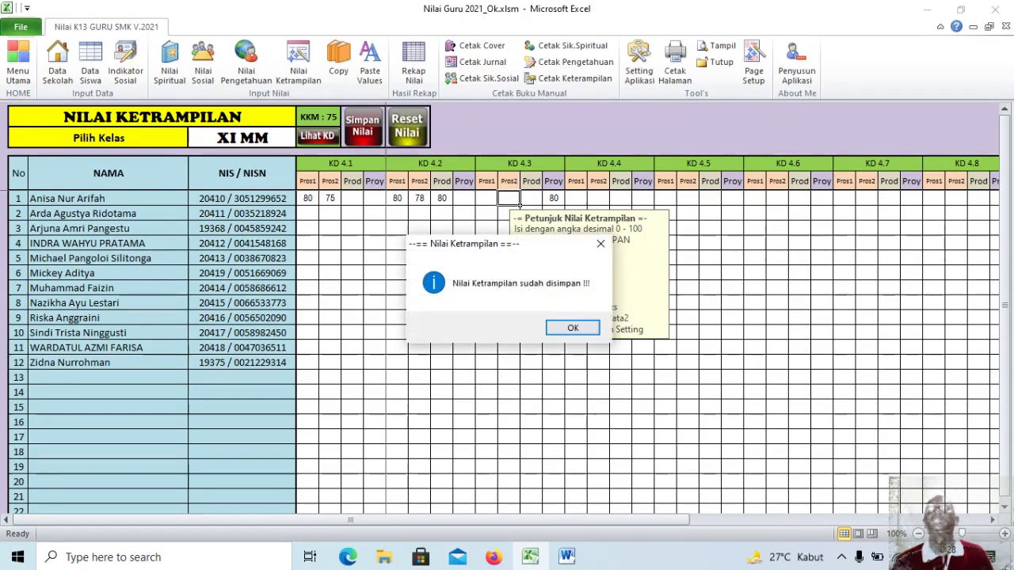
click(571, 327)
Step: Enter 80 as the first student's KD 4.4 Prod score and 80 as the KD 4.5 Pros2 score, and save the skills scores
click(621, 198)
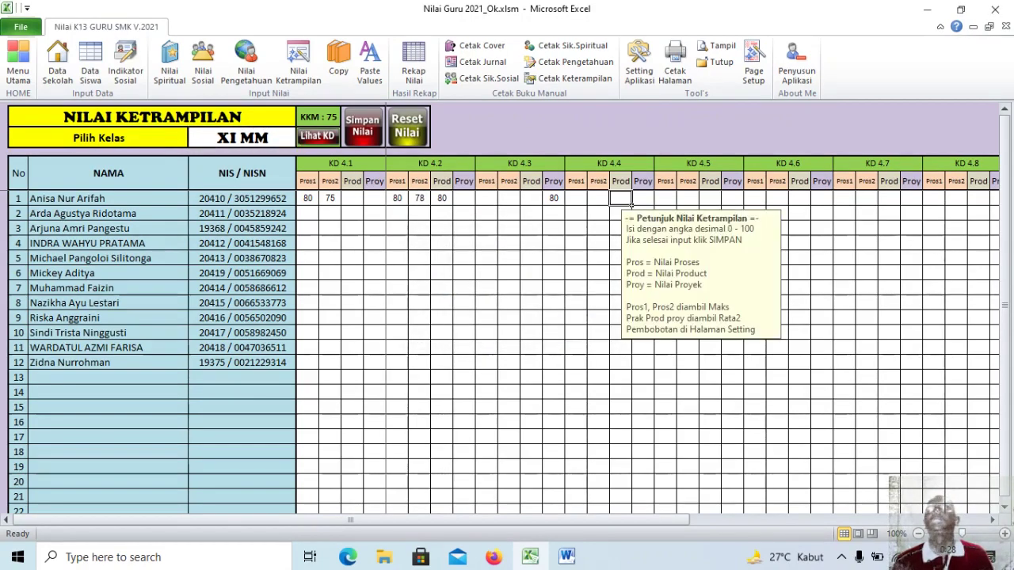
text(80)
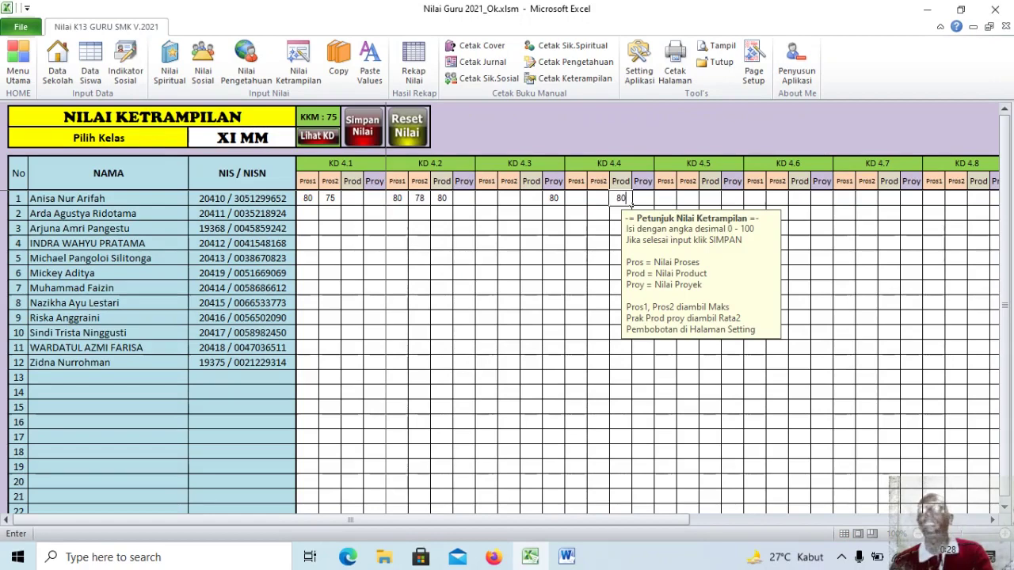
key(Return)
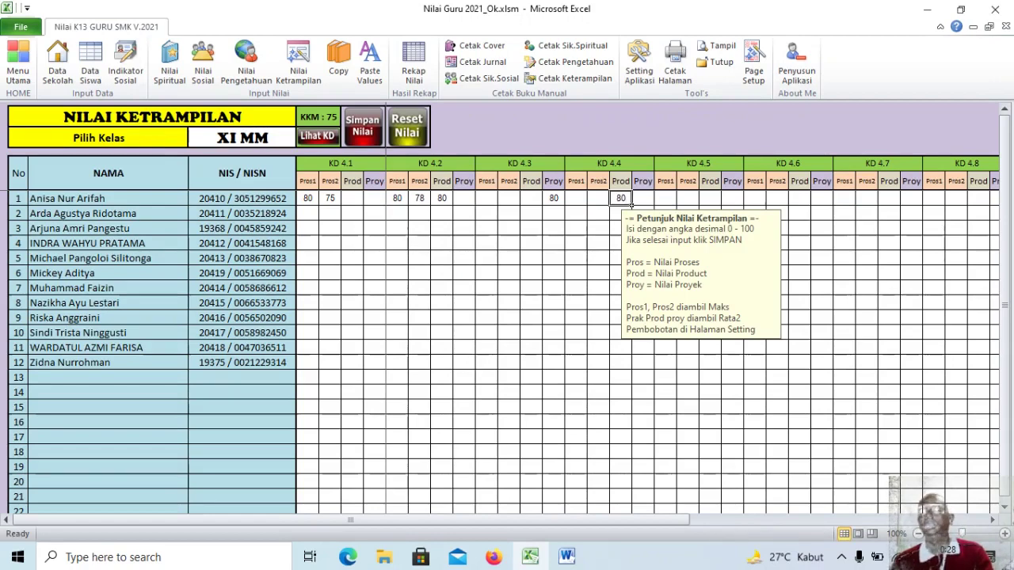
click(732, 198)
click(687, 198)
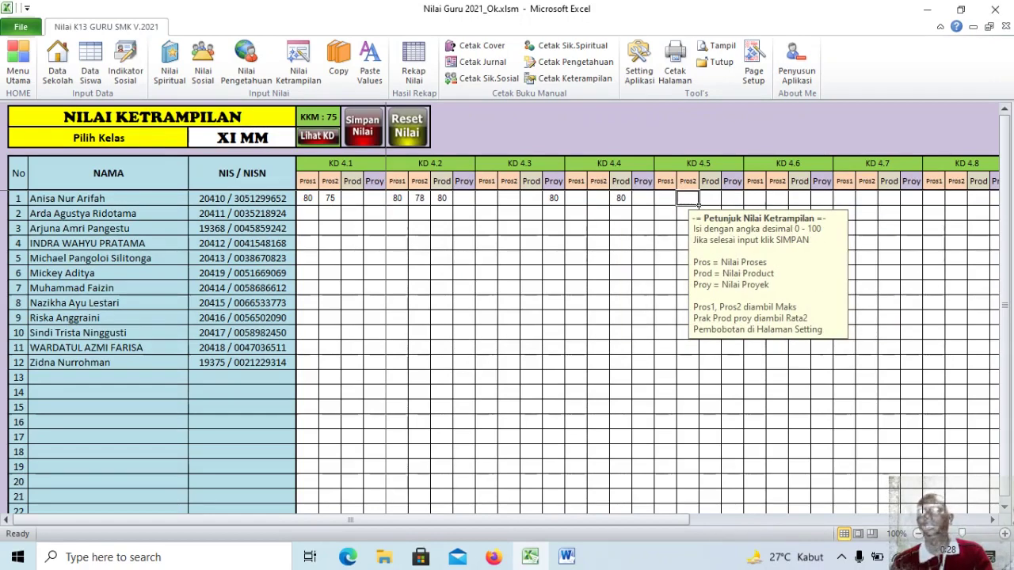
text(80)
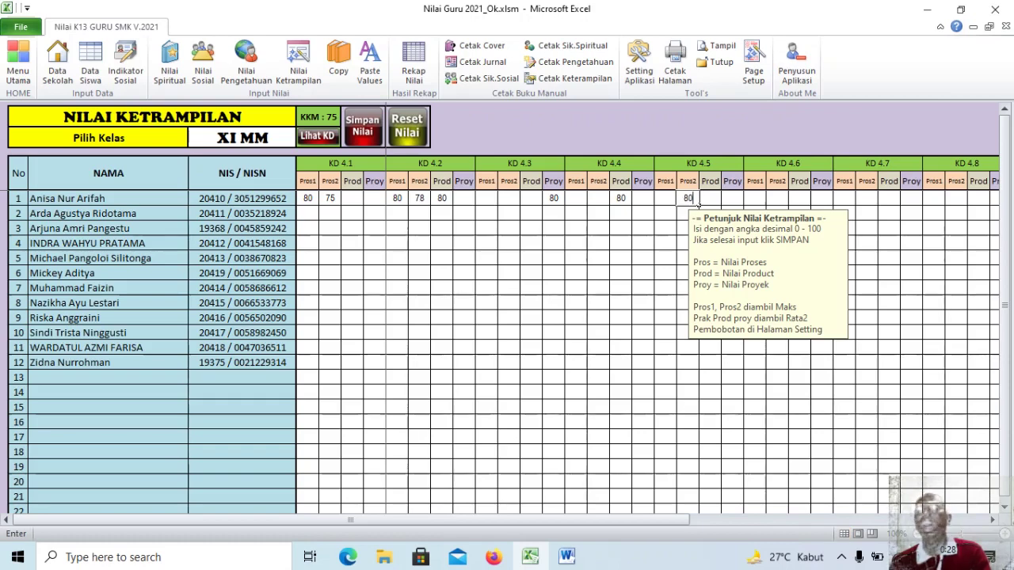
key(Return)
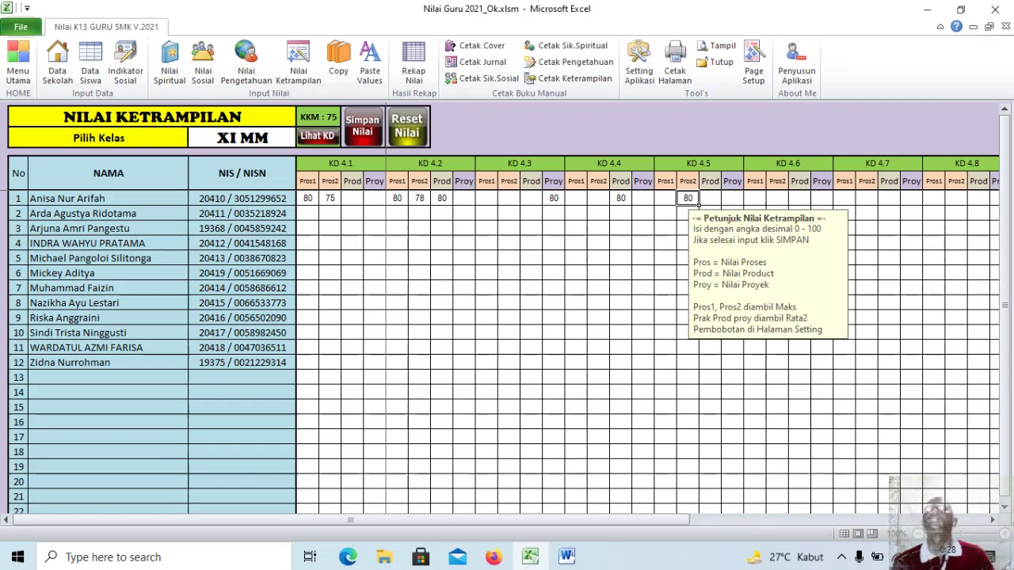
click(573, 327)
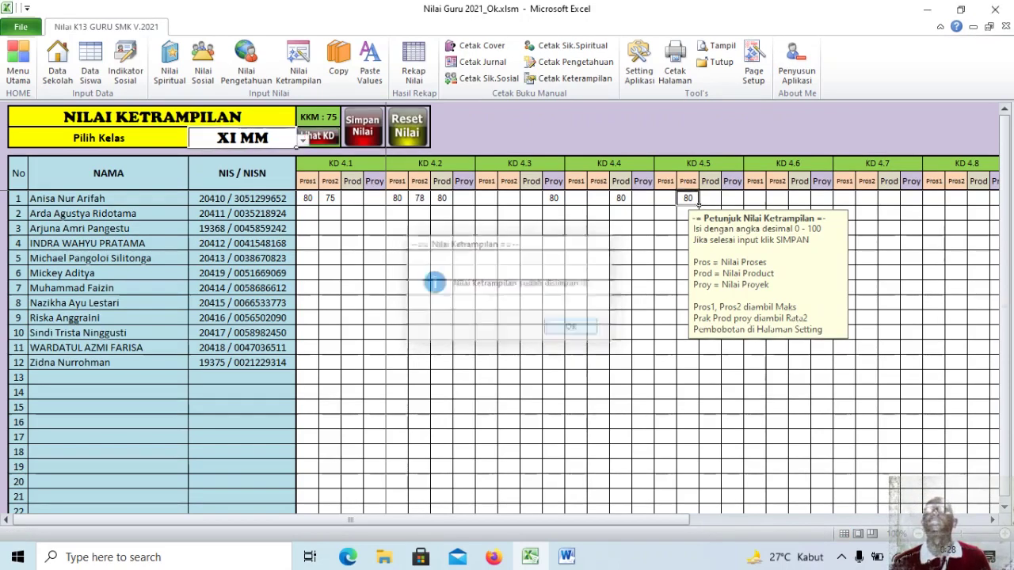
Step: Display the score recap for class XI MM
click(413, 64)
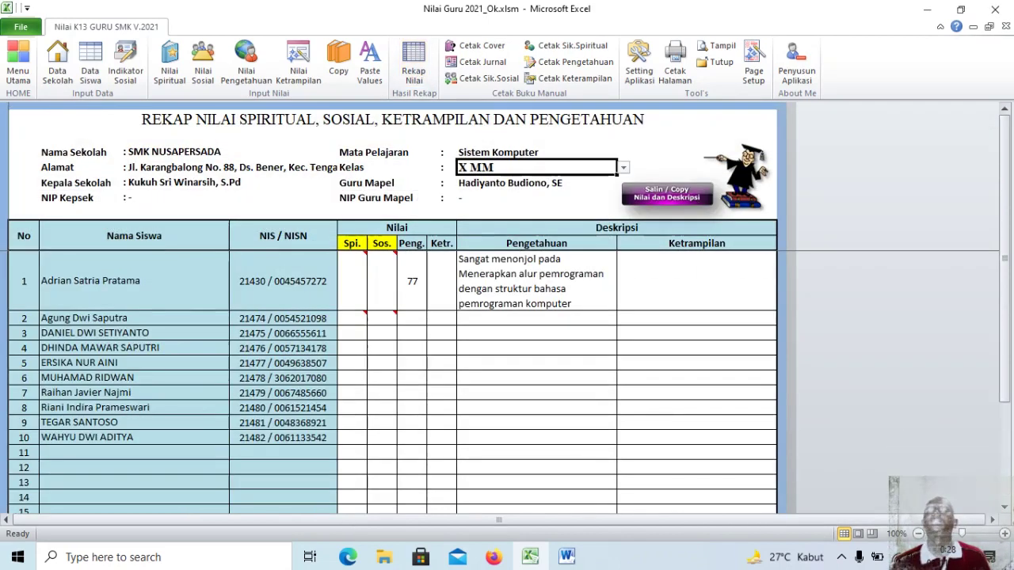
click(623, 168)
key(Down)
key(Return)
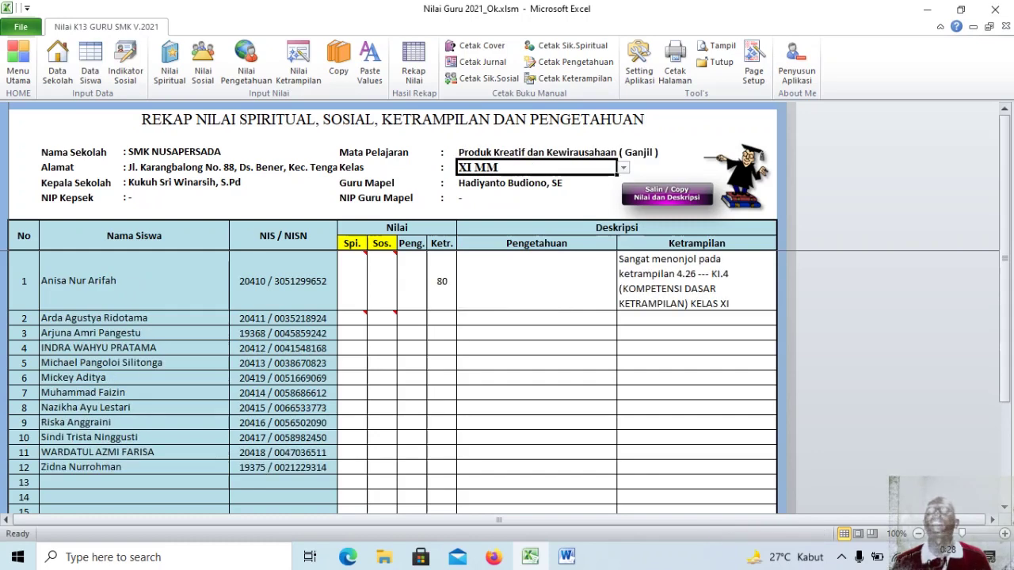
Step: Switch the recap back to class X MM and examine the first student's spiritual, social, knowledge and skills scores
key(alt+Down)
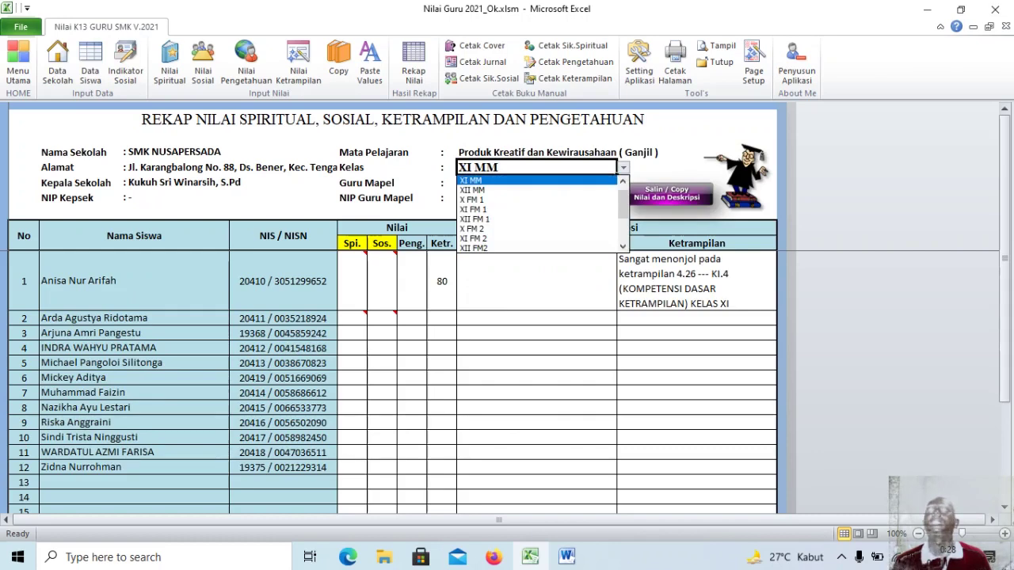
key(Down)
key(Down)
key(Up)
key(Up)
key(Up)
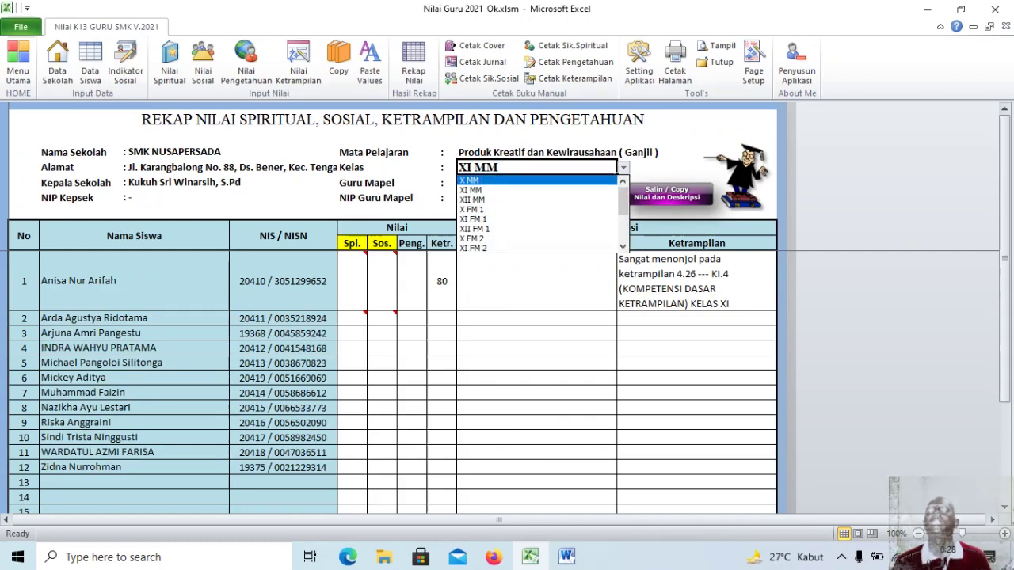
key(Return)
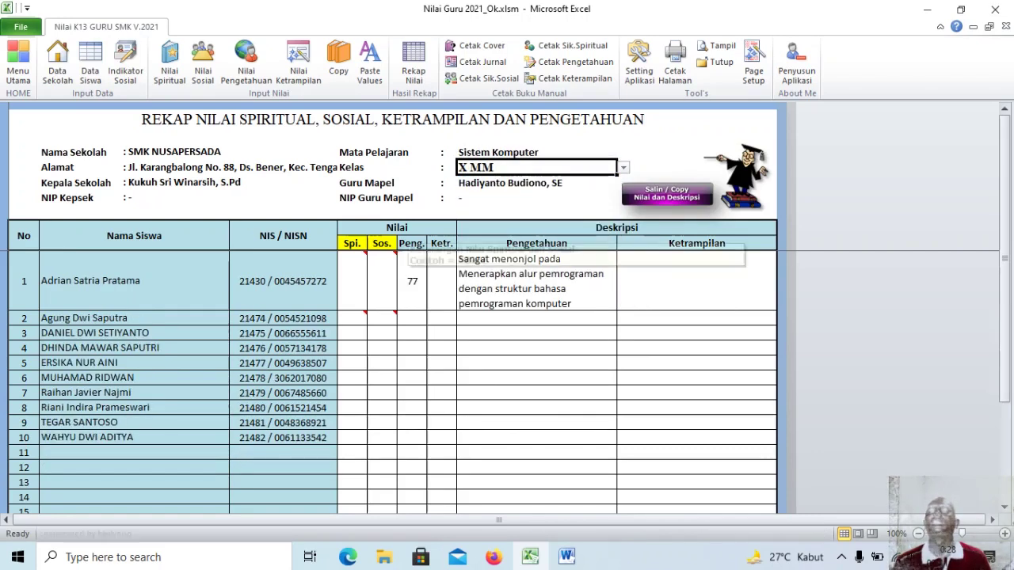
click(365, 252)
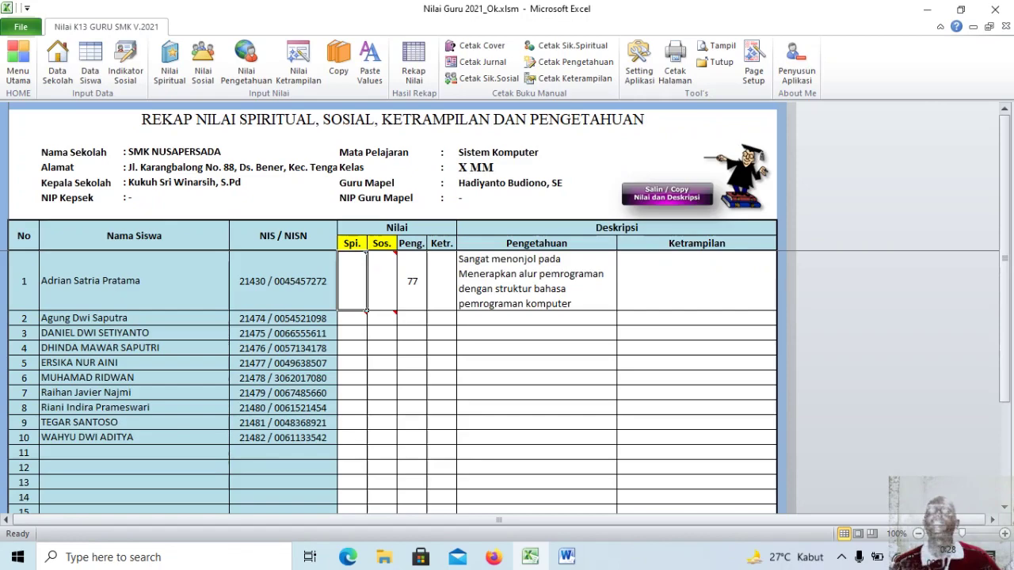
drag(352, 280, 441, 280)
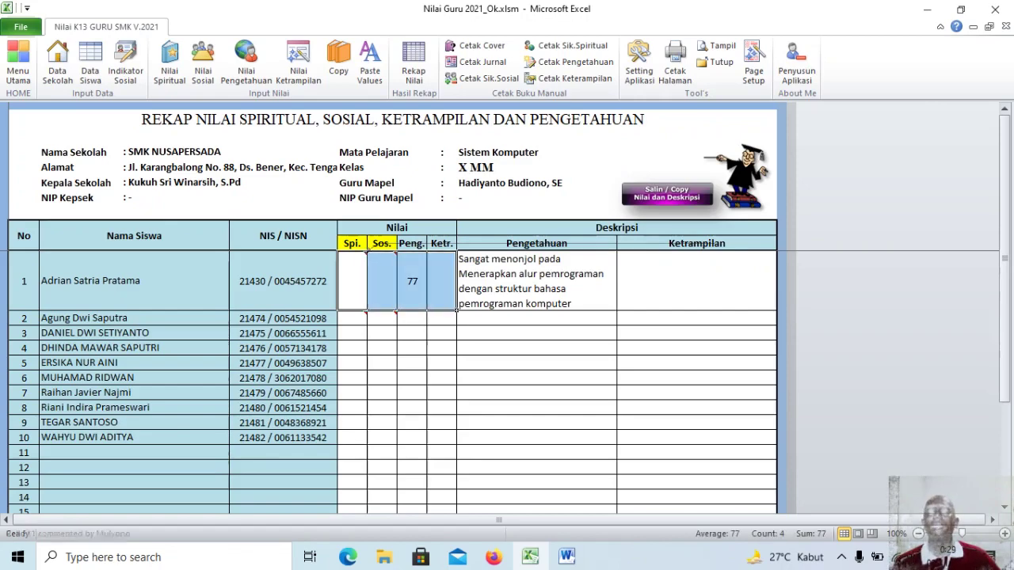
Step: On the spiritual scores sheet, copy the first student's four 4 scores from the fourth indicator to "mensyukuri kemampuan manusia dalam mengendalikan diri"
click(169, 67)
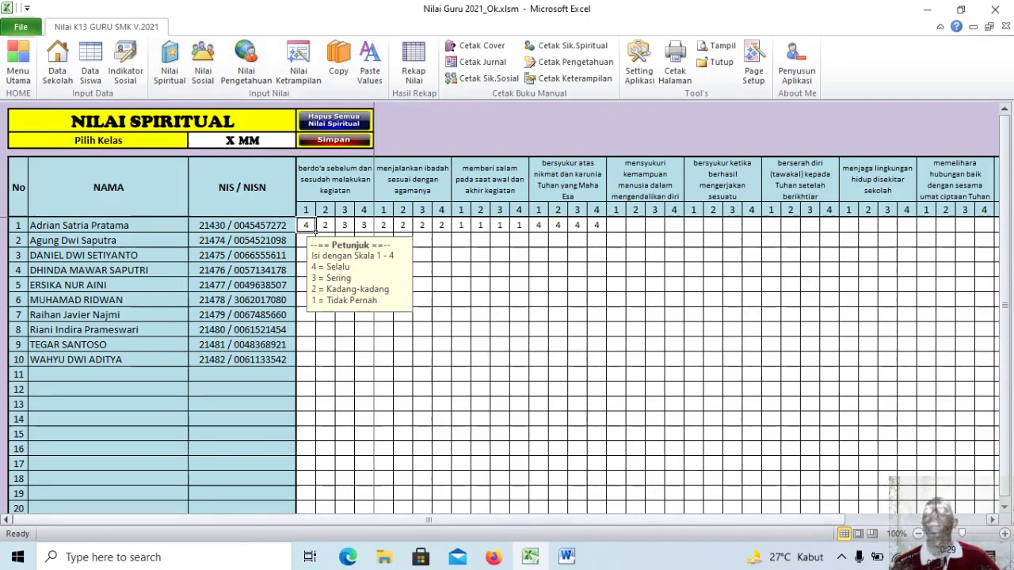
mouse_move(428, 520)
mouse_down()
mouse_move(519, 520)
mouse_move(429, 521)
mouse_up()
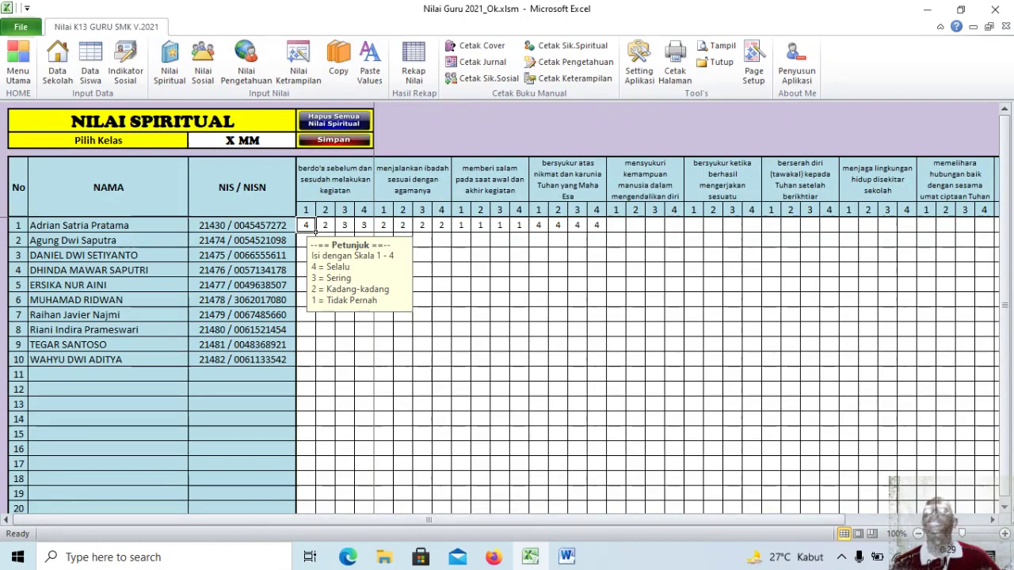
drag(538, 226, 604, 229)
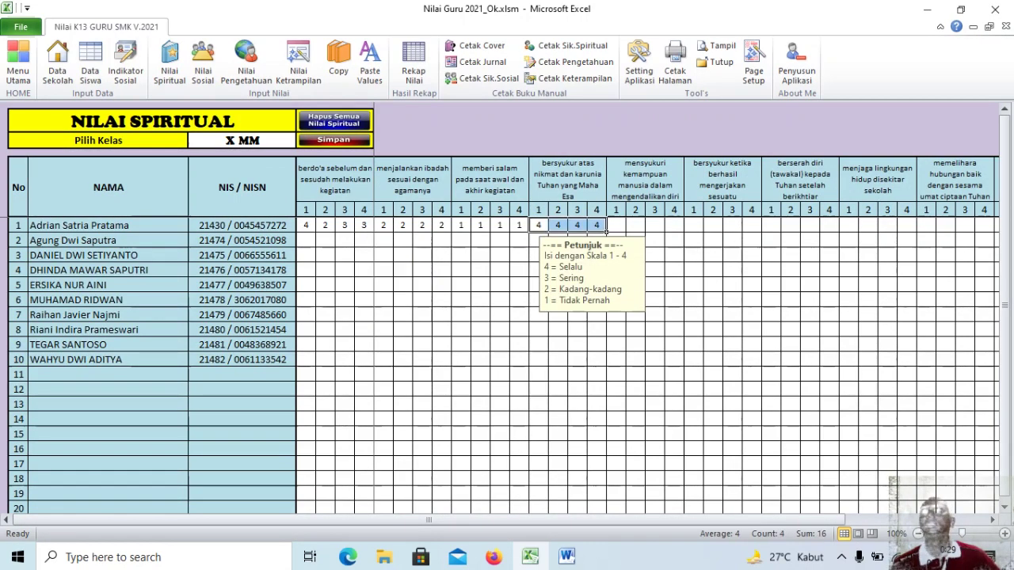
key(ctrl+c)
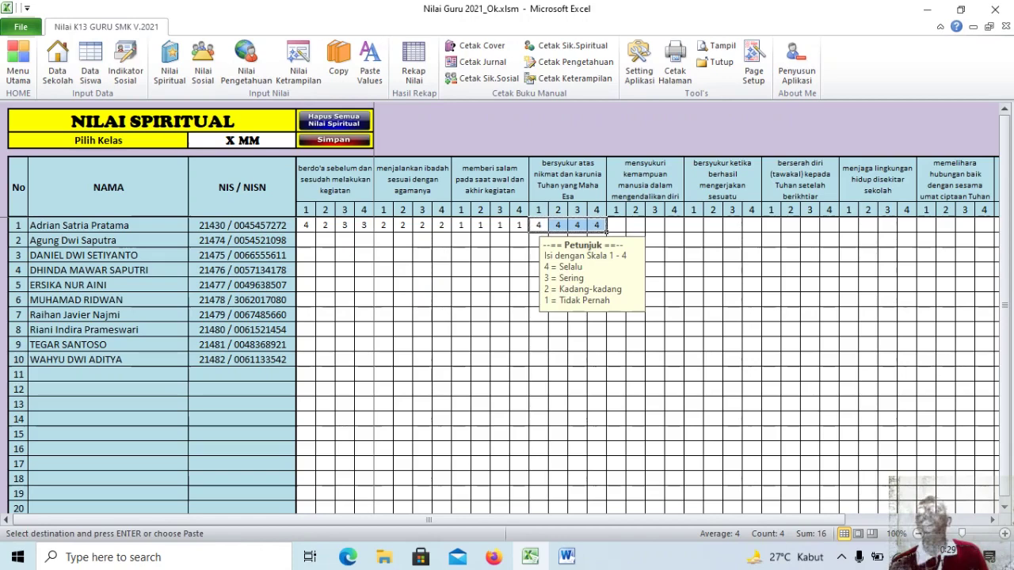
click(621, 228)
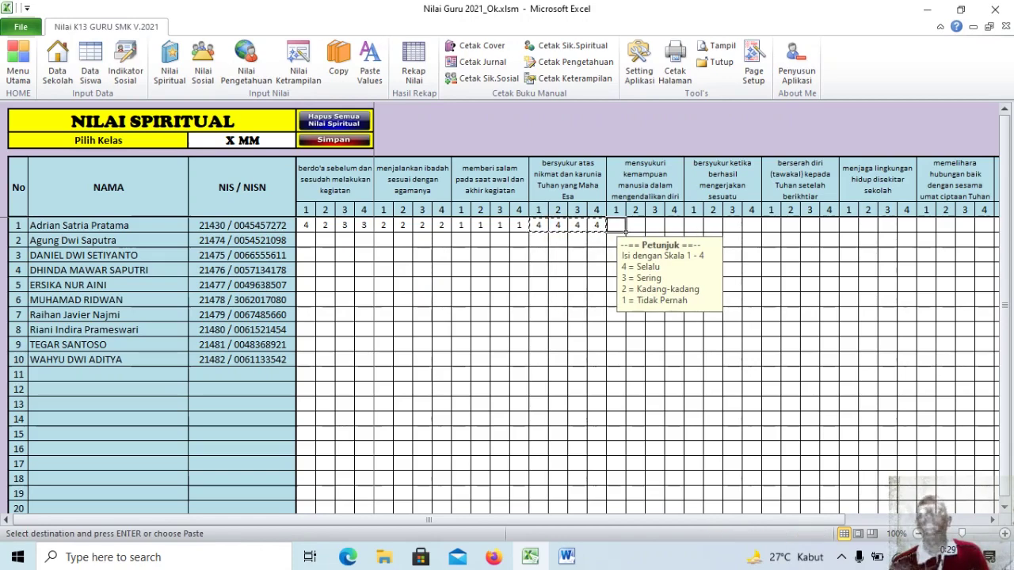
key(Return)
Step: Copy the first student's four 4 scores across the next four spiritual indicators, through "memelihara hubungan baik dengan sesama umat ciptaan Tuhan"
click(699, 229)
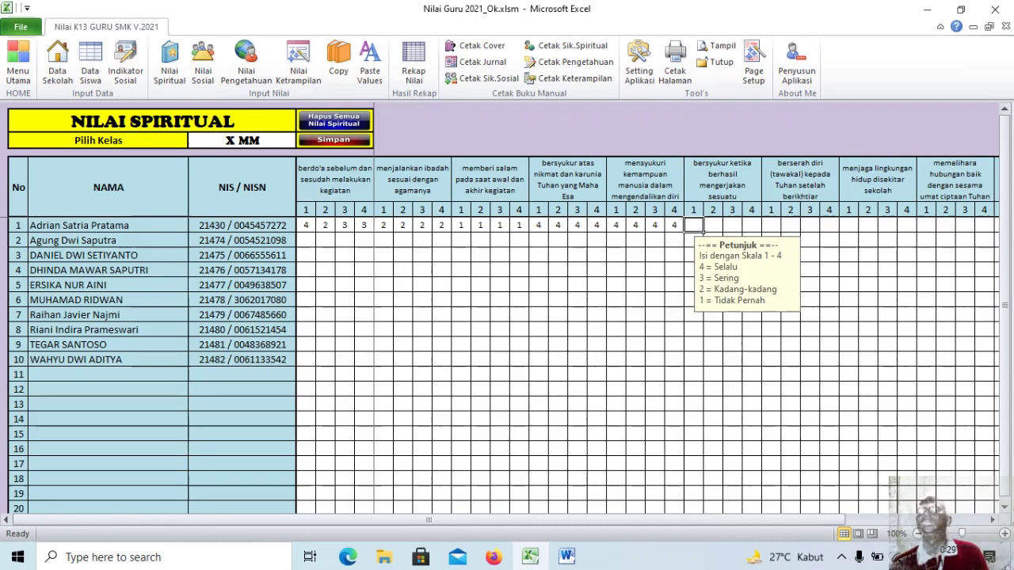
drag(616, 225, 674, 225)
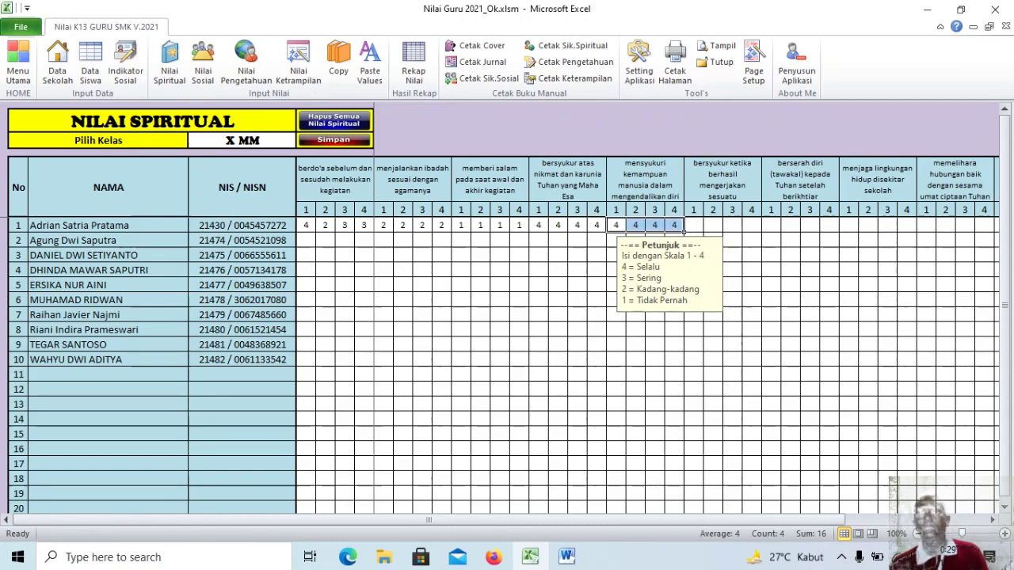
key(ctrl+c)
drag(694, 225, 995, 230)
key(Return)
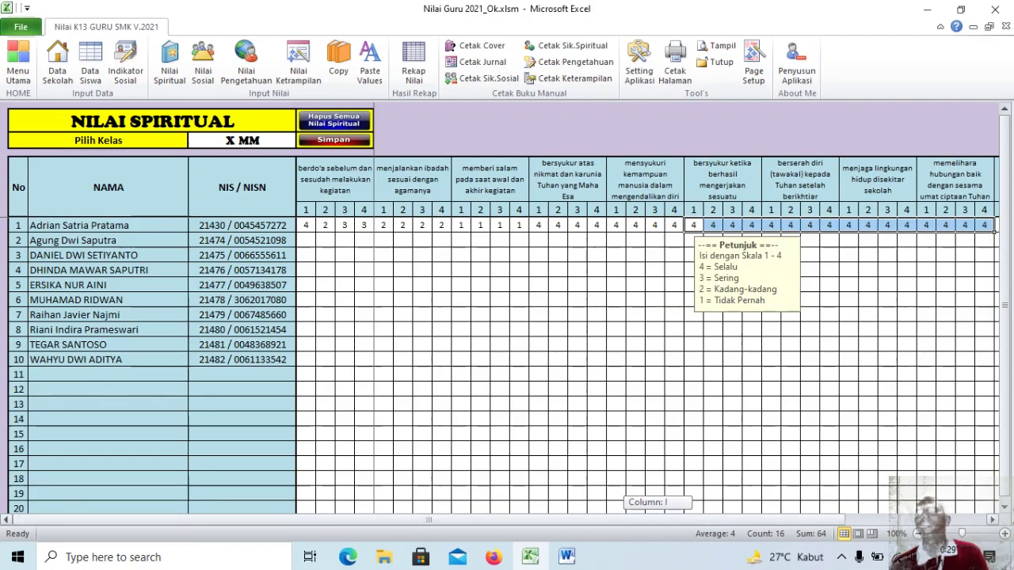
Step: Fill the first student's last two spiritual indicators with copied scores of 4, and save the spiritual scores
scroll(648, 360, right, 5)
drag(635, 224, 781, 226)
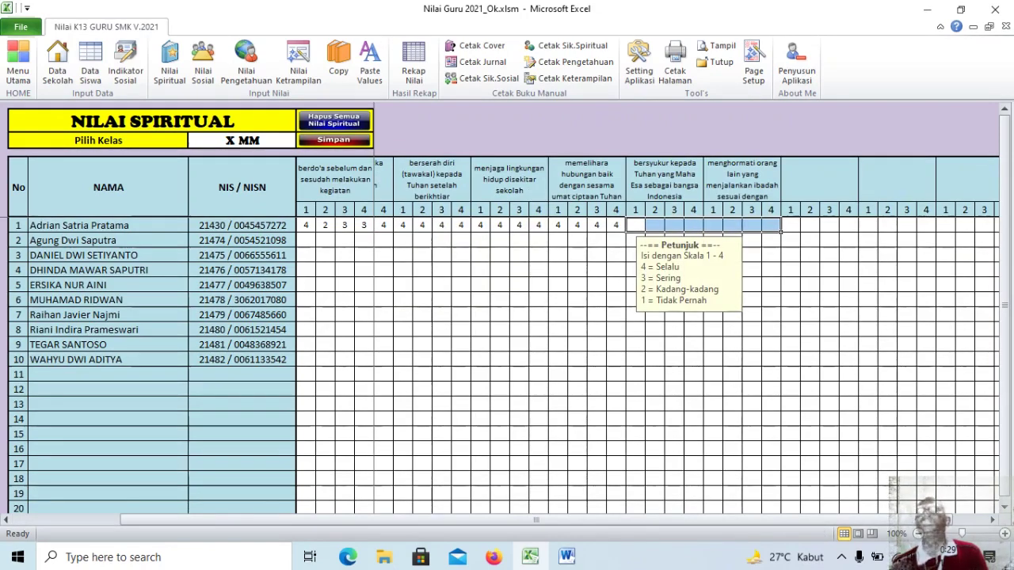
drag(558, 225, 762, 229)
key(ctrl+c)
key(Return)
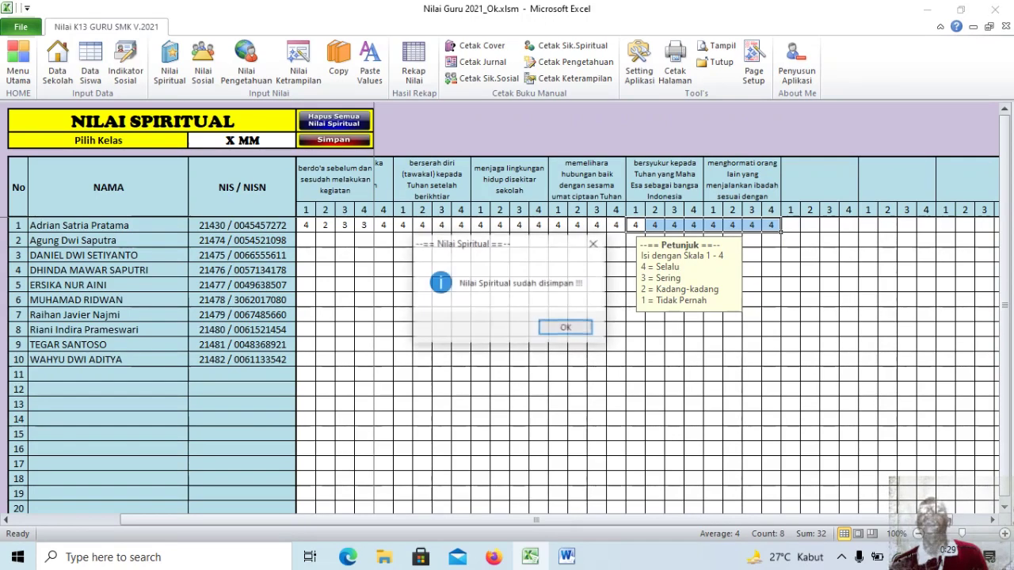
click(566, 327)
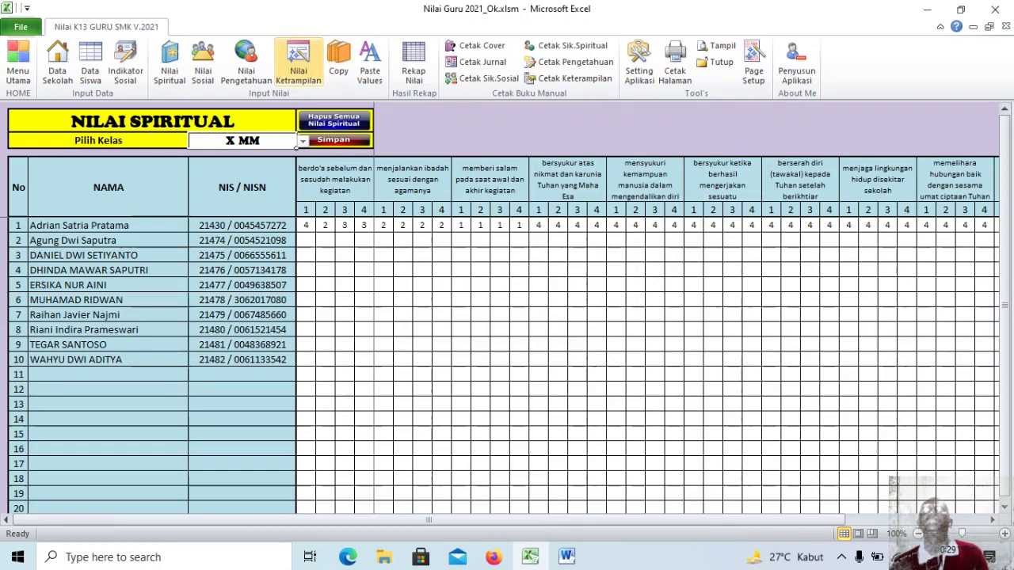
Step: Display the class X MM score recap and examine the first student's spiritual result
click(413, 63)
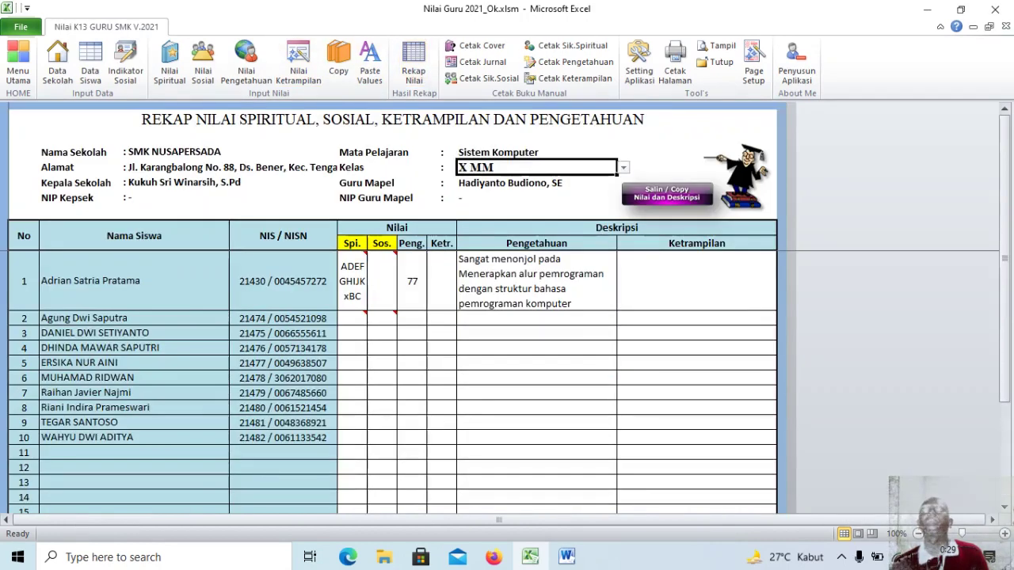
click(356, 273)
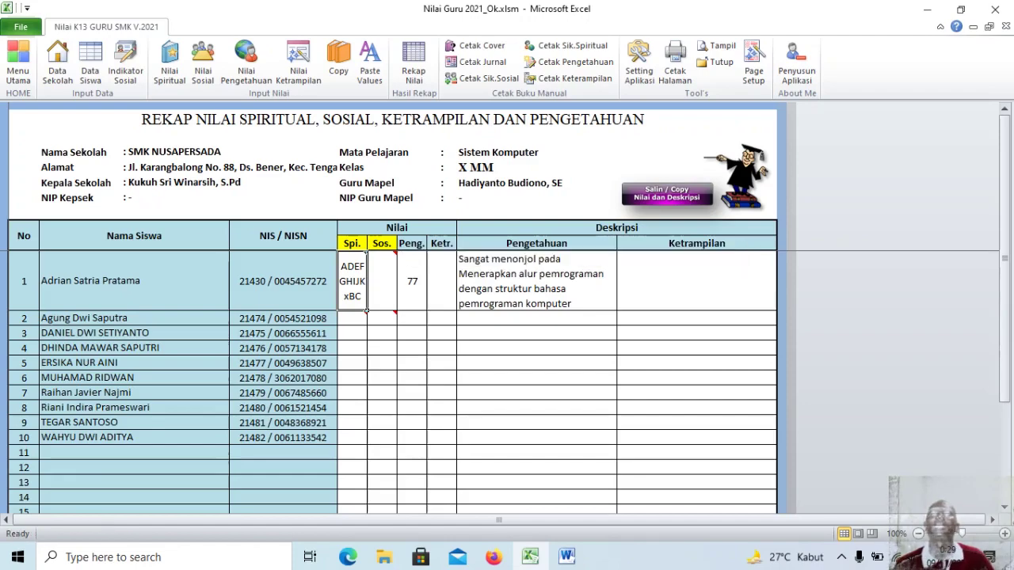
Step: On the XII MM social scores sheet, copy the first student's "datang tepat waktu" scores of 4 to the other two disiplin indicators, and save
click(203, 64)
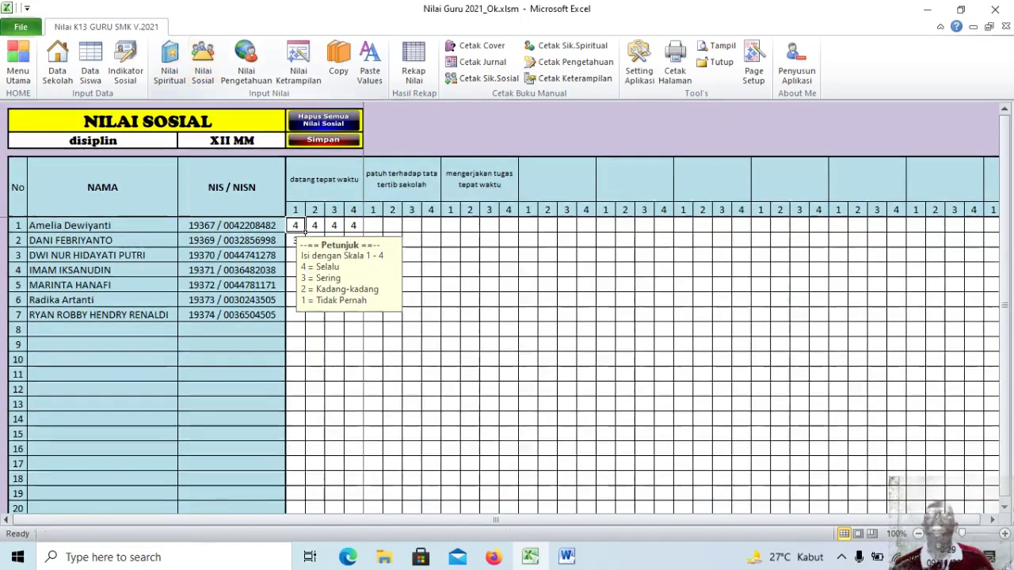
drag(304, 232, 363, 230)
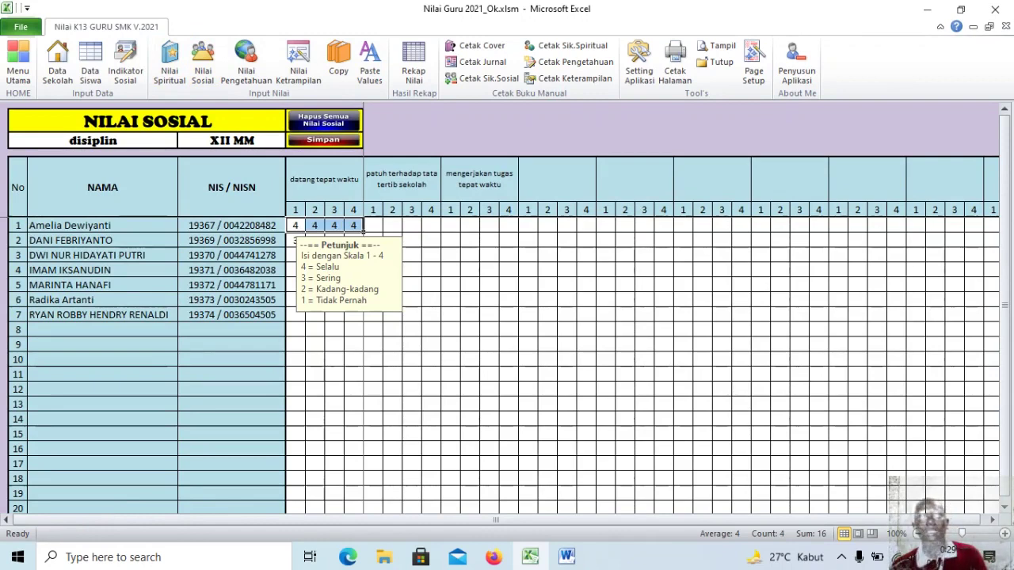
key(ctrl+c)
drag(374, 226, 511, 227)
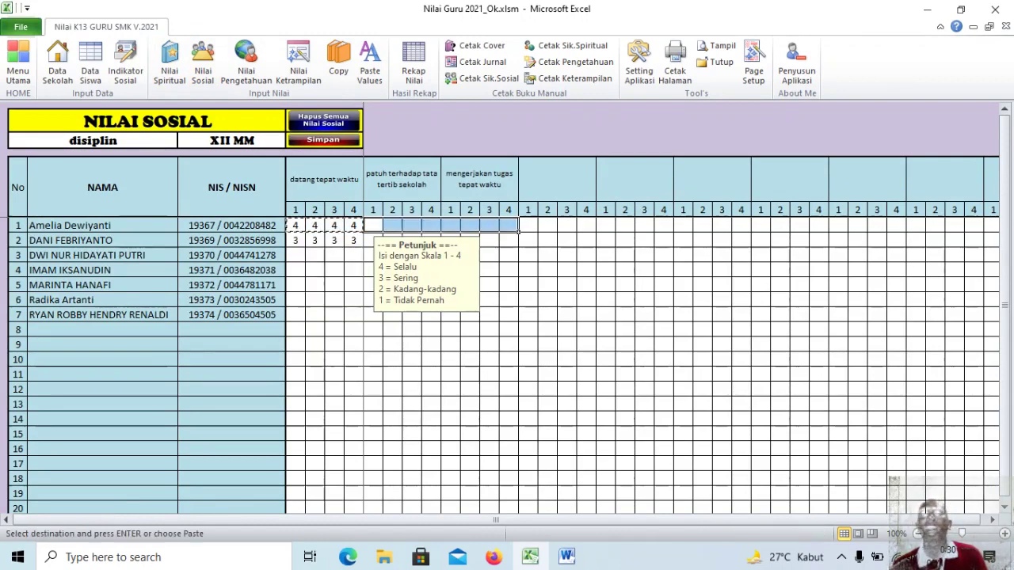
key(ctrl+v)
key(Escape)
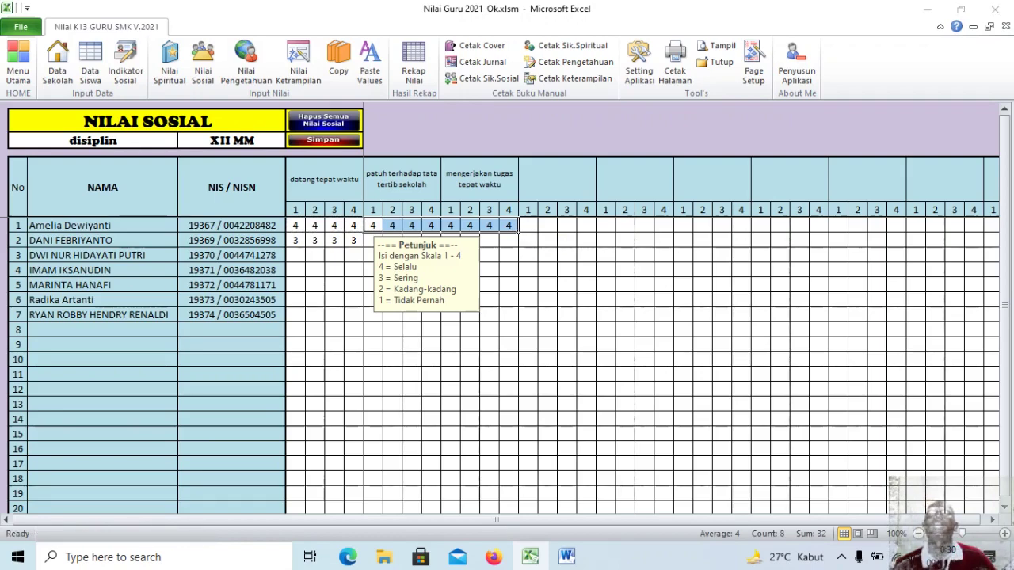
click(323, 140)
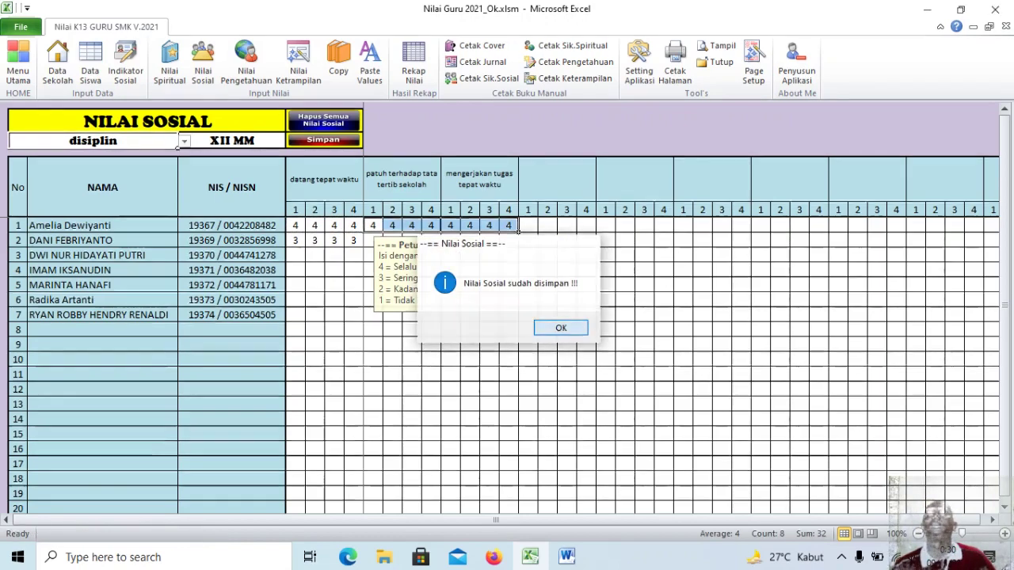
click(561, 328)
Step: Return to the class X MM score recap and check the first student's social and spiritual results
click(413, 64)
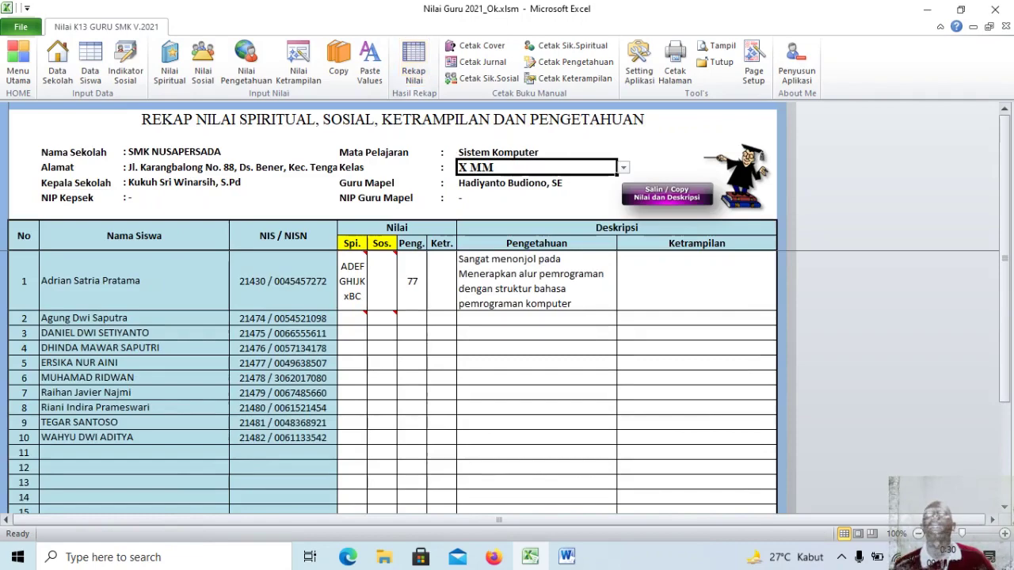
click(382, 281)
click(352, 281)
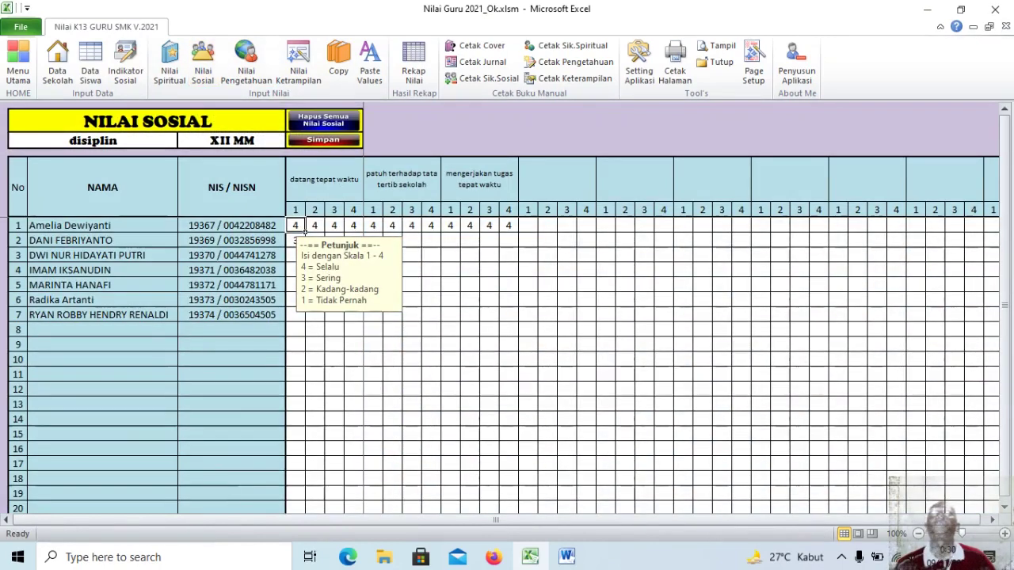
Step: Back on the social scores sheet, switch the disiplin scores to class X MM
click(515, 229)
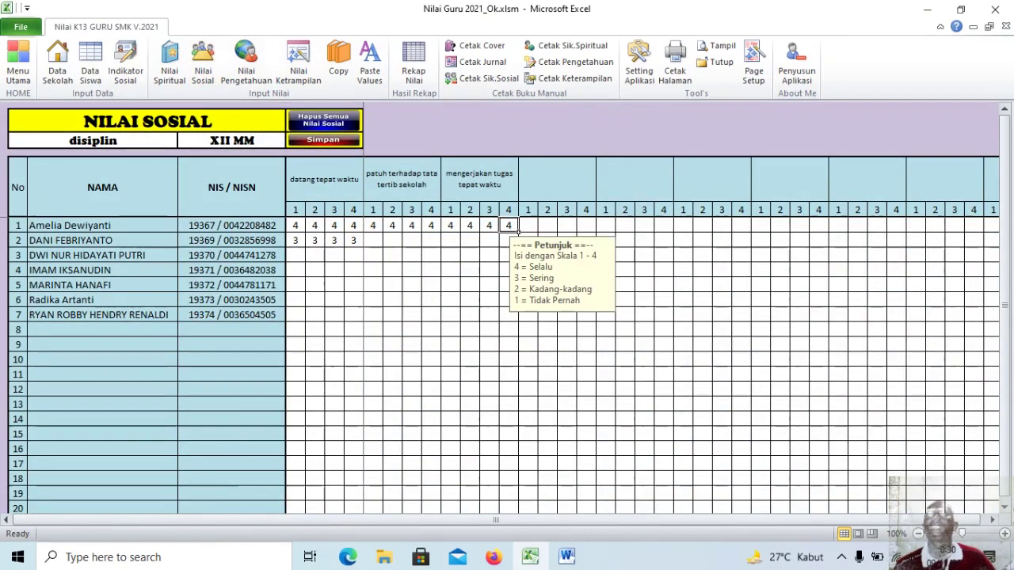
click(469, 227)
click(450, 227)
click(396, 228)
key(ctrl+End)
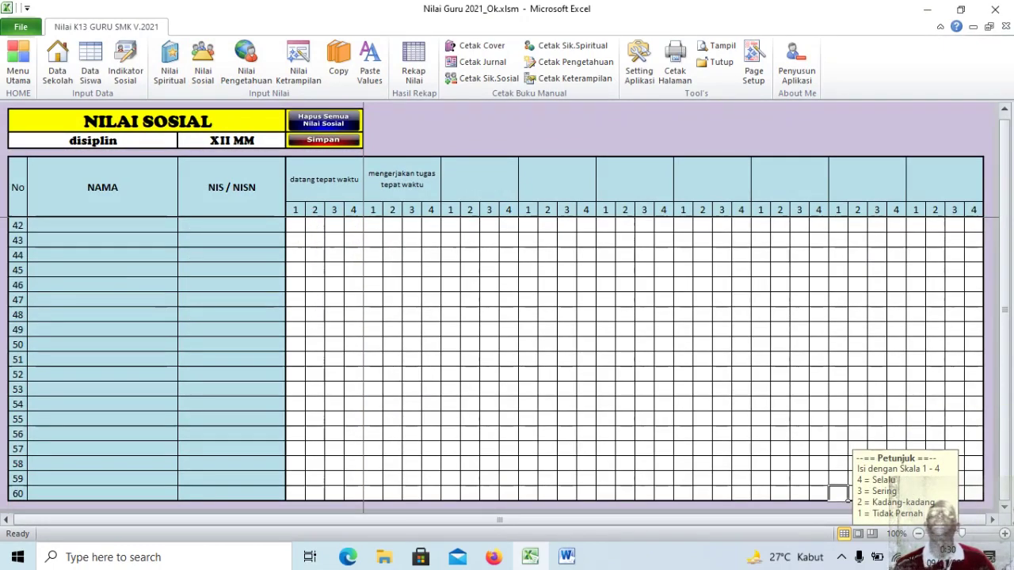
click(232, 140)
key(alt+Down)
key(Down)
key(Down)
key(Up)
key(Up)
key(Up)
key(Up)
key(Return)
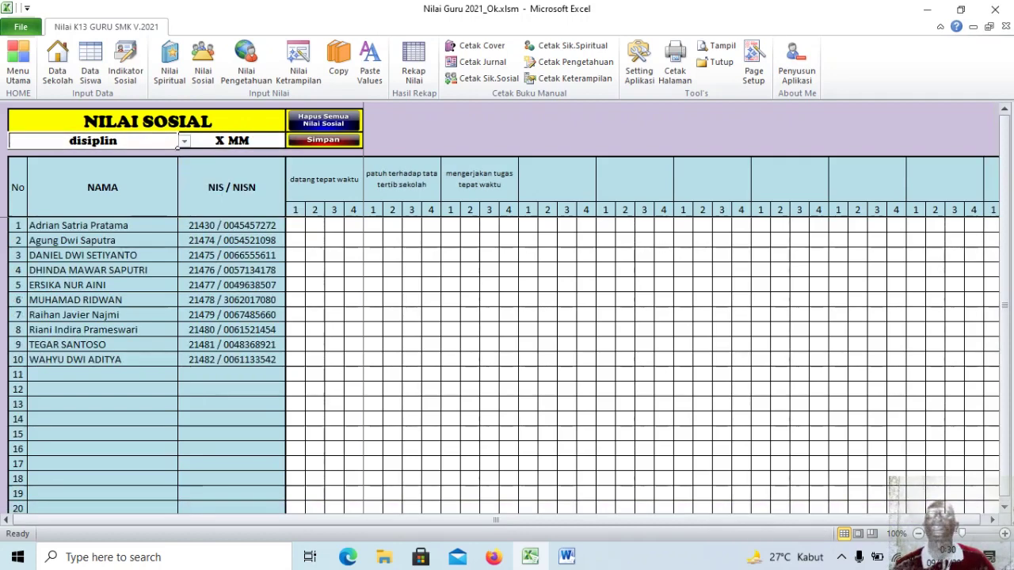
Step: Enter 4 for the first student in all four "datang tepat waktu" columns
click(301, 227)
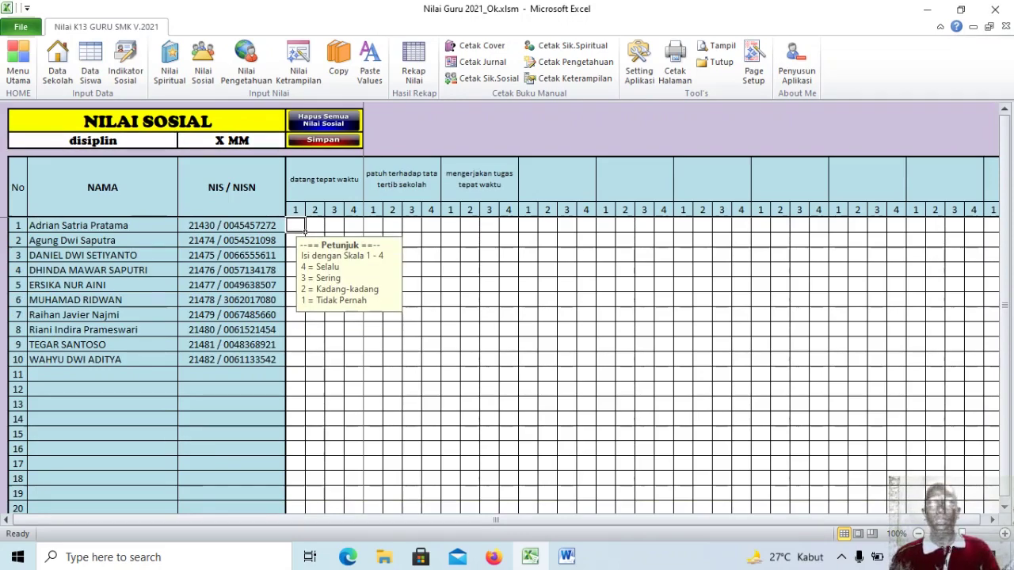
text(4)
click(324, 230)
text(4)
click(343, 231)
text(4)
click(353, 229)
text(4)
Step: Enter 3 for the first student in columns 2, 3 and 4 of "patuh terhadap tata tertib sekolah"
click(372, 229)
click(392, 229)
text(3)
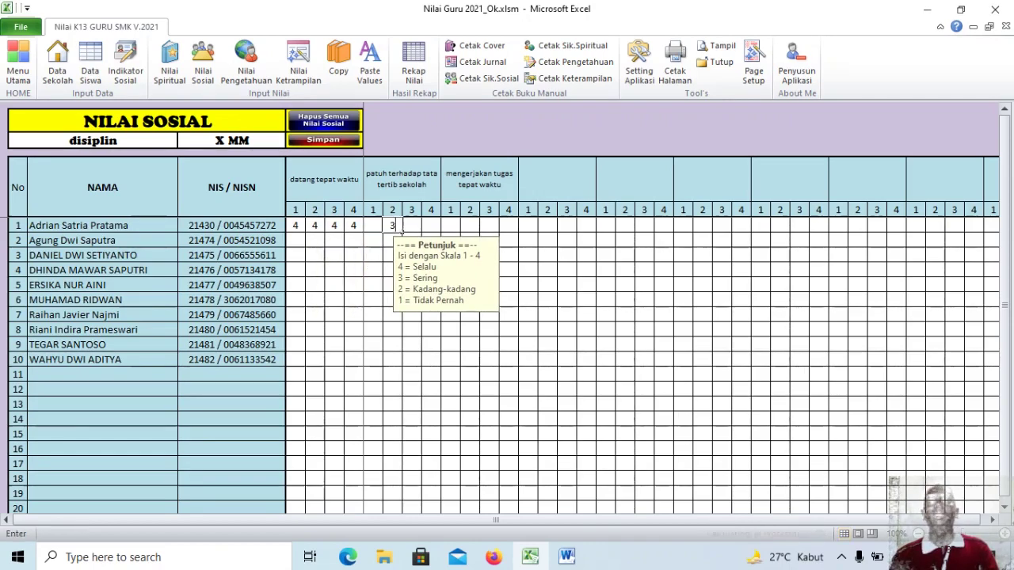
click(417, 229)
text(3)
click(431, 229)
text(3)
Step: Enter 3 for the first student in all four "mengerjakan tugas tepat waktu" columns
click(455, 229)
text(3)
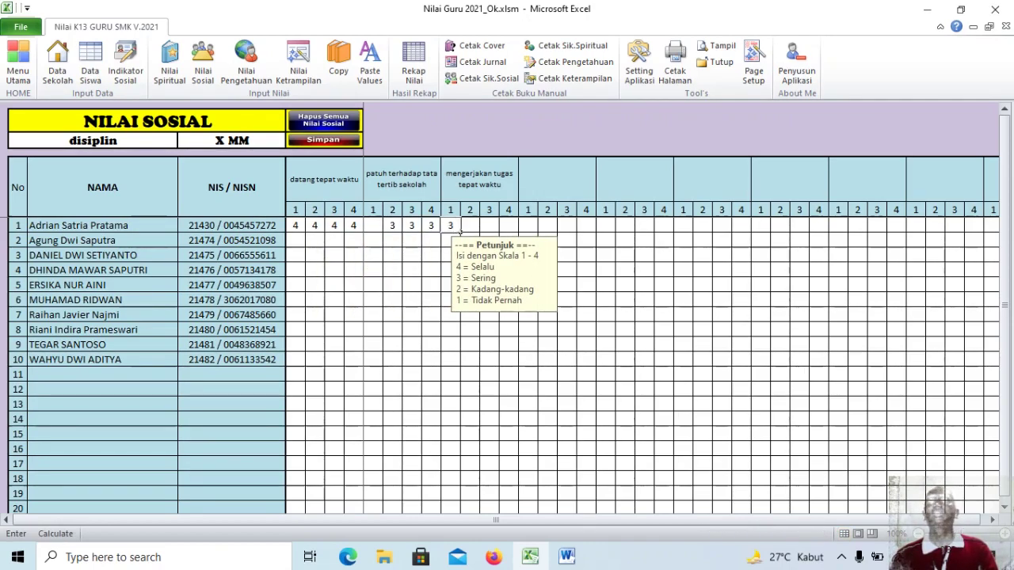
click(470, 229)
text(3)
click(488, 229)
text(3)
click(509, 228)
click(528, 229)
Step: Save the social scores and display the class X MM score recap
click(324, 139)
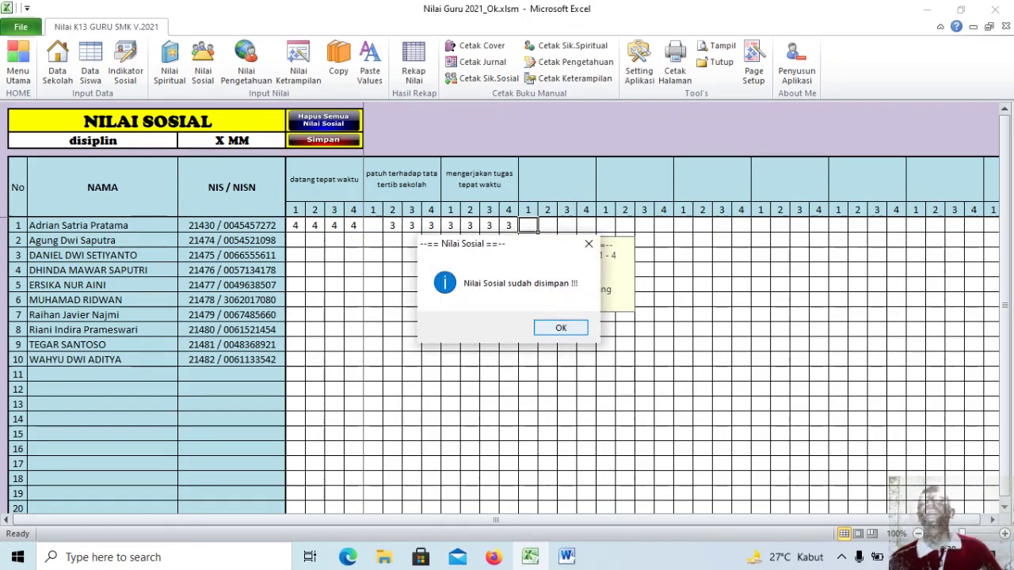
click(561, 328)
click(414, 64)
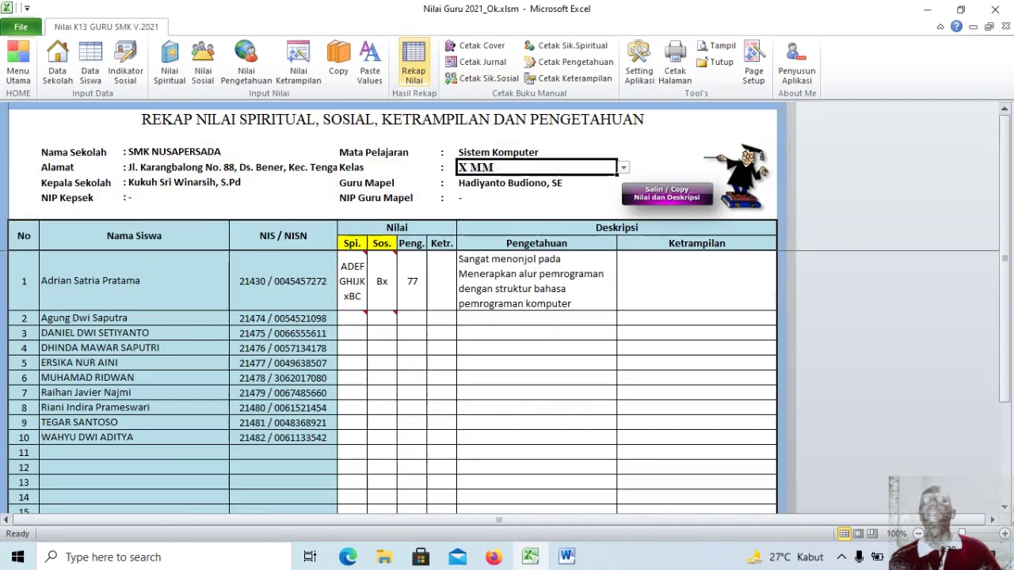
Step: Open the skills score sheet (Nilai Ketrampilan) and set its class to X MM
mouse_move(382, 243)
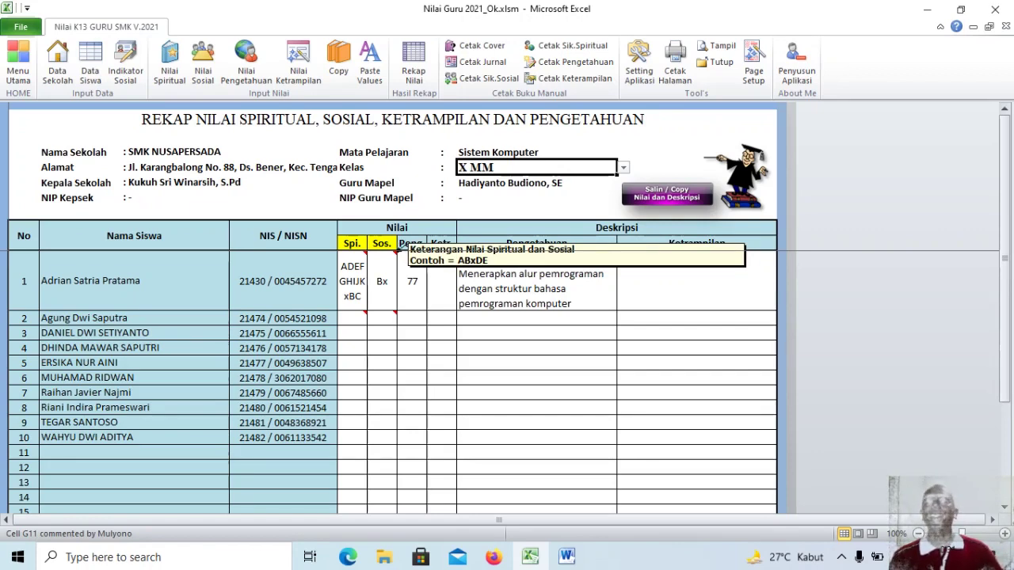
click(697, 280)
click(298, 63)
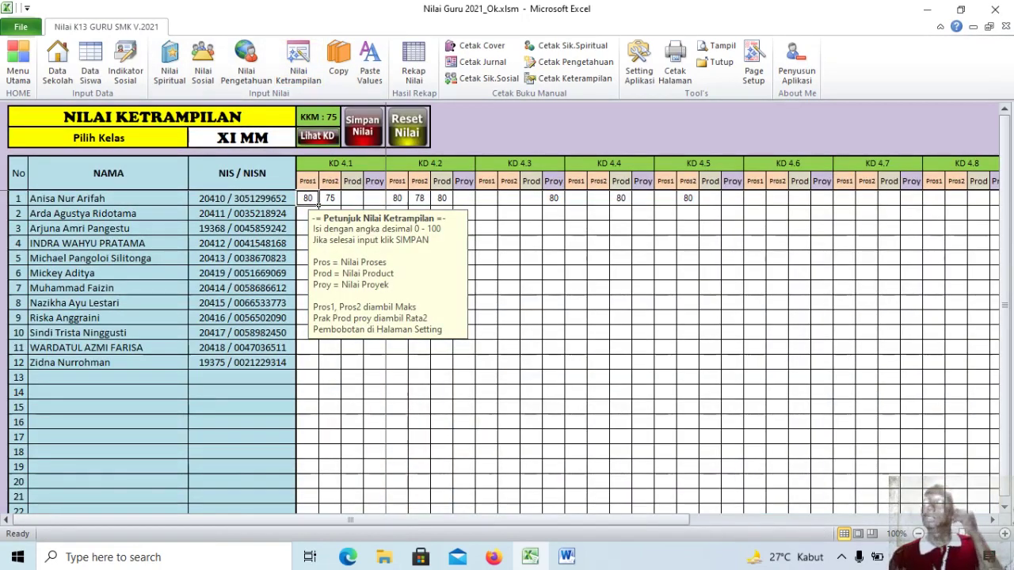
scroll(645, 317, right, 3)
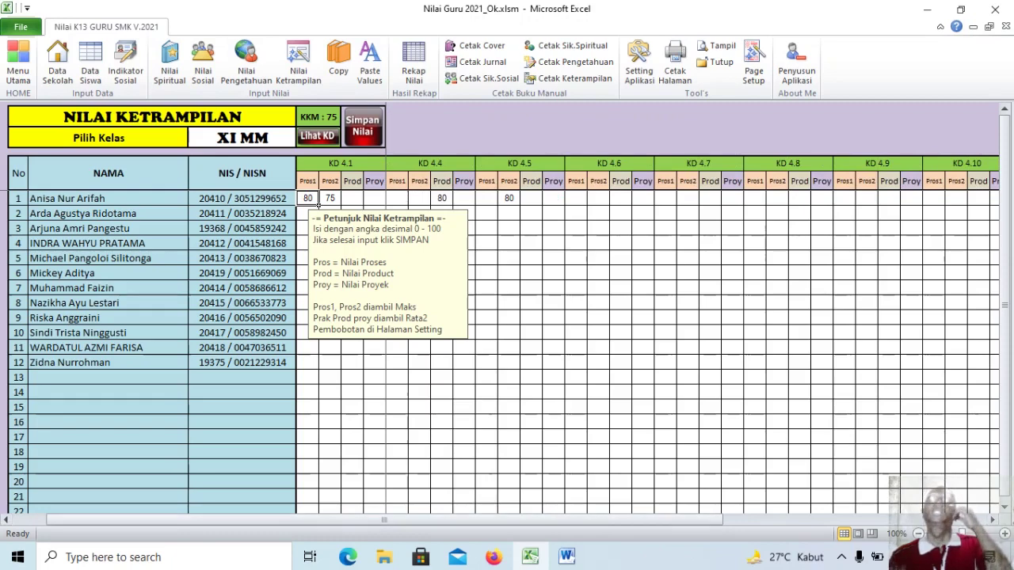
click(270, 138)
click(302, 140)
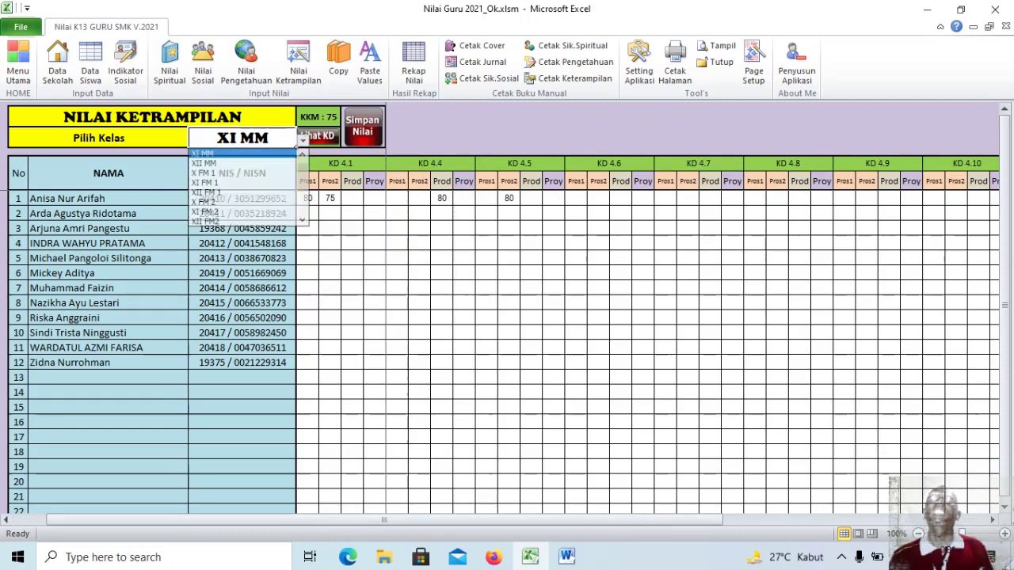
key(Up)
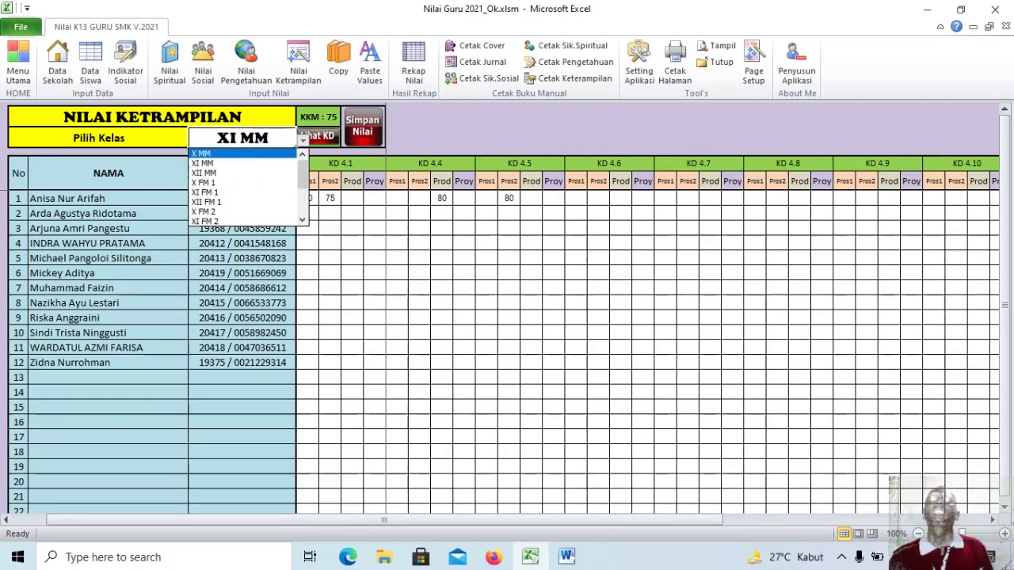
key(Return)
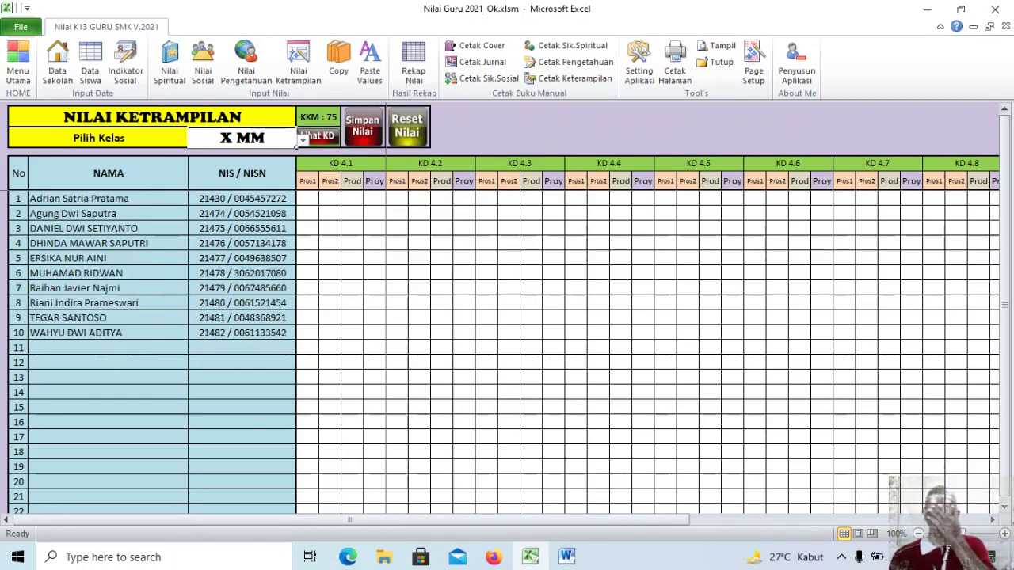
Step: Enter the first student's KD 4.1 skills scores: 80 for Pros1 and 70 for Pros2
text(80)
key(Tab)
text(70)
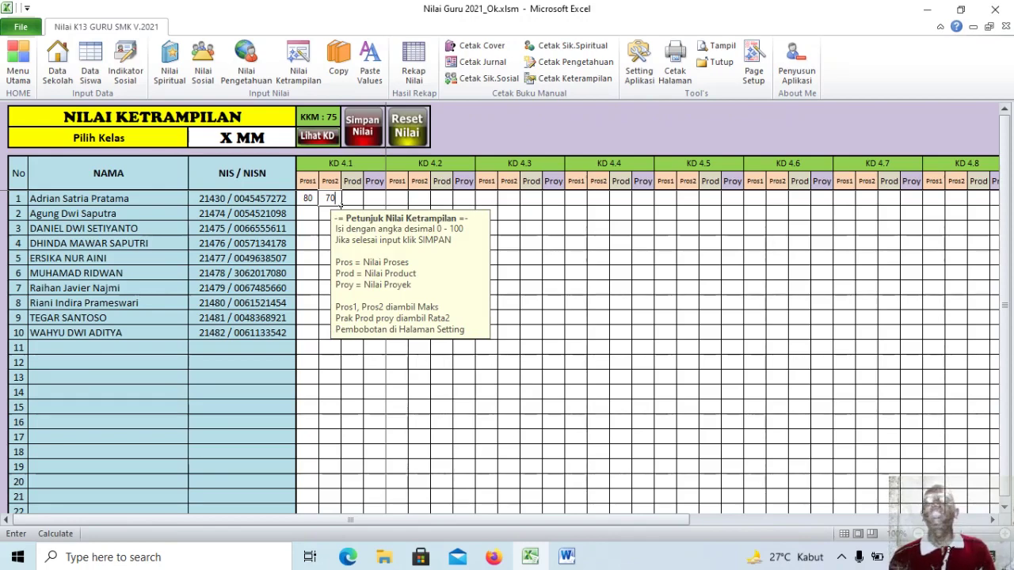
Step: Enter the first student's KD 4.2 skills scores: 80 for Prod and 90 for Proy
key(Right)
key(Right)
key(Right)
key(Right)
key(Right)
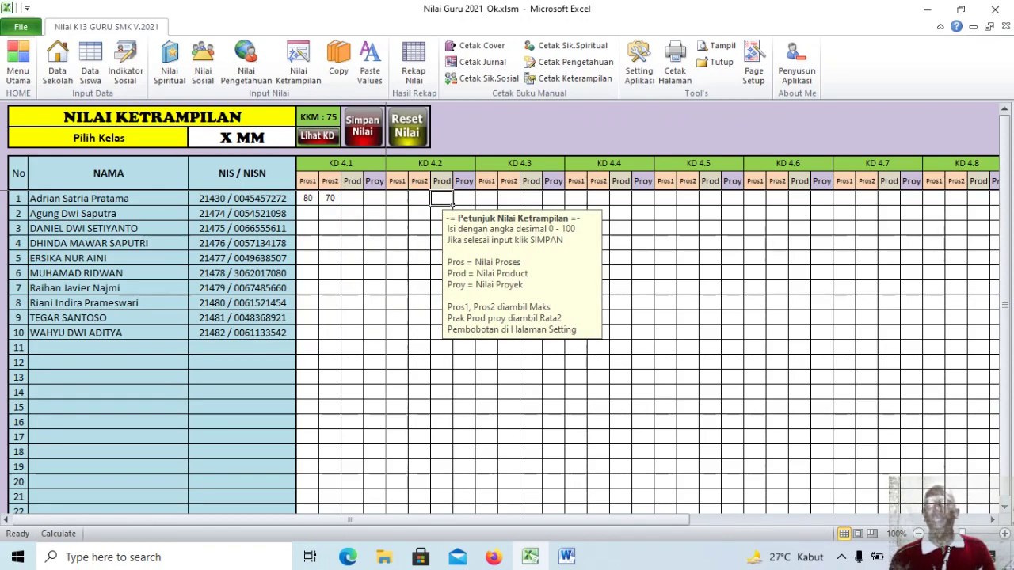
text(80)
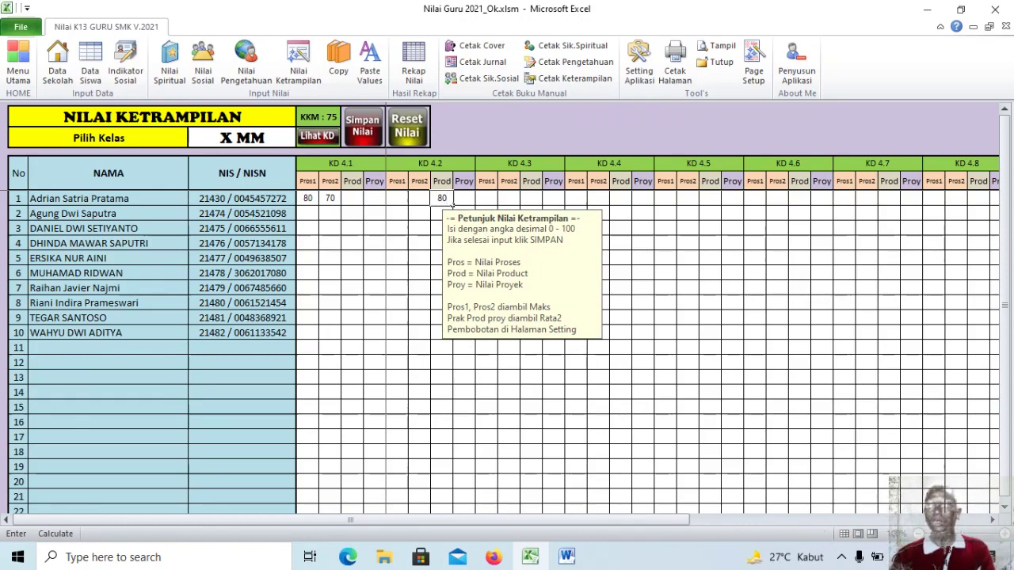
key(Right)
text(90)
Step: Enter 80 for the first student's KD 4.3 Prod score and 75 for the KD 4.4 Pros1 score
key(Right)
key(Right)
key(Right)
text(80)
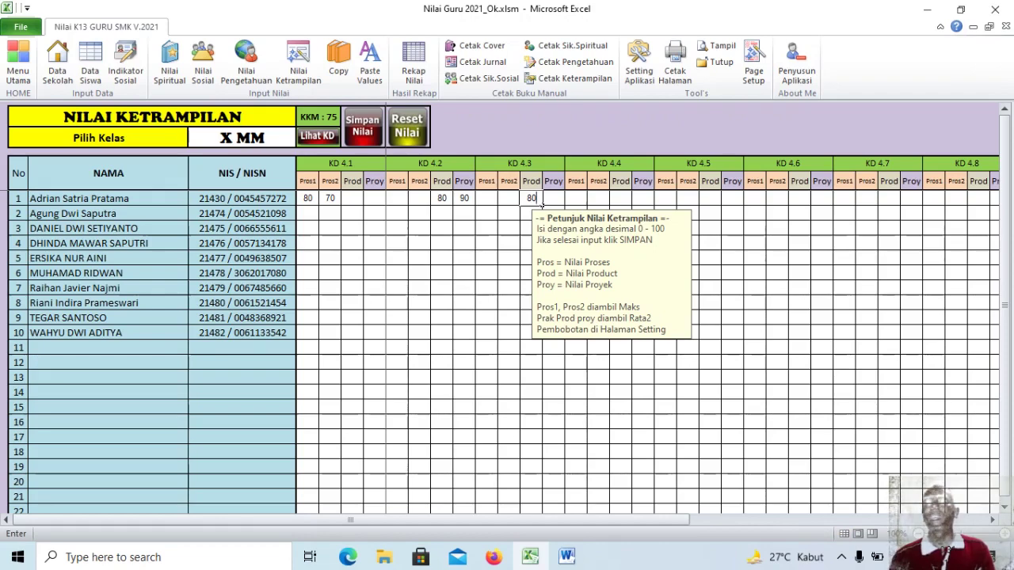
key(Right)
key(Right)
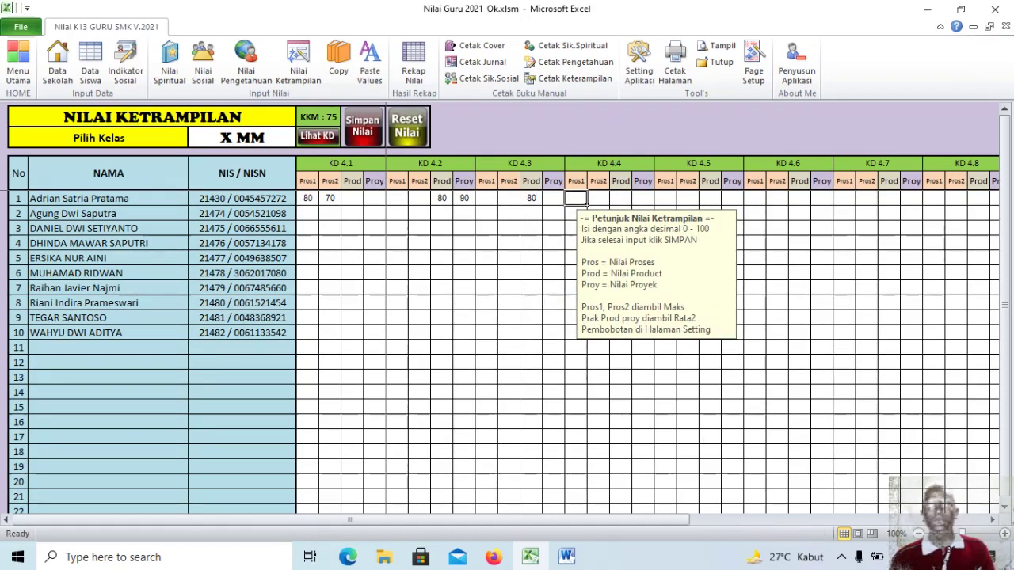
text(75)
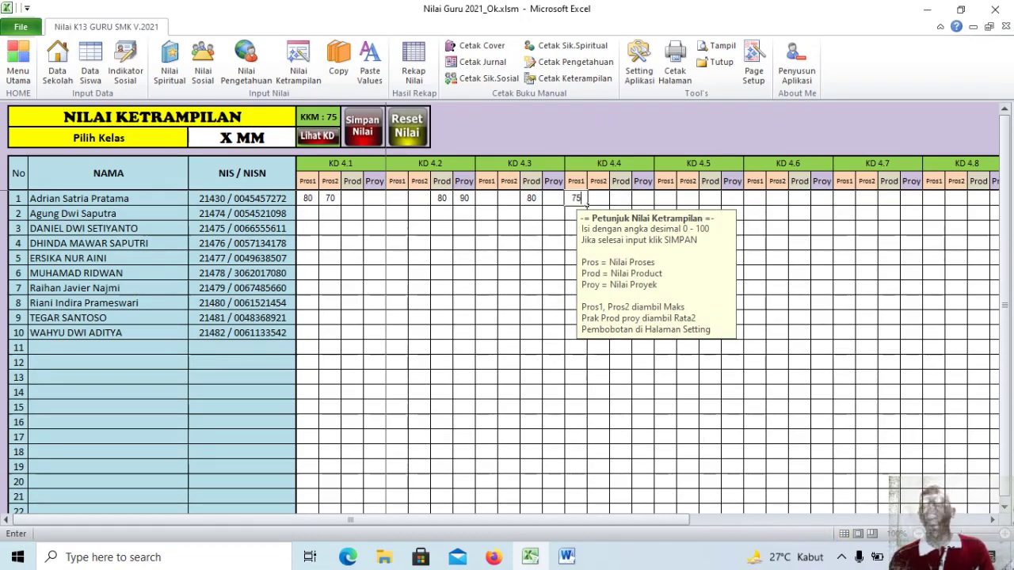
Step: Save the skills scores and check the first student's Ketrampilan description in the class score recap
click(363, 127)
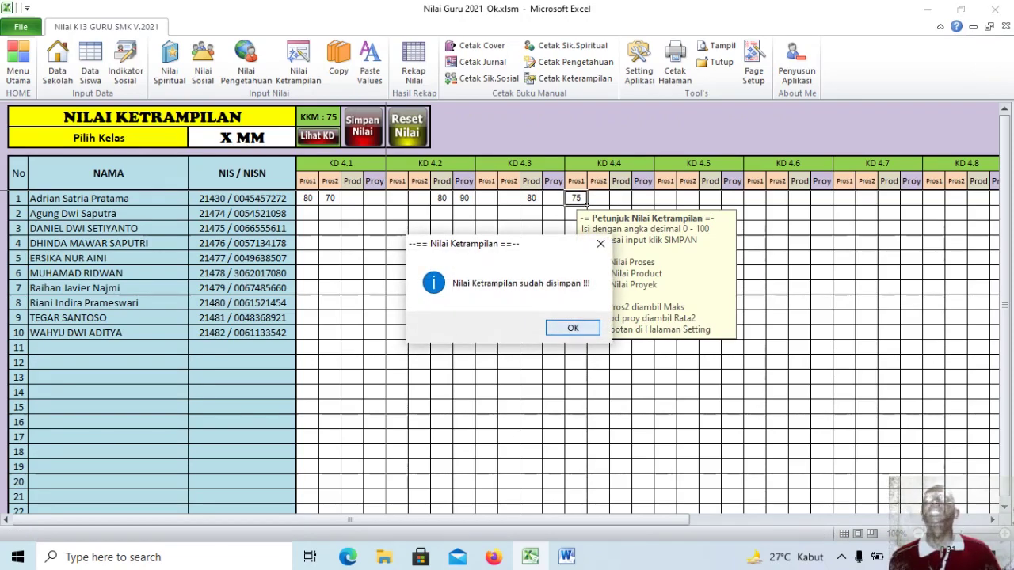
key(Return)
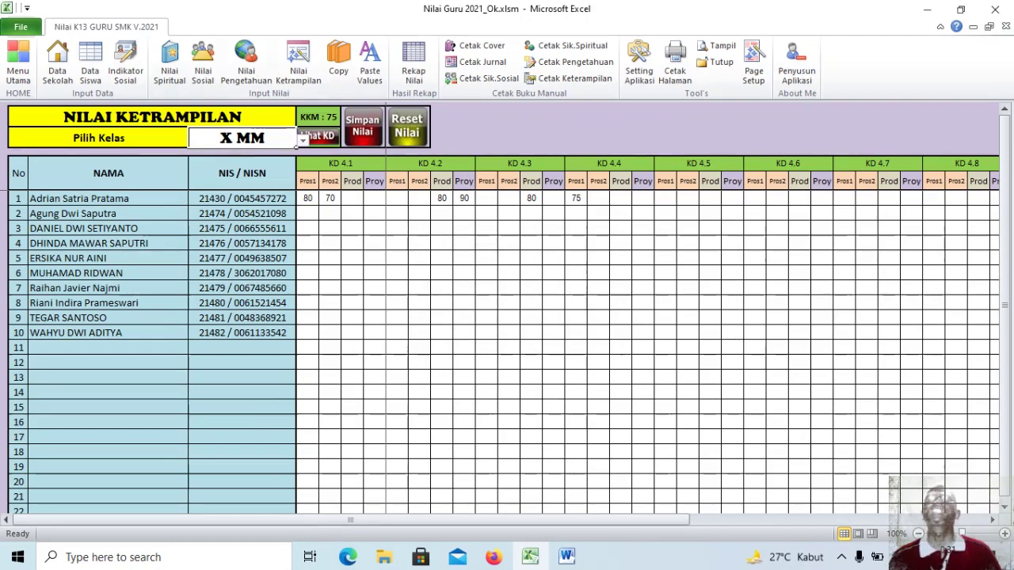
click(413, 59)
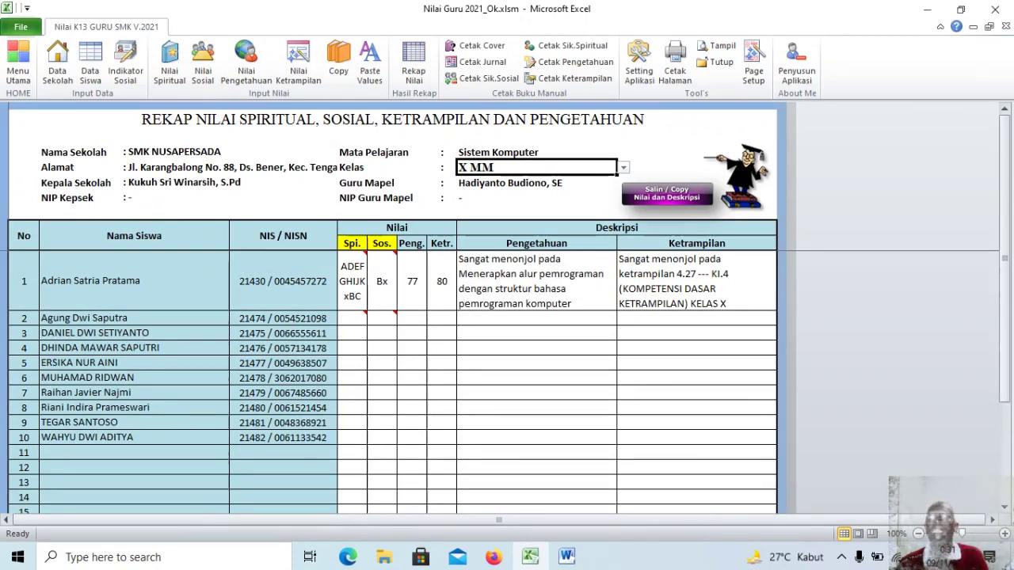
click(697, 281)
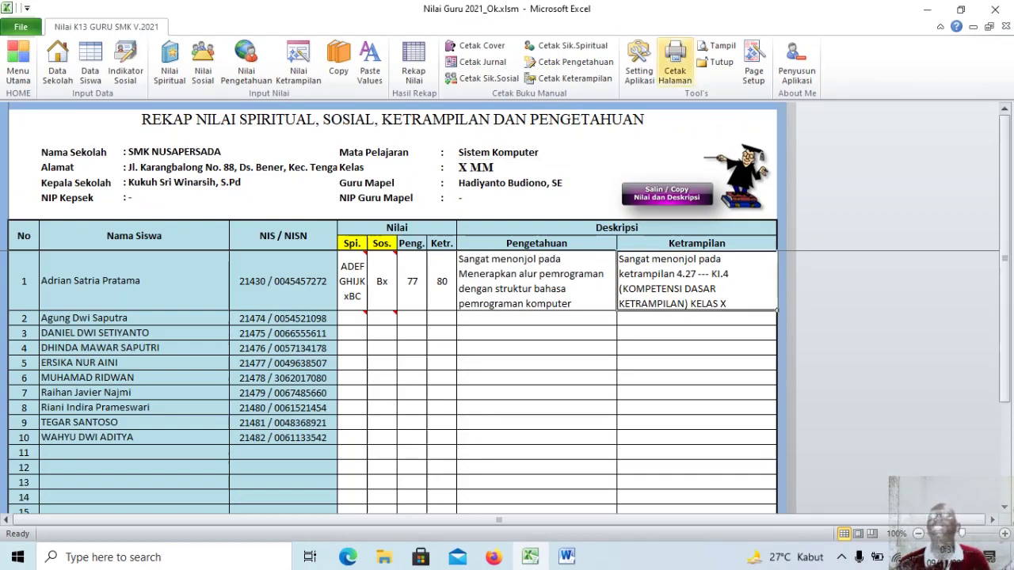
Step: Open the application settings and examine the KI.4 skills competency list, entries 4.1 to 4.3
click(638, 63)
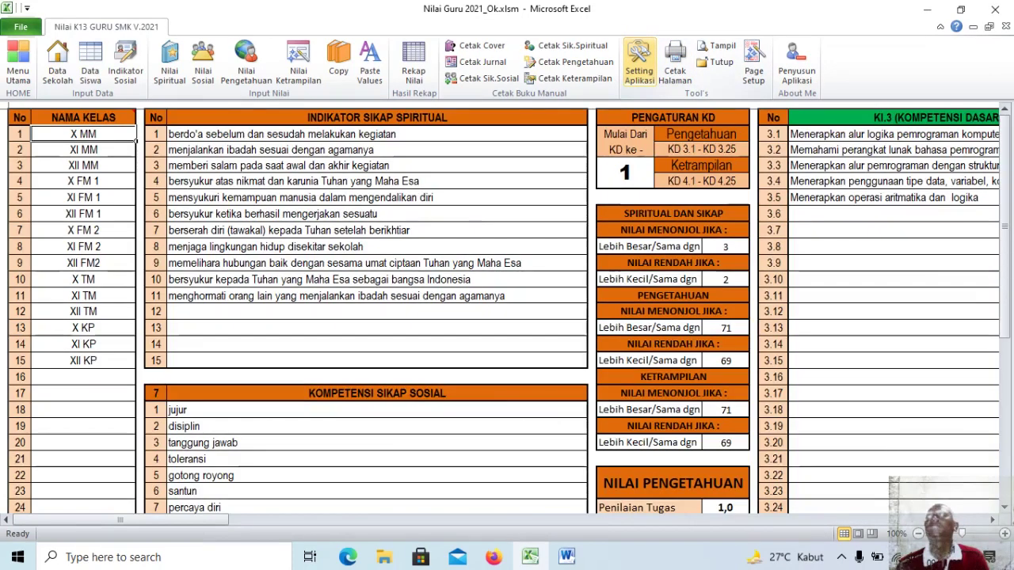
scroll(507, 309, down, 5)
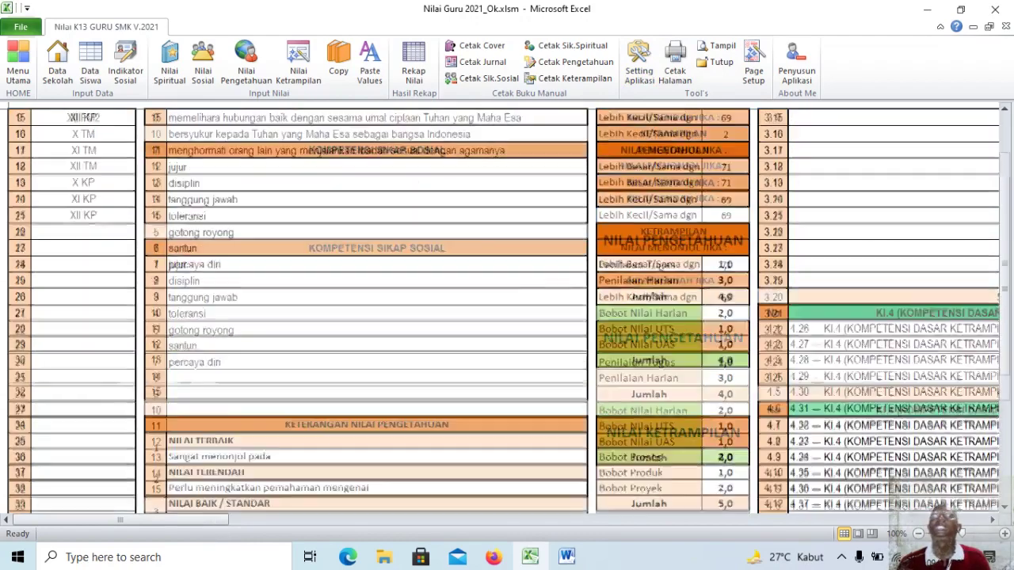
click(894, 329)
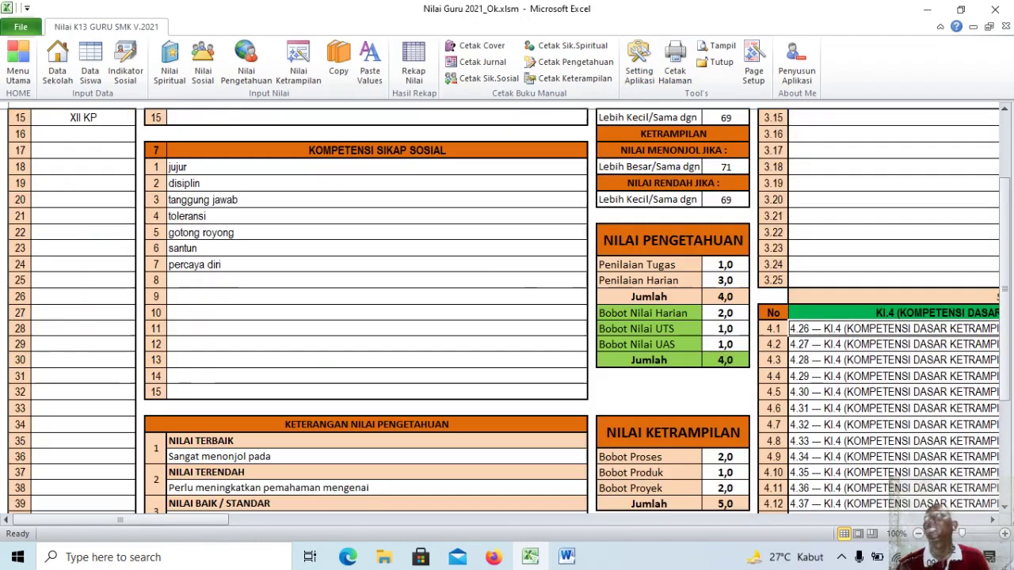
key(Down)
key(Down)
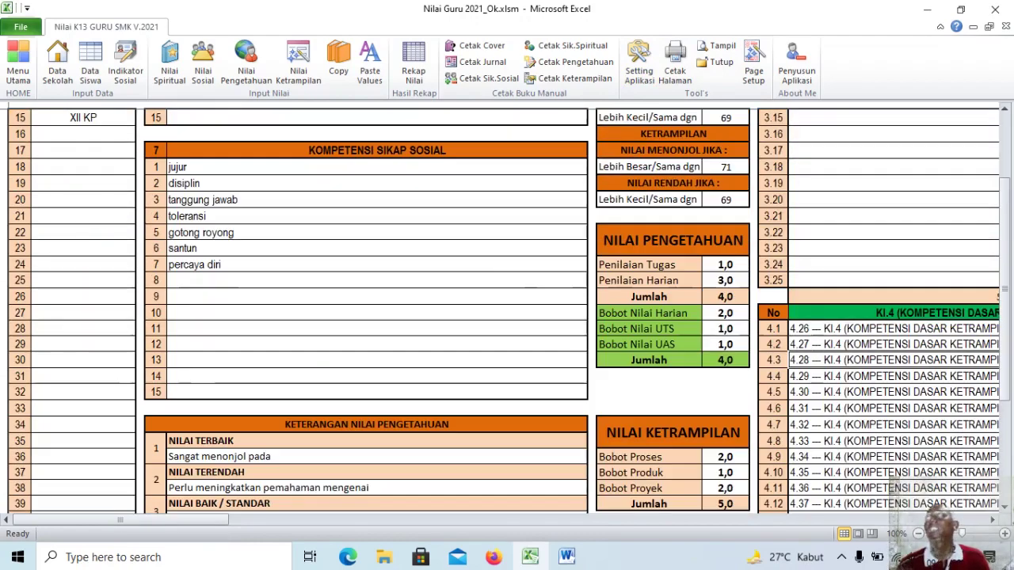
scroll(507, 309, up, 5)
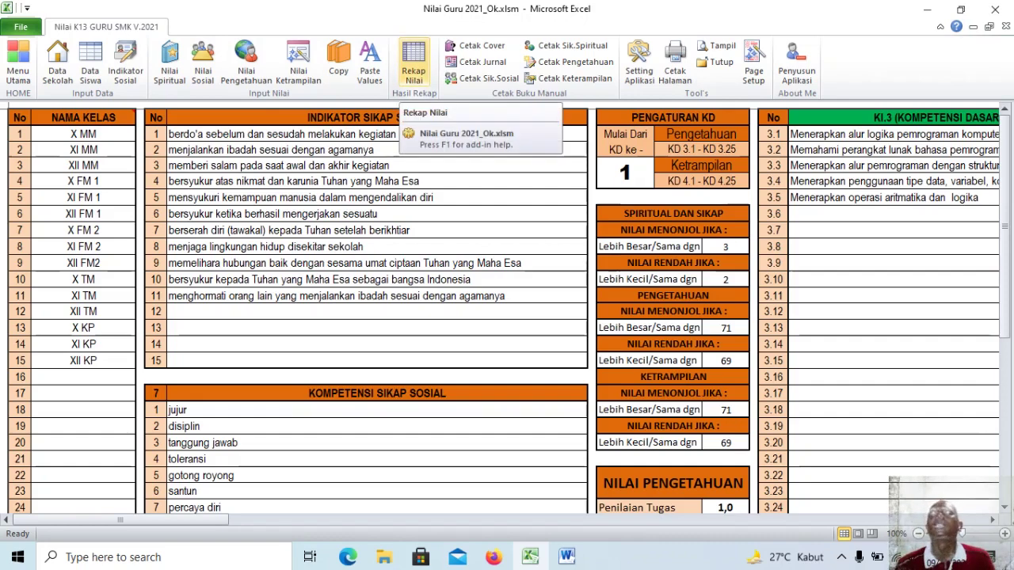
Step: Return to the class X MM score recap and copy the scores and descriptions
click(414, 63)
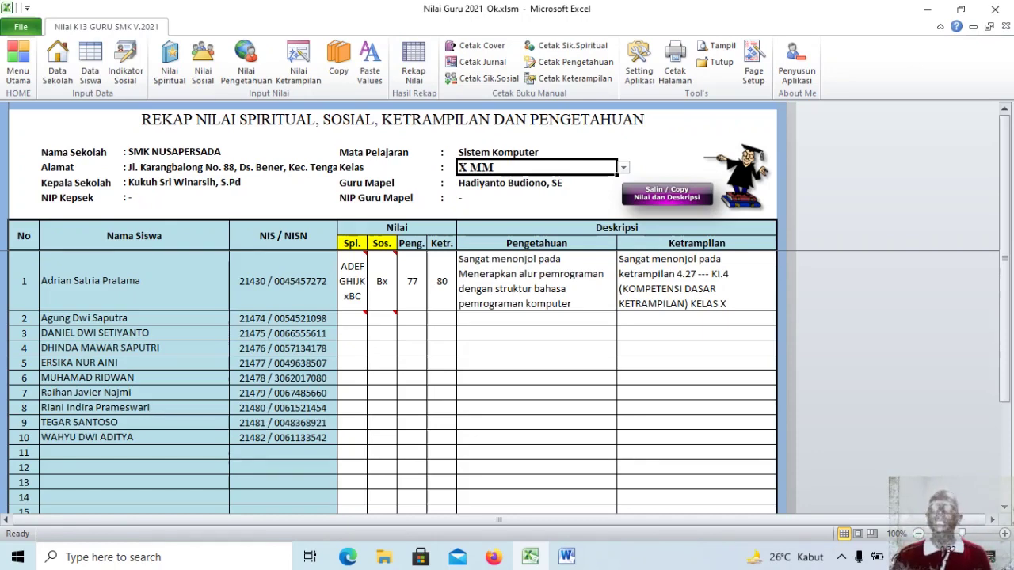
drag(353, 281, 697, 437)
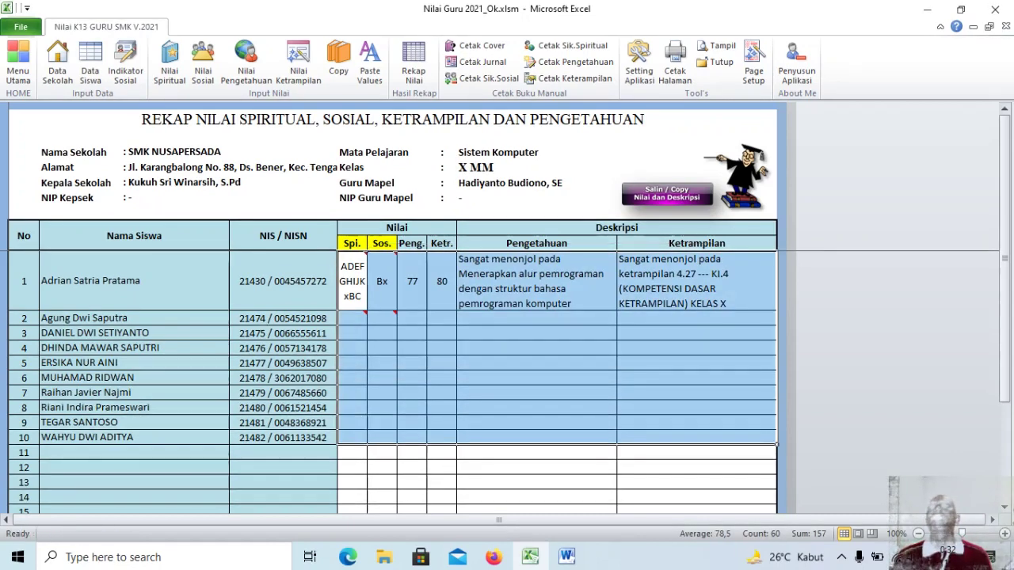
right_click(657, 393)
click(692, 154)
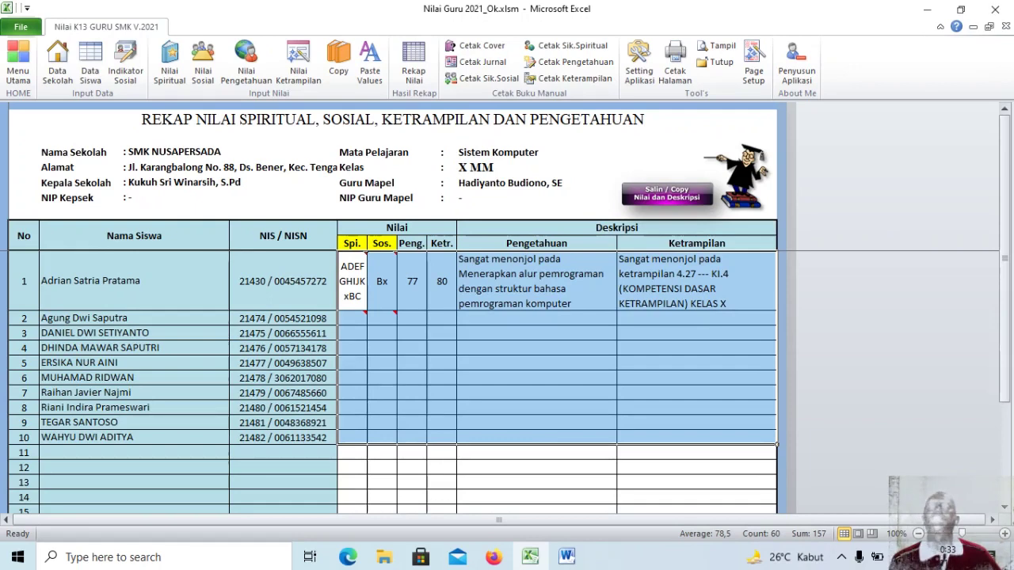
click(353, 281)
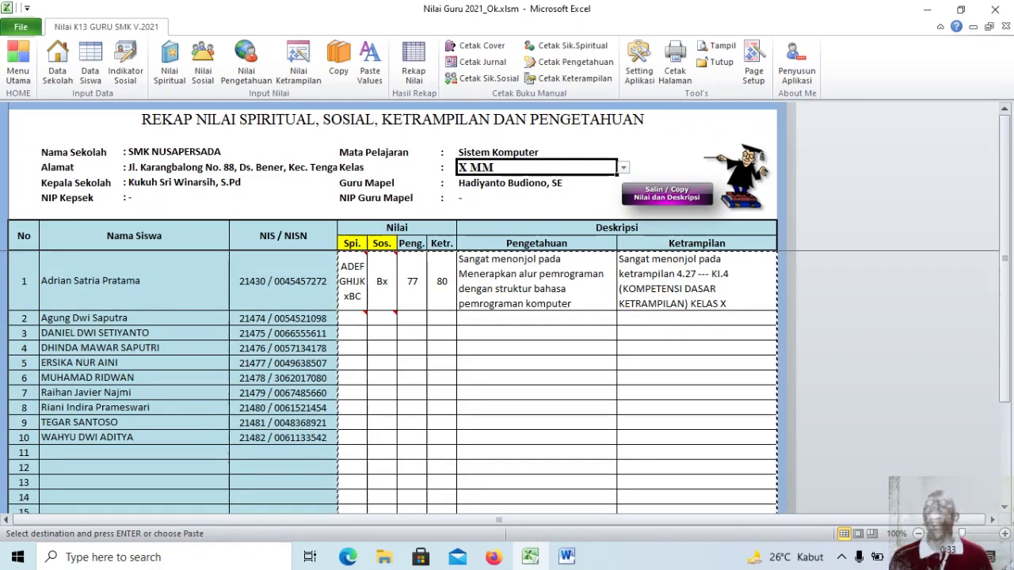
Step: Look at the Aplikasi Raport 2021 folder in File Explorer, return to the Excel recap and cancel the pending copy
key(alt+Tab)
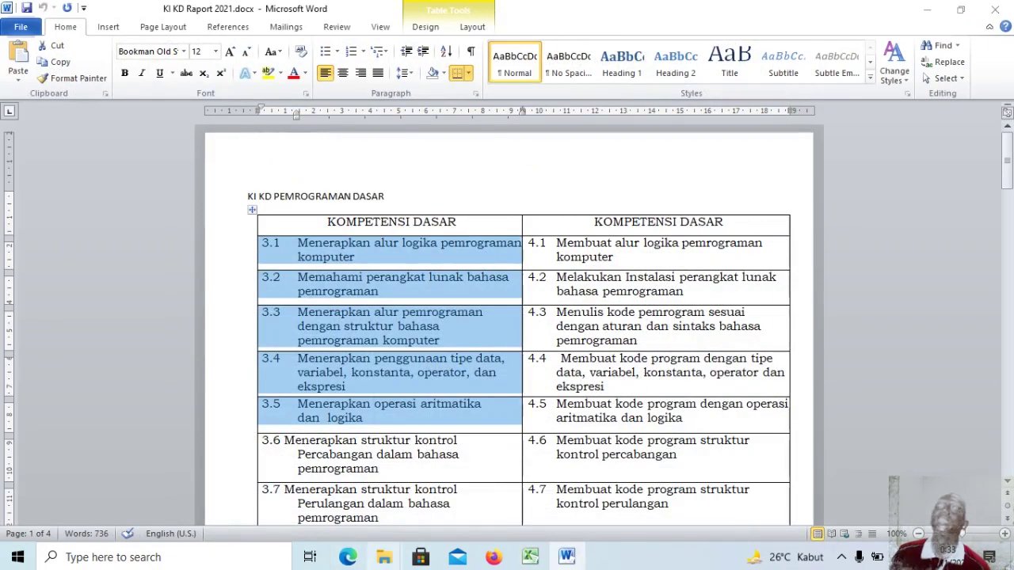
mouse_move(383, 557)
mouse_move(404, 491)
click(242, 495)
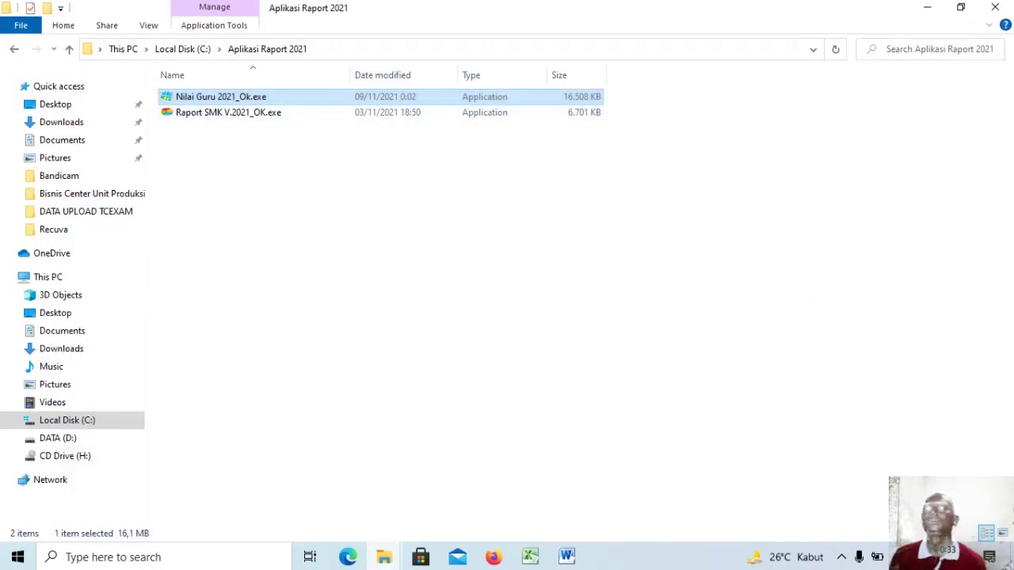
click(530, 557)
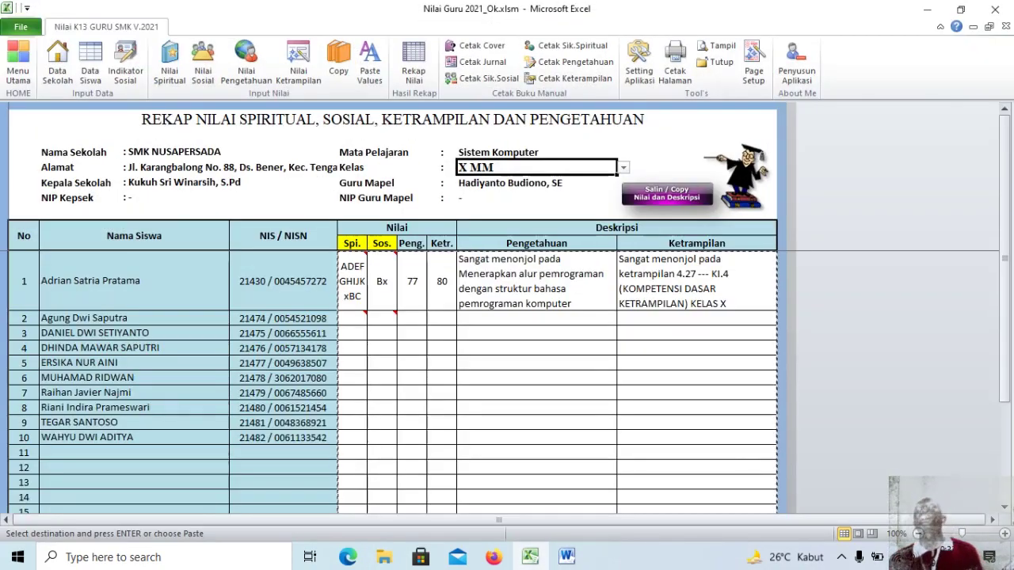
key(Escape)
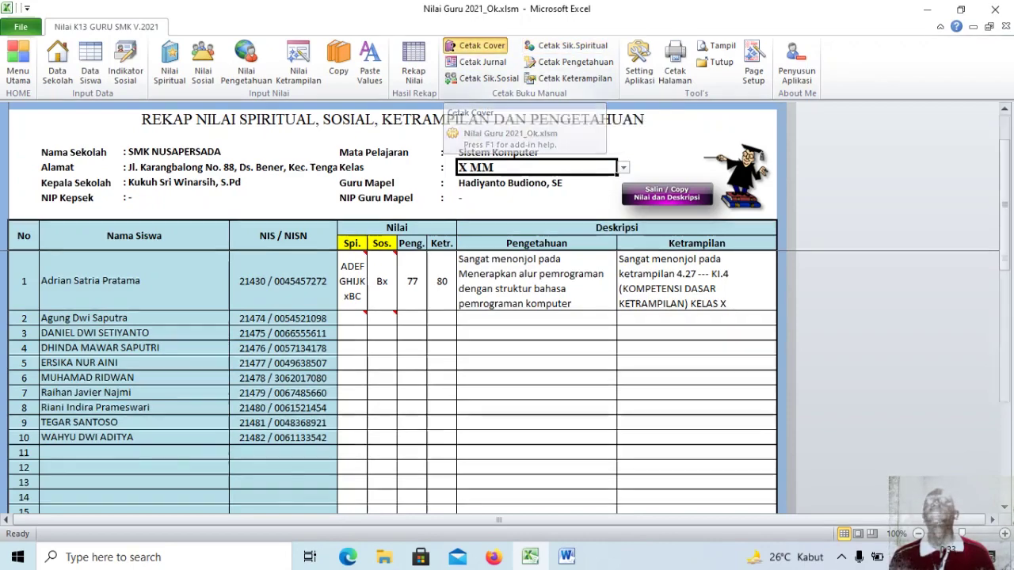
Step: Display the Buku Penilaian cover and examine its school name, school year and subject teacher fields
click(475, 45)
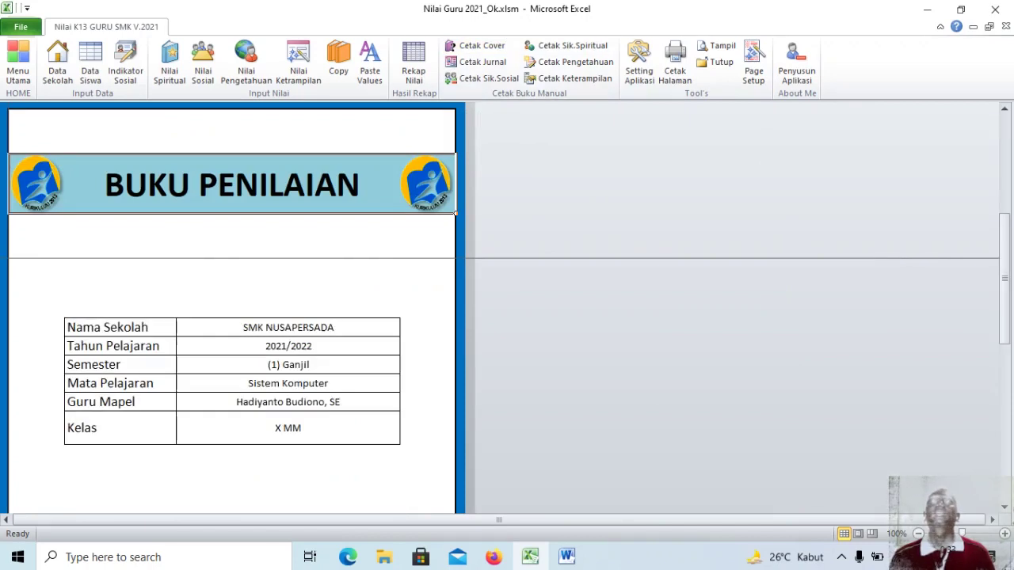
scroll(289, 348, down, 2)
scroll(288, 348, up, 1)
click(288, 301)
click(288, 283)
click(288, 357)
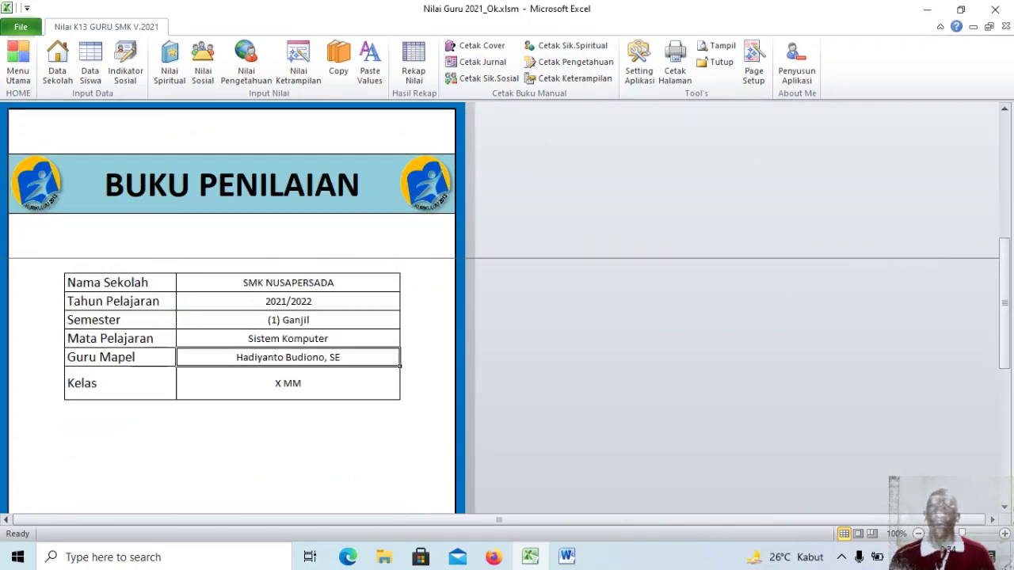
Step: Examine the Mata Pelajaran and Kelas fields on the assessment book cover, leaving cell editing without changing their contents
click(288, 339)
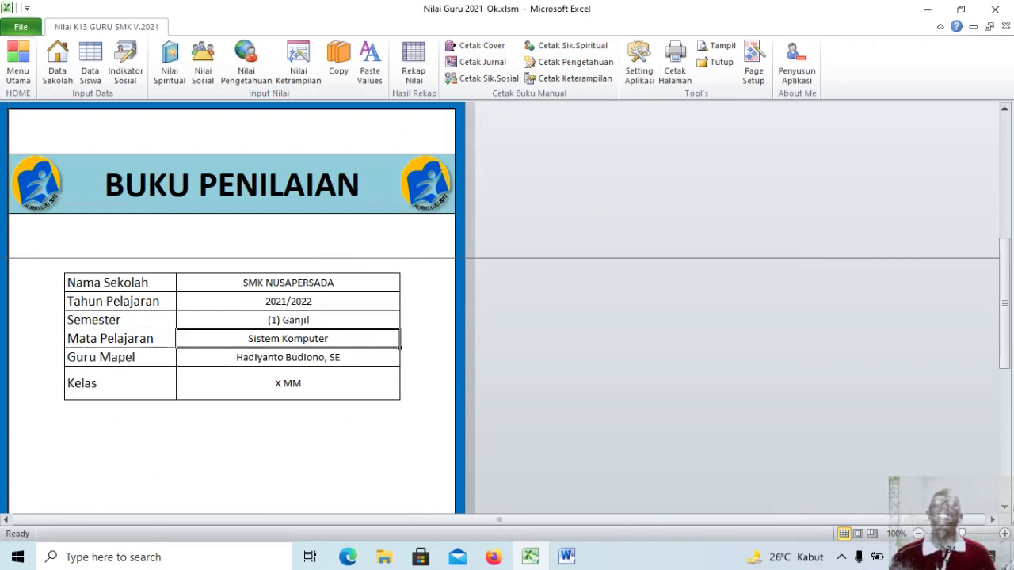
key(F2)
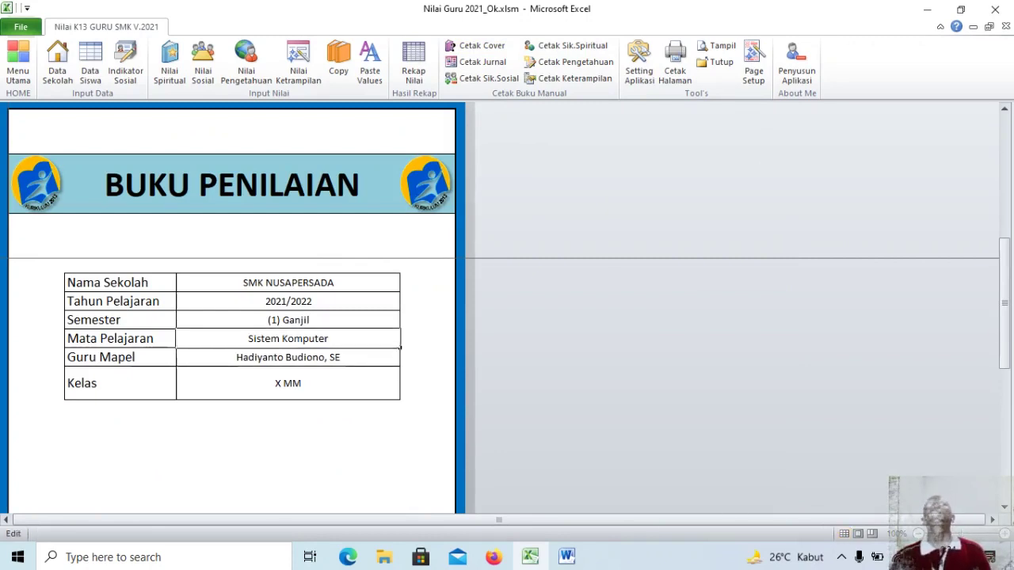
key(shift+Home)
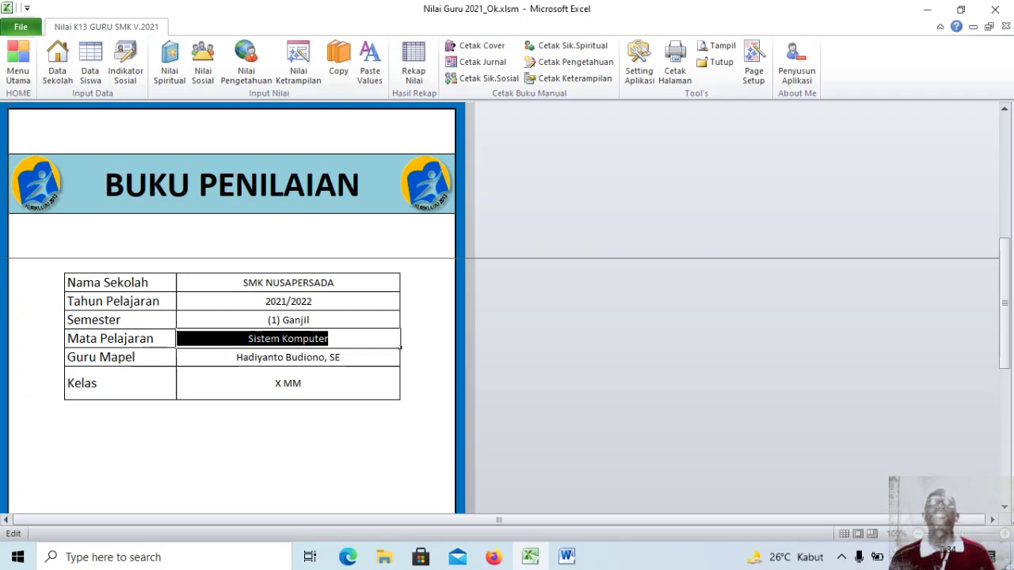
scroll(232, 357, down, 5)
scroll(232, 357, up, 5)
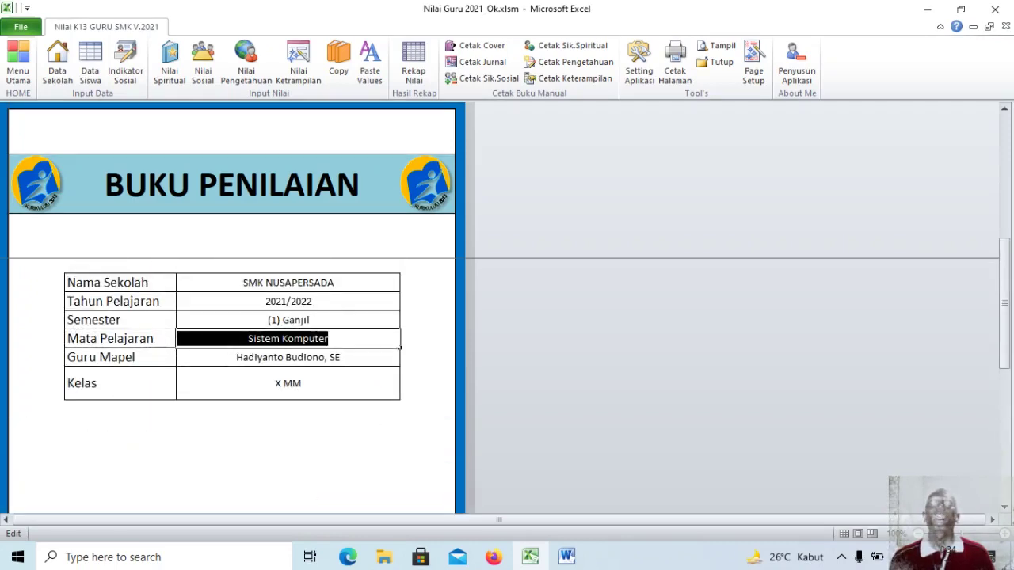
scroll(233, 356, up, 3)
scroll(232, 357, up, 2)
scroll(232, 356, down, 8)
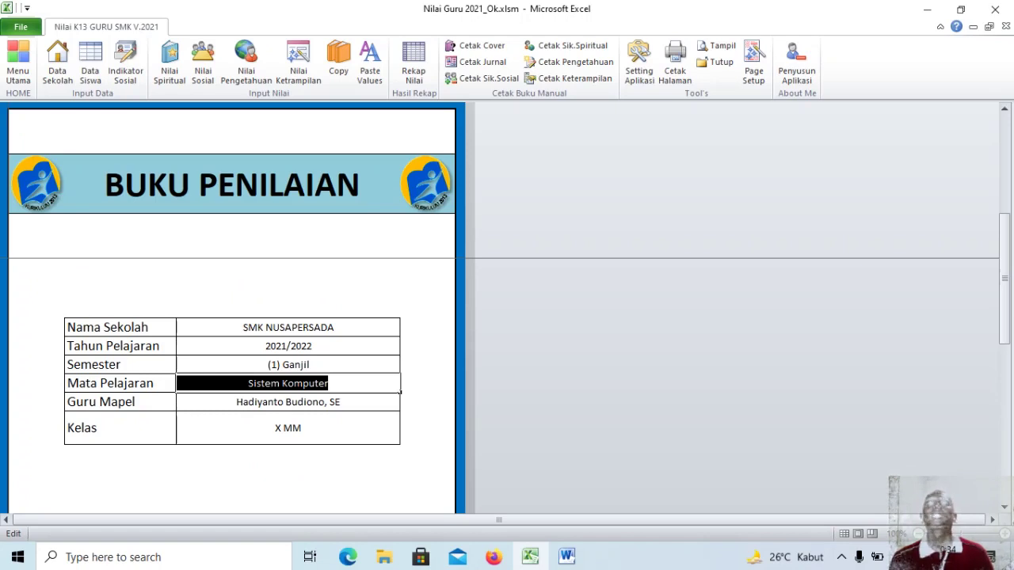
double_click(278, 428)
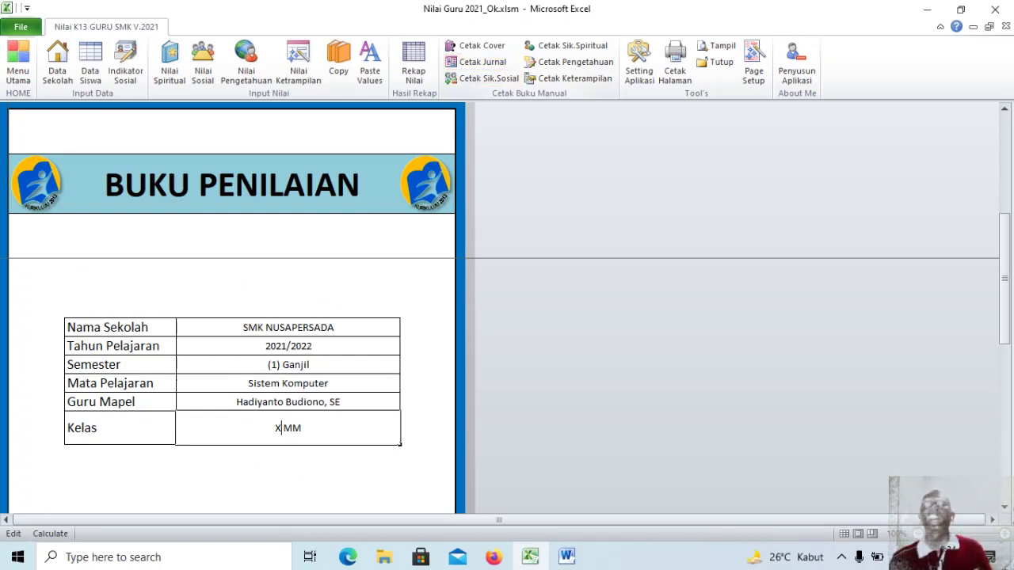
scroll(230, 380, down, 5)
scroll(230, 380, up, 3)
key(Escape)
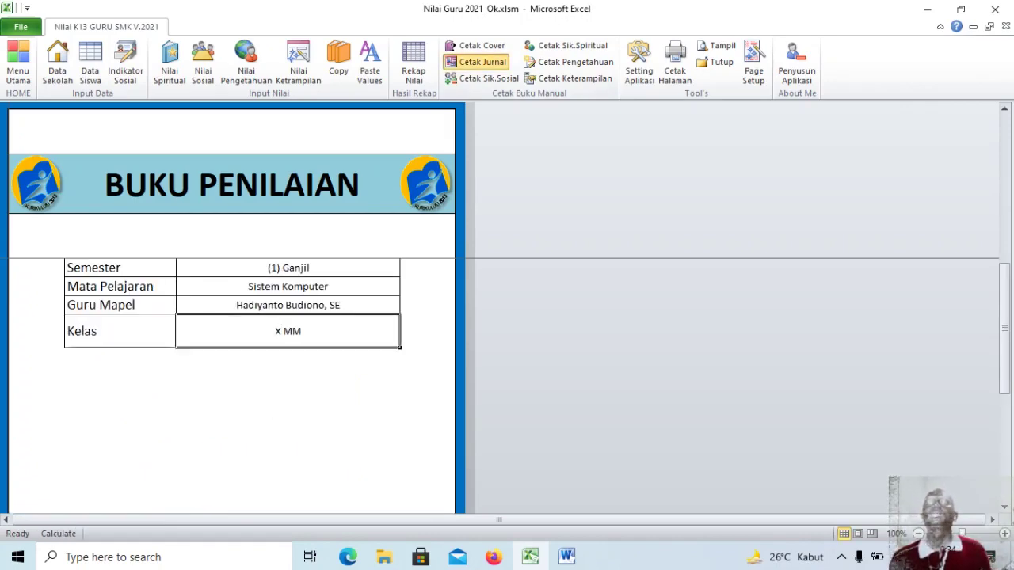
Step: Display the Jurnal Penilaian Sikap Spiritual dan Sosial print page and examine its blank table and Keterangan notes
click(479, 62)
scroll(317, 309, down, 4)
scroll(317, 309, up, 4)
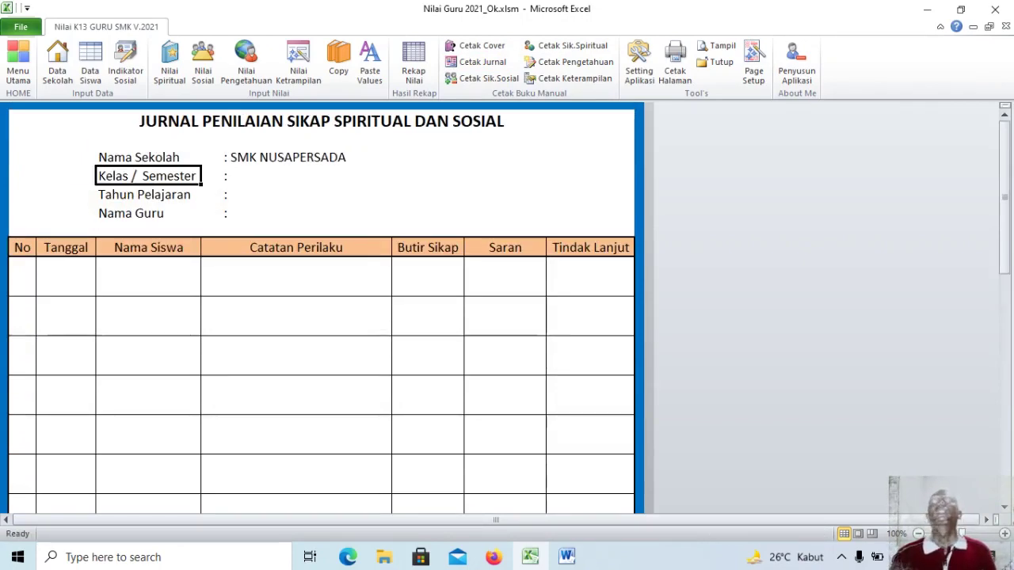
scroll(317, 309, down, 5)
scroll(317, 309, down, 5)
scroll(316, 309, up, 3)
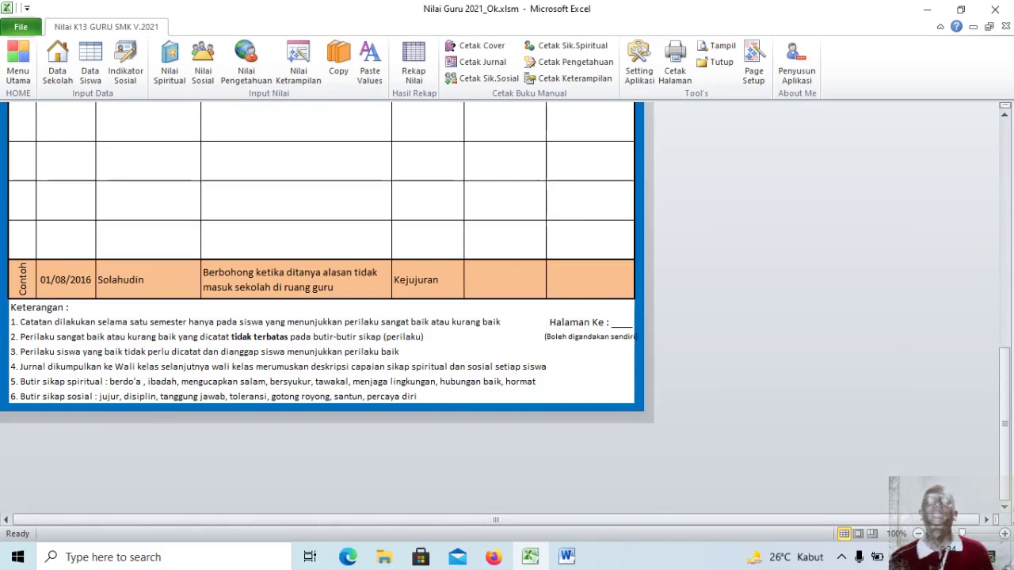
Step: Examine the date, student, behaviour and attitude cells in the journal's Contoh row and the Kelas / Semester header field
click(297, 279)
click(428, 279)
click(148, 280)
click(66, 280)
click(296, 280)
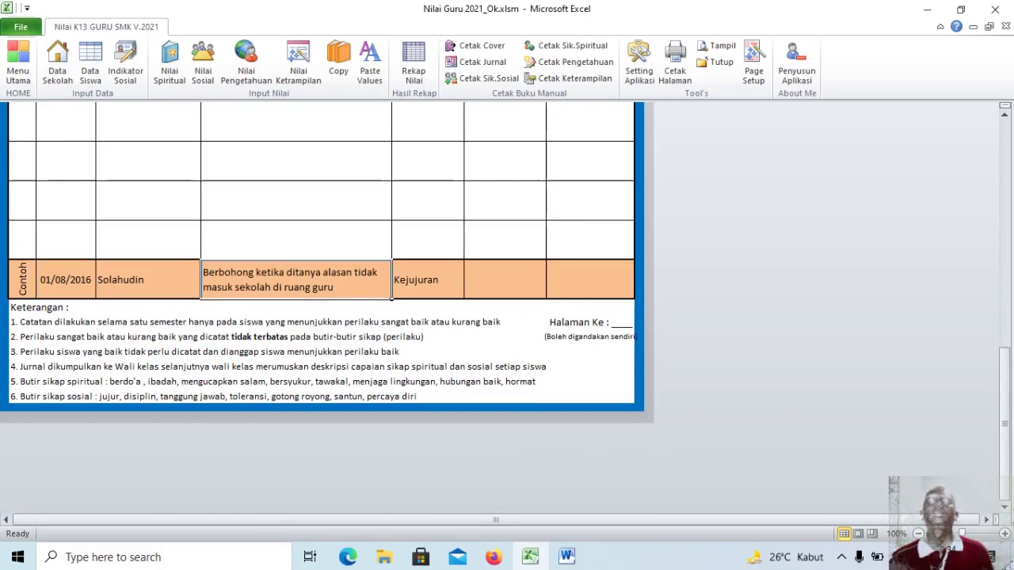
scroll(321, 309, up, 10)
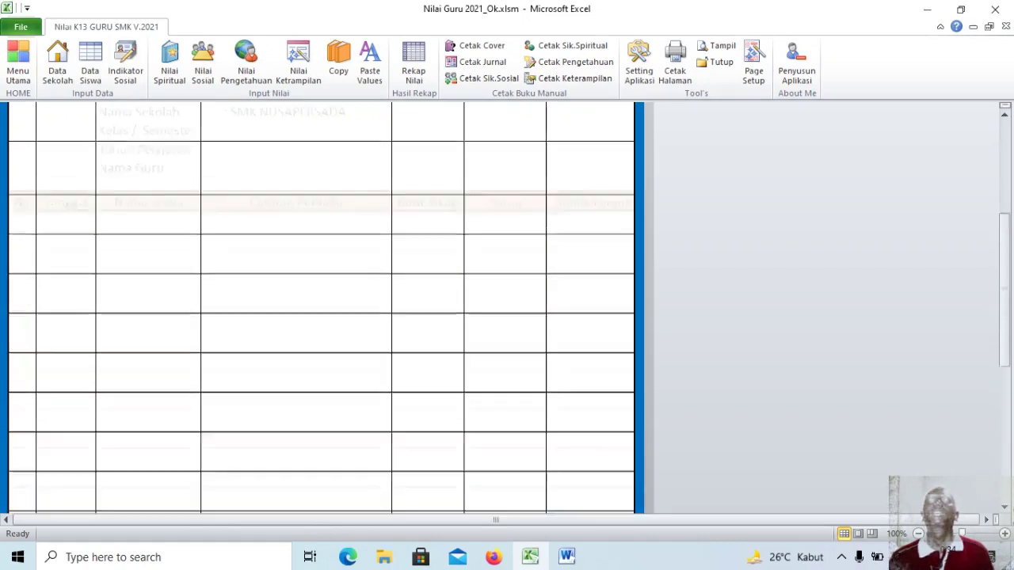
double_click(296, 175)
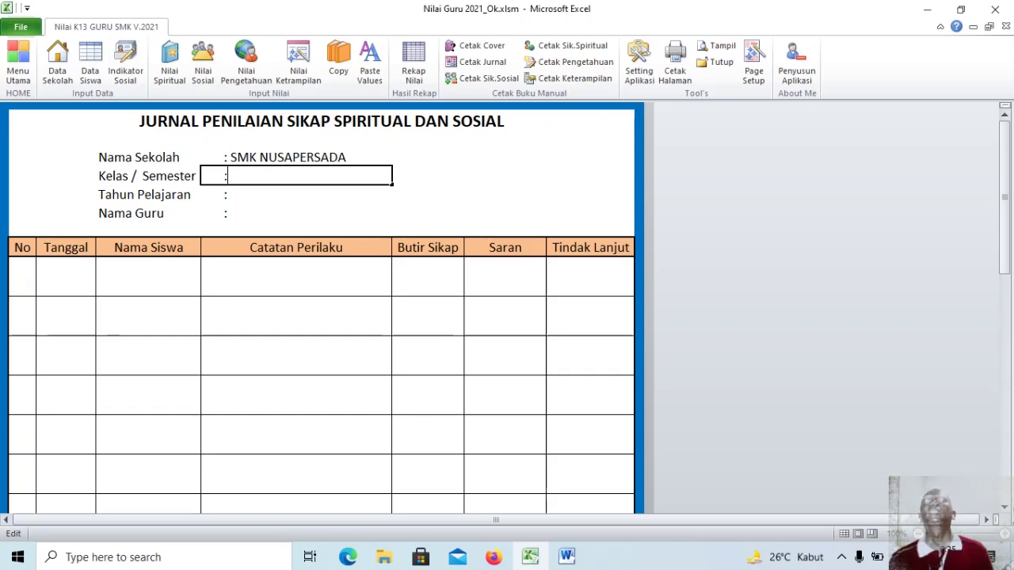
key(Return)
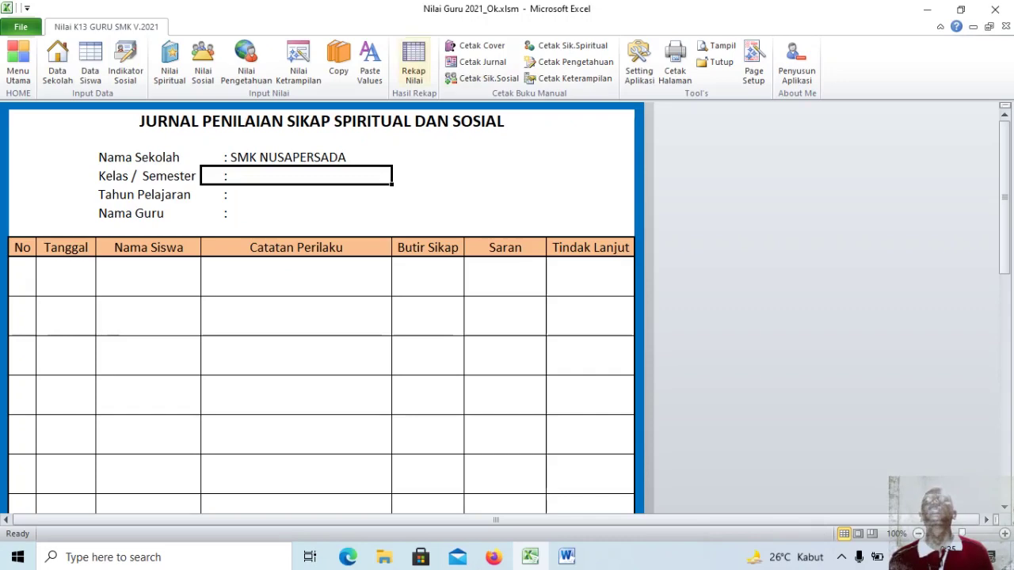
Step: Display the Nilai Sikap Spiritual & Sosial print sheet and look over its student list
click(483, 78)
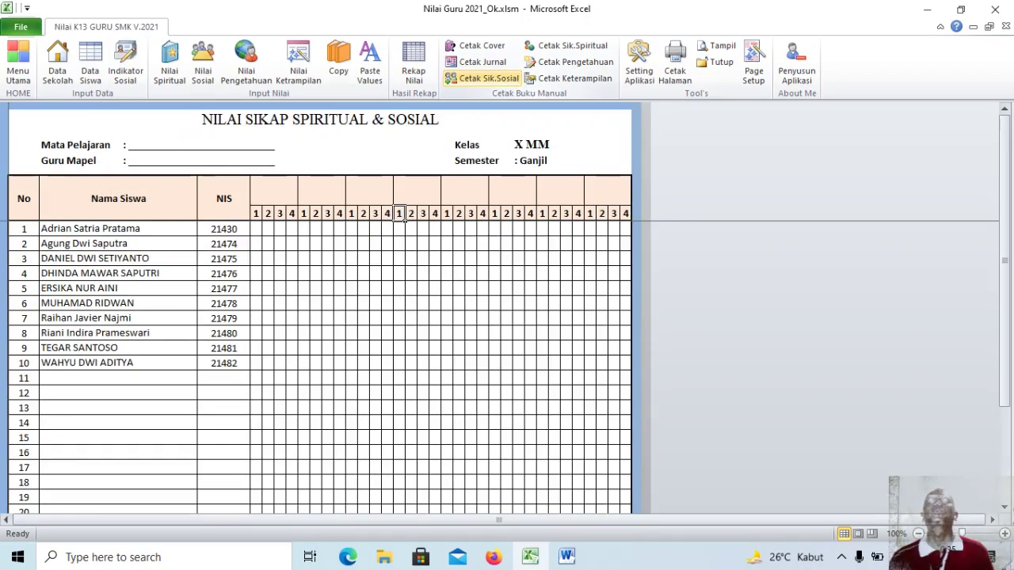
scroll(404, 220, down, 2)
scroll(404, 316, up, 2)
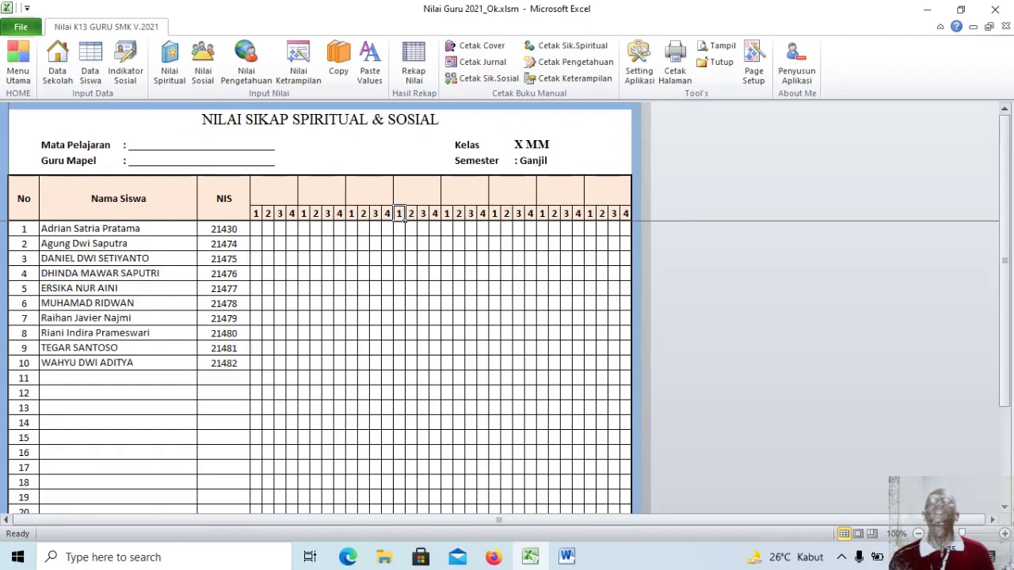
Step: Switch the class on the Nilai Sikap Spiritual & Sosial sheet to XI MM and back to X MM
click(565, 145)
key(alt+Down)
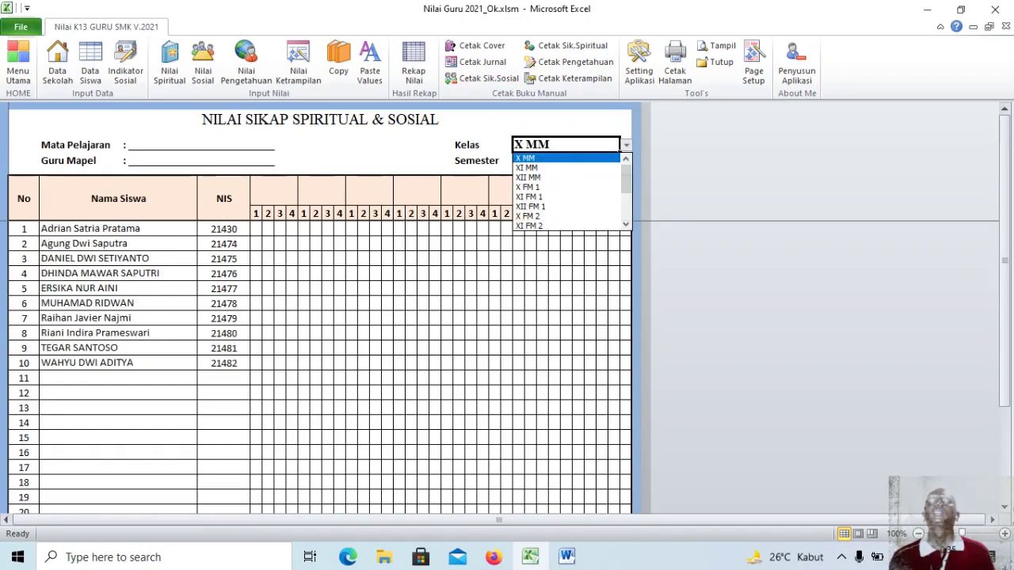
key(Down)
key(Return)
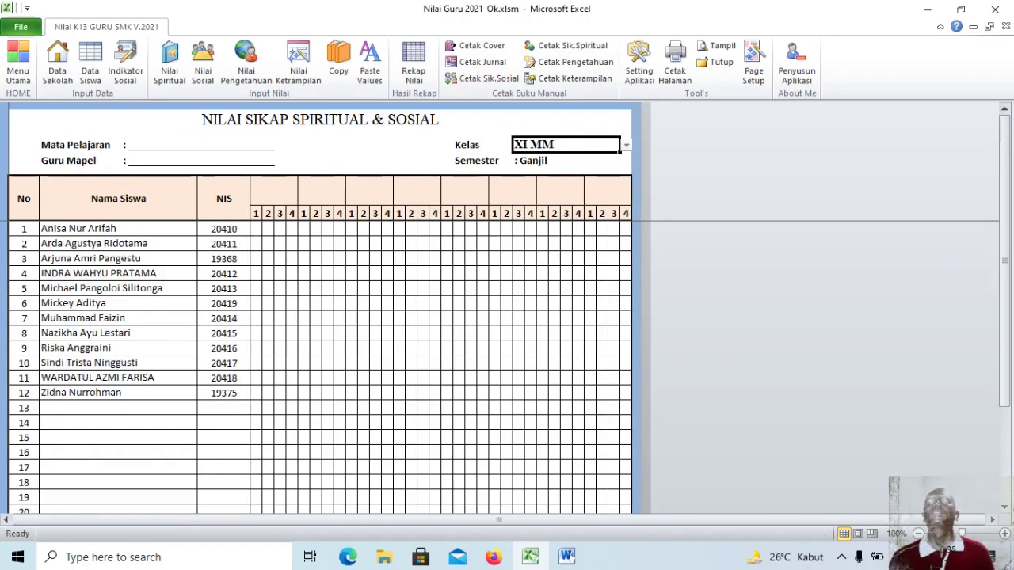
key(alt+Down)
key(Down)
key(Down)
key(Down)
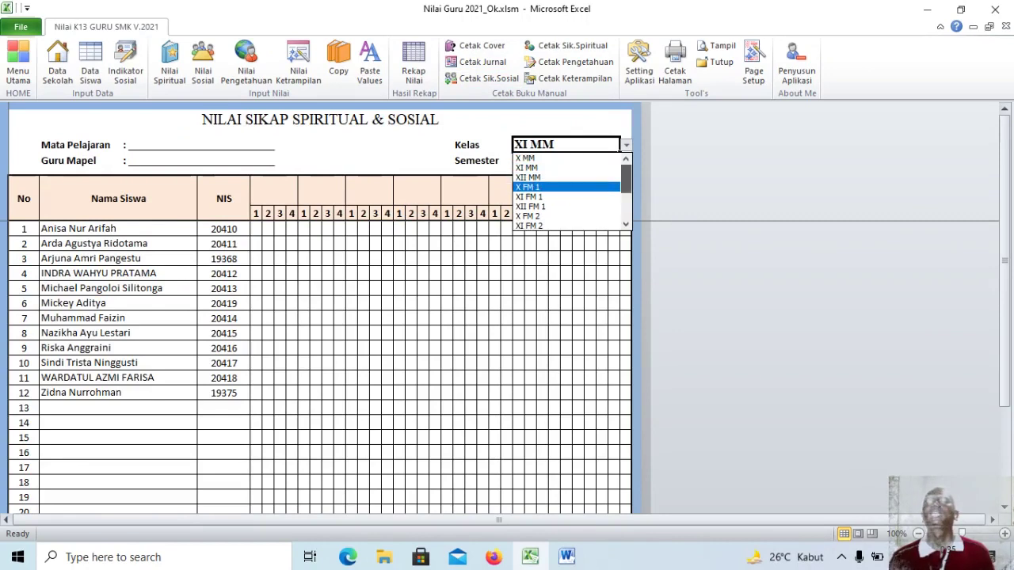
key(Up)
key(Up)
key(Up)
key(Up)
key(Return)
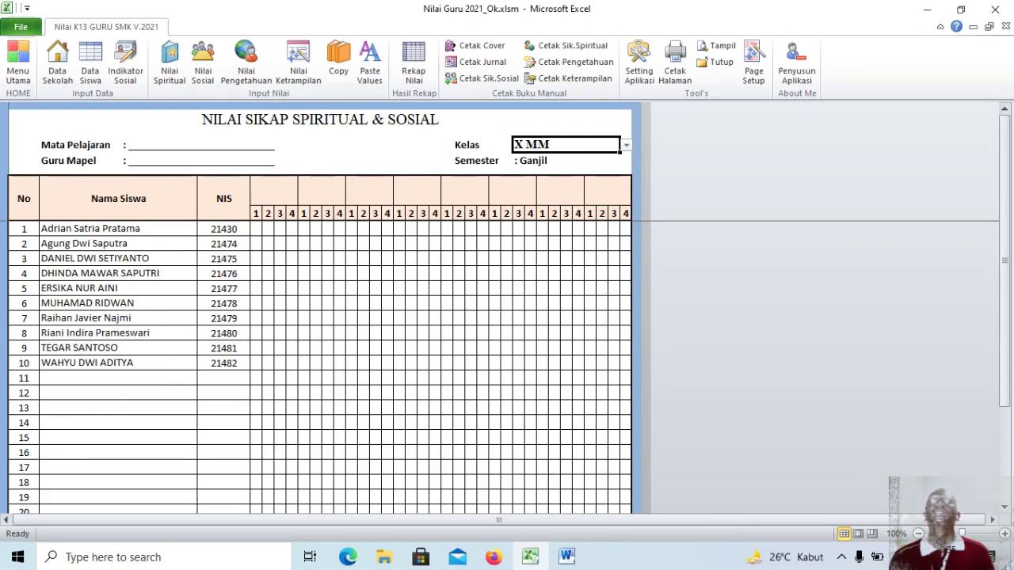
Step: Examine the attitude sheet's score table and its blank Mata Pelajaran line without filling it in
scroll(316, 364, down, 4)
scroll(317, 365, up, 4)
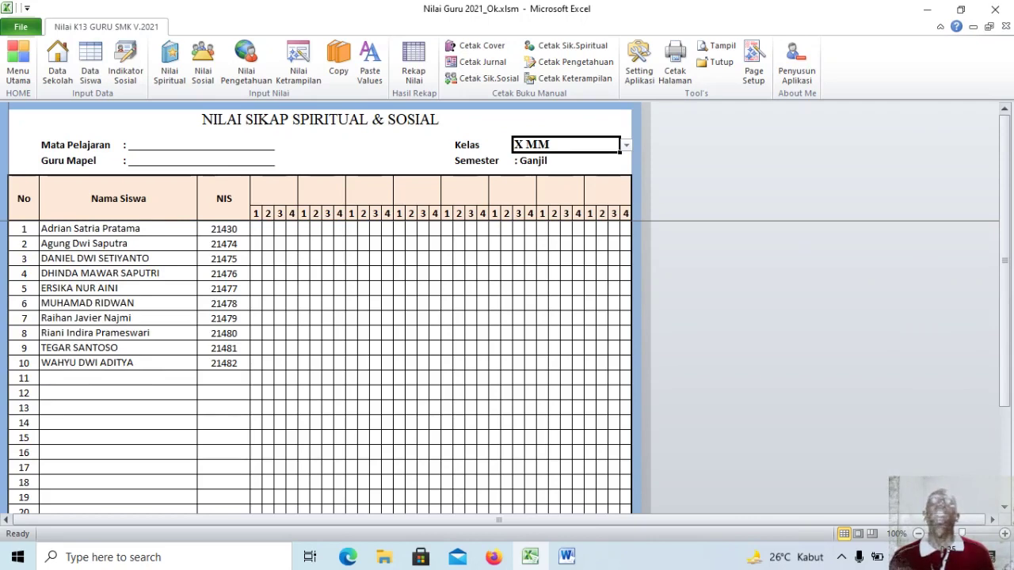
double_click(186, 143)
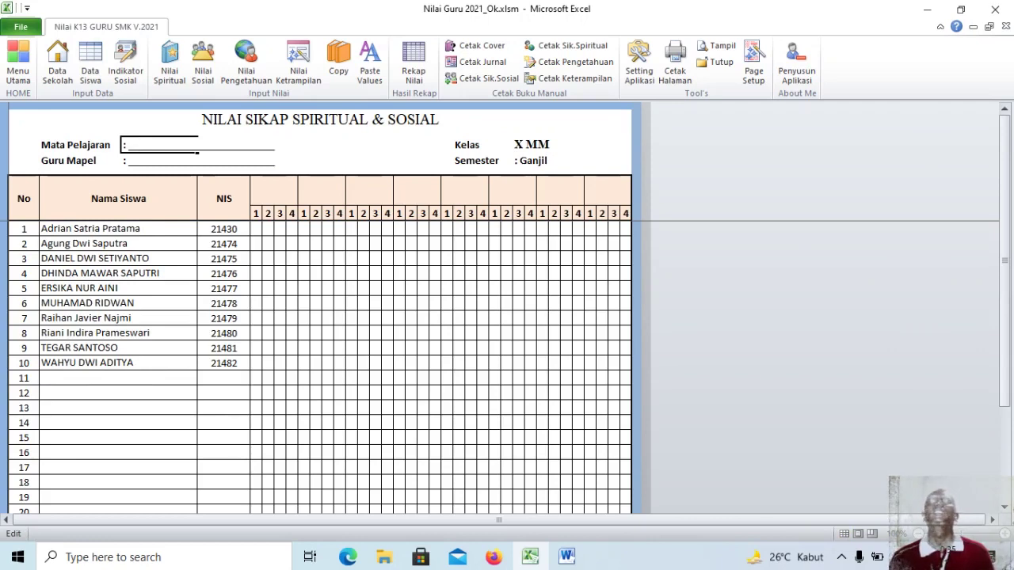
click(565, 144)
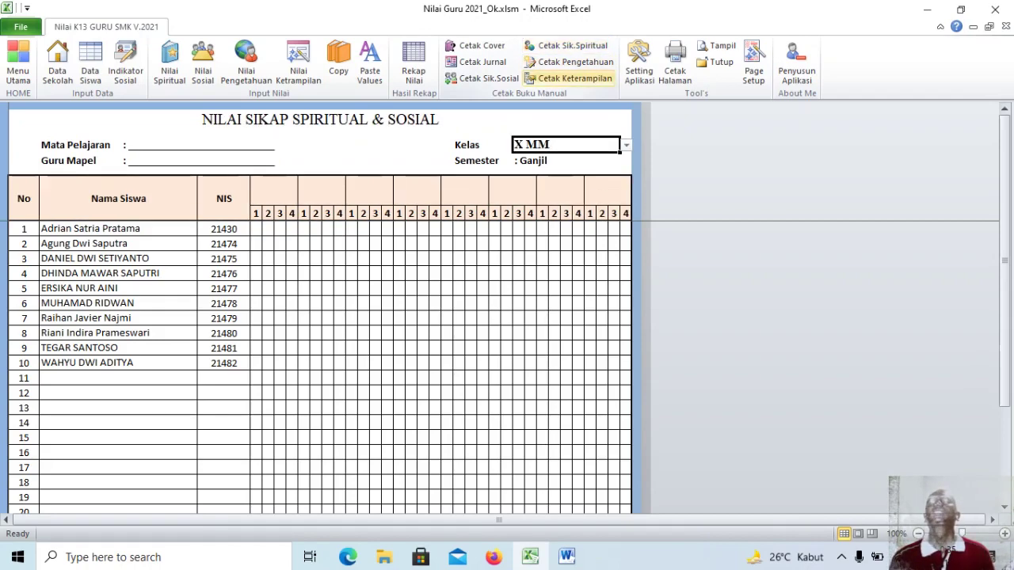
Step: Display the Nilai Pengetahuan print sheet, set its class to X MM and look over the student list
click(569, 62)
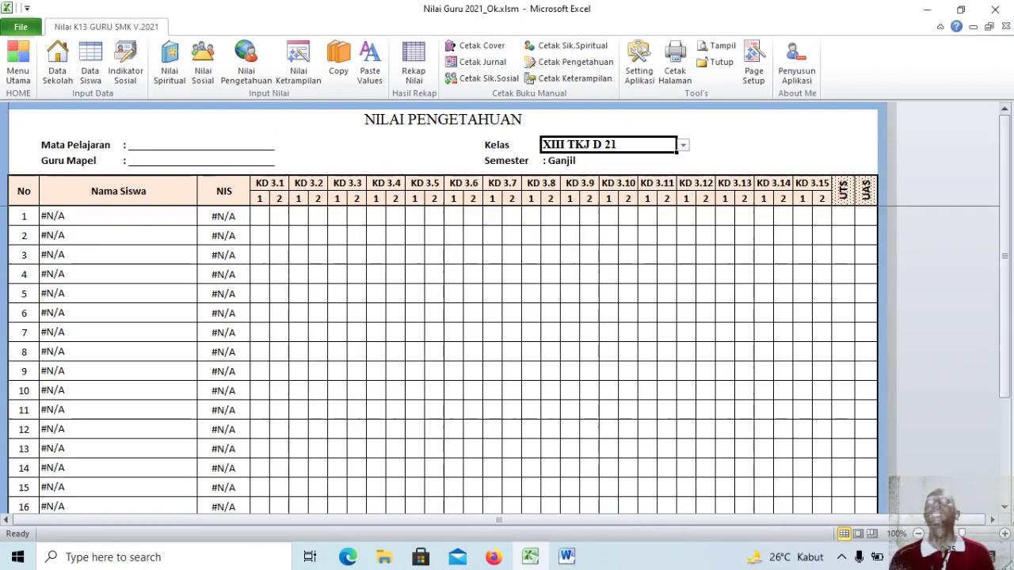
click(682, 145)
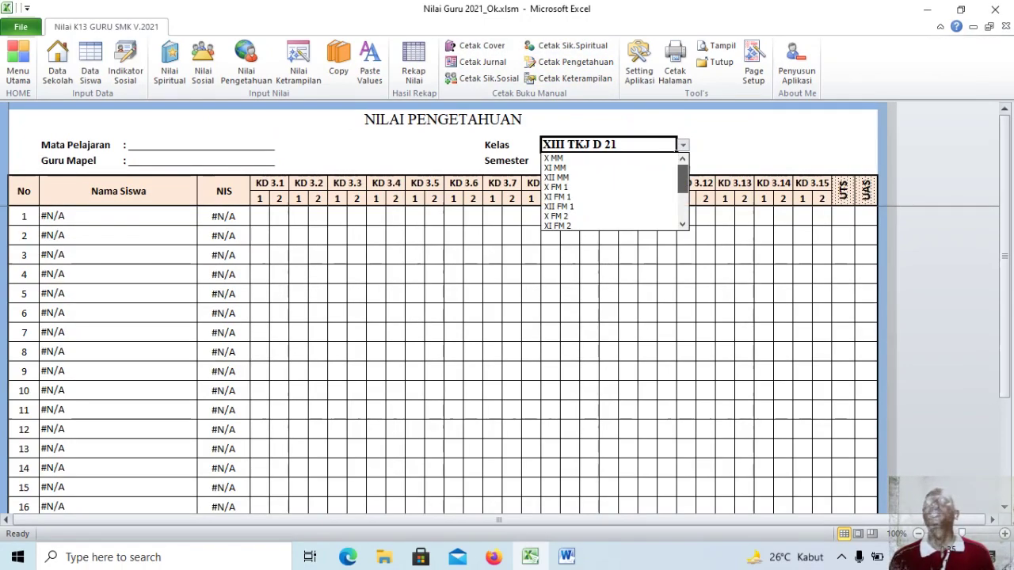
click(559, 158)
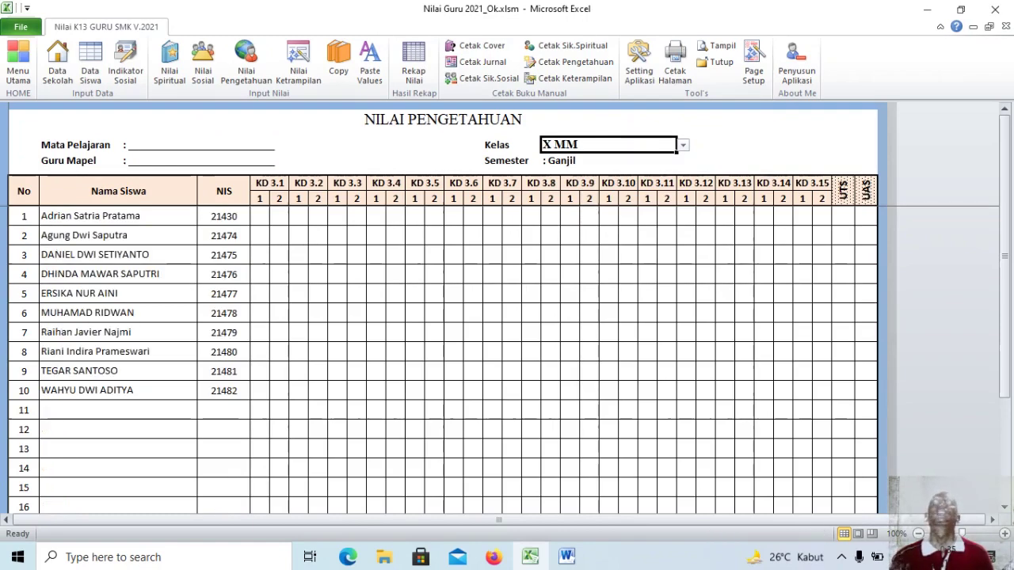
scroll(591, 259, down, 1)
scroll(591, 259, up, 1)
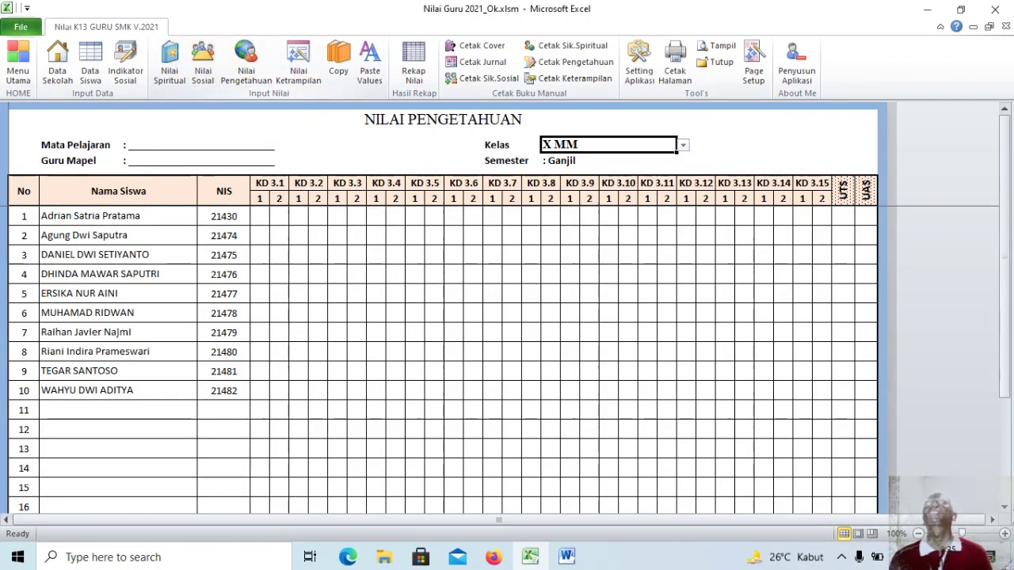
scroll(443, 356, down, 2)
scroll(443, 357, up, 2)
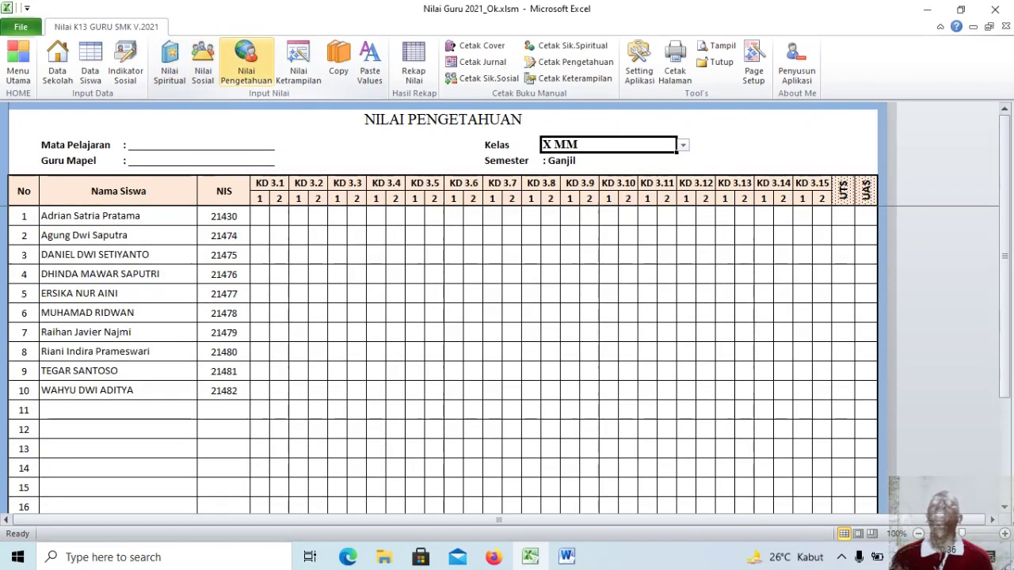
Step: Display the Nilai Ketrampilan print sheet and set its class to X MM
click(569, 77)
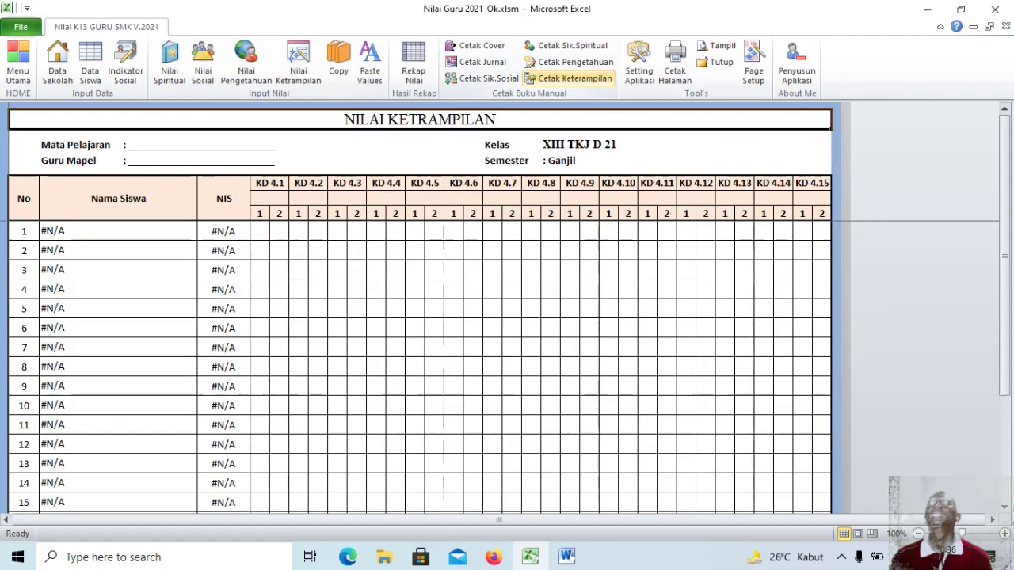
scroll(420, 364, down, 4)
scroll(420, 364, up, 4)
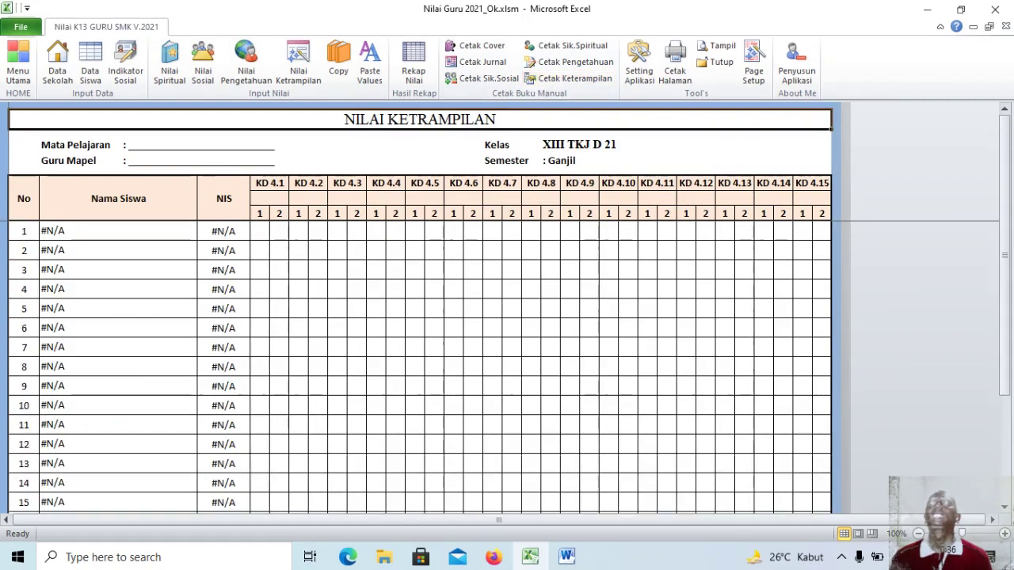
click(609, 144)
key(alt+Down)
key(Down)
key(Return)
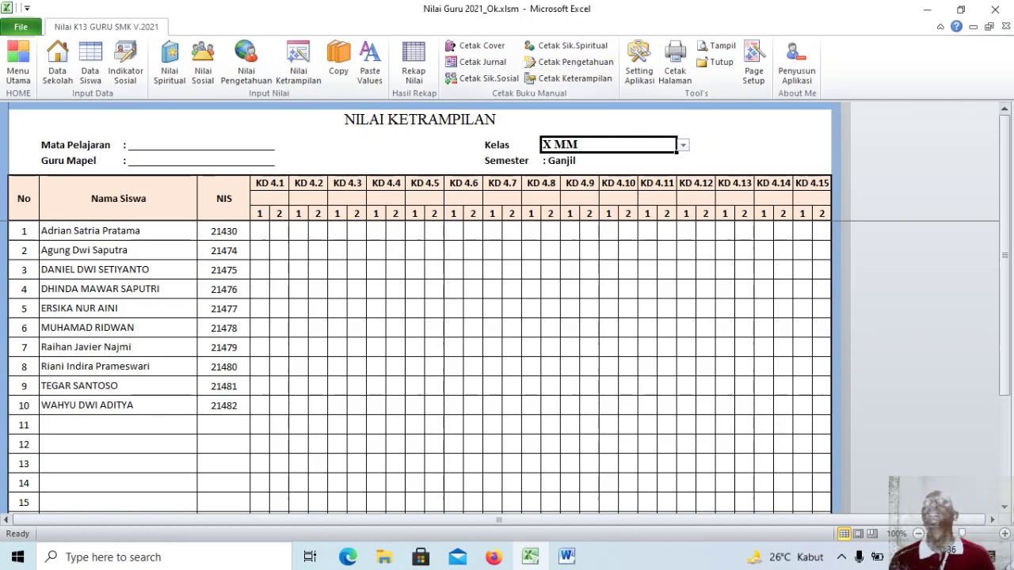
Step: Start printing the displayed Nilai Ketrampilan sheet and cancel at the print confirmation
click(675, 63)
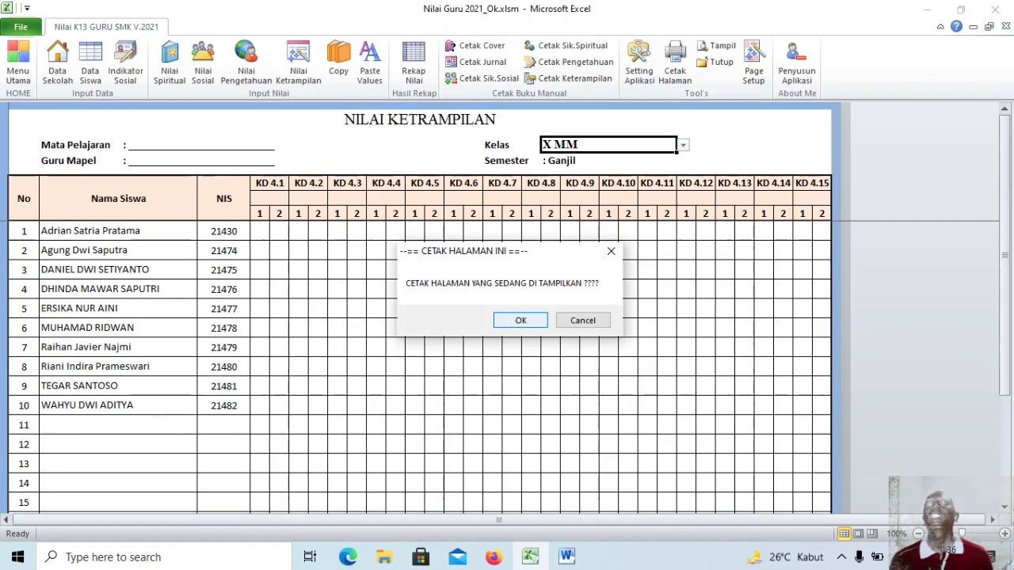
key(Tab)
key(Return)
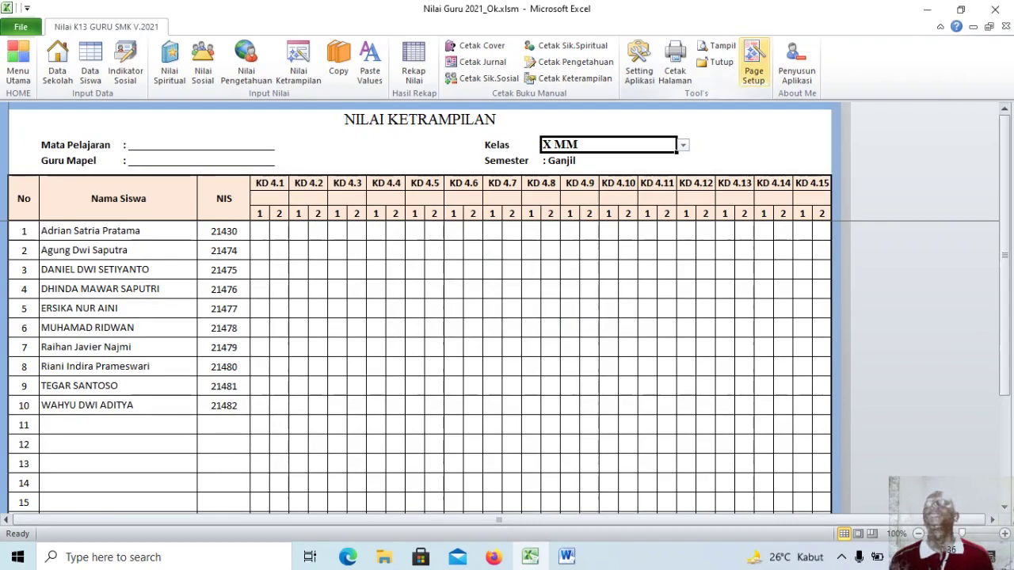
Step: Examine the page, margin and header/footer settings in Page Setup for the skills sheet, and cancel without changes
click(754, 63)
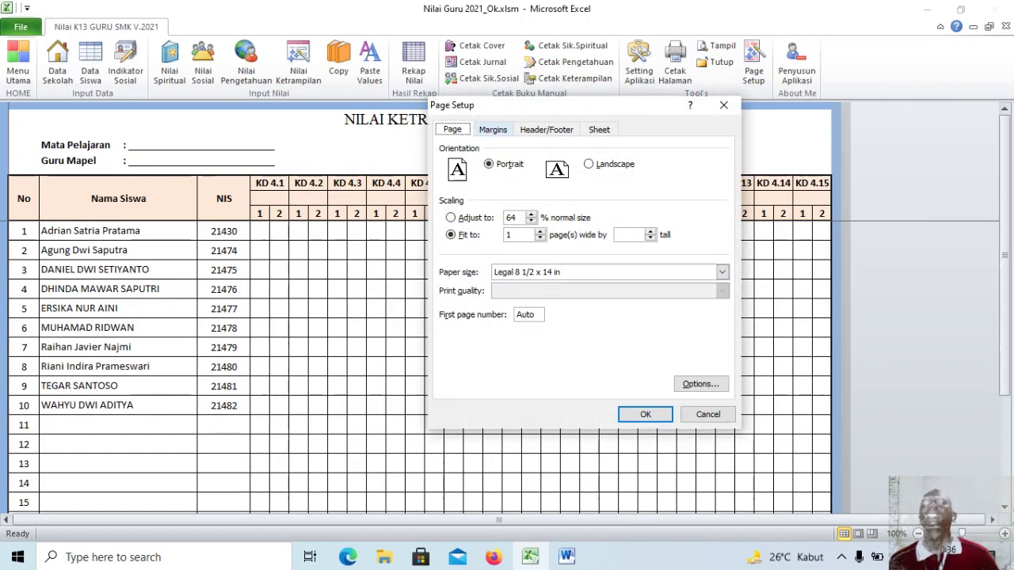
click(506, 128)
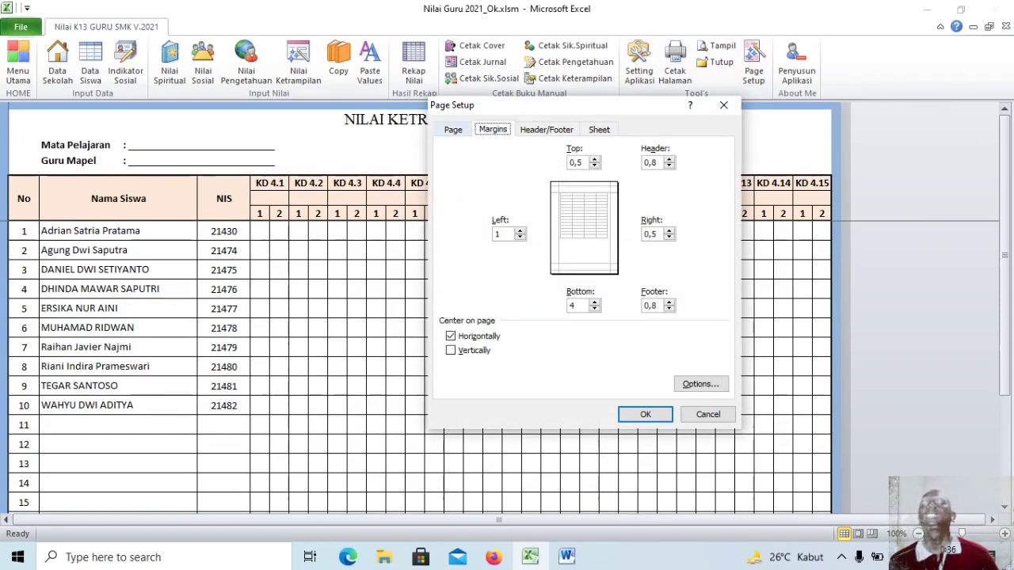
key(ctrl+shift+Tab)
key(ctrl+Tab)
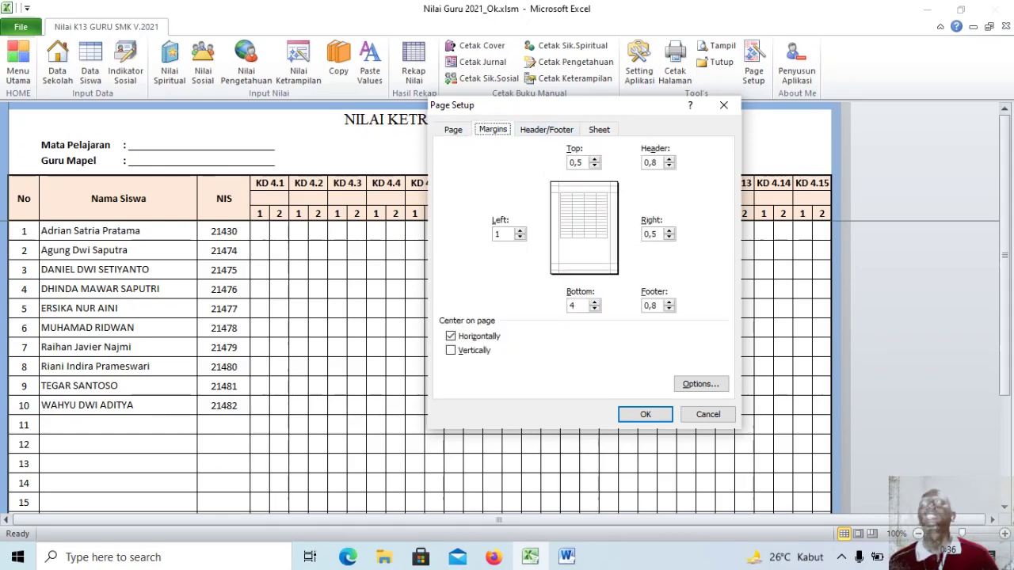
key(ctrl+Tab)
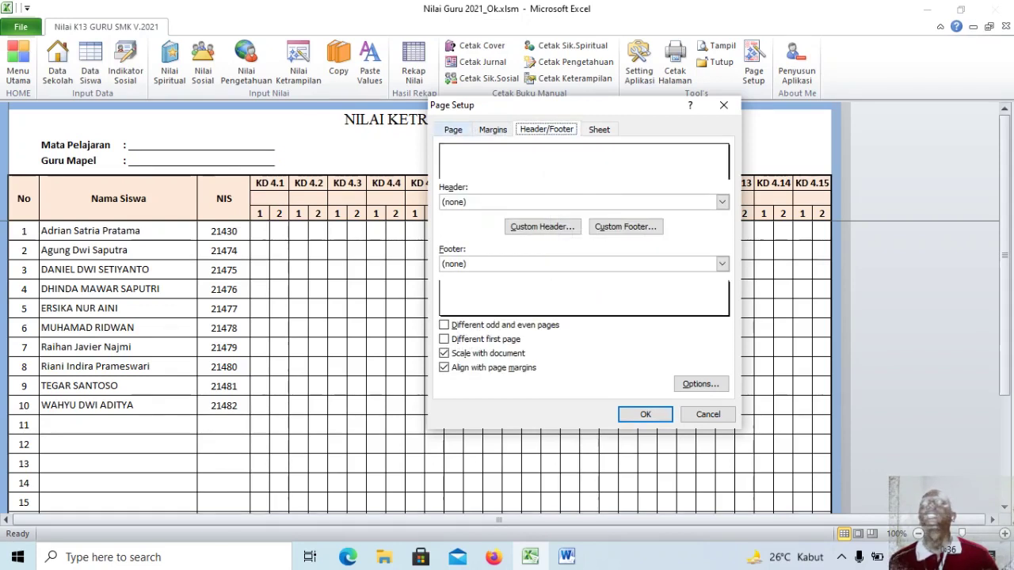
key(ctrl+shift+Tab)
key(ctrl+shift+Tab)
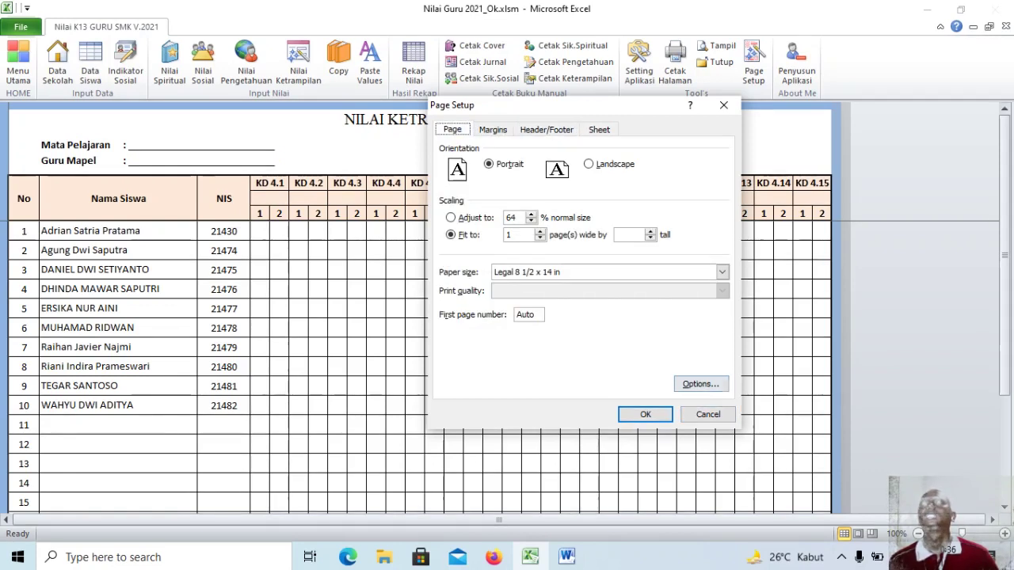
key(Tab)
key(Tab)
key(Tab)
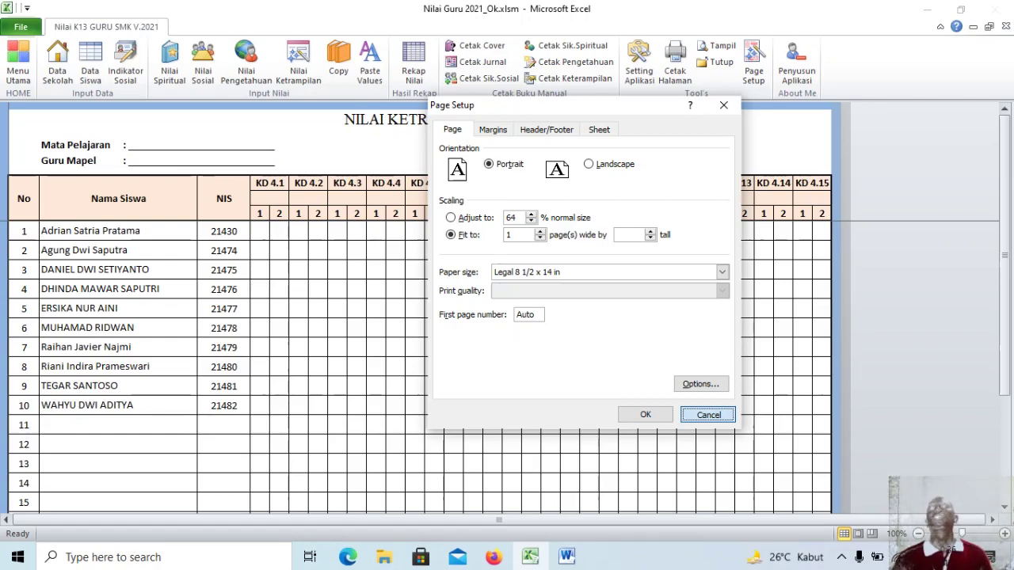
key(Return)
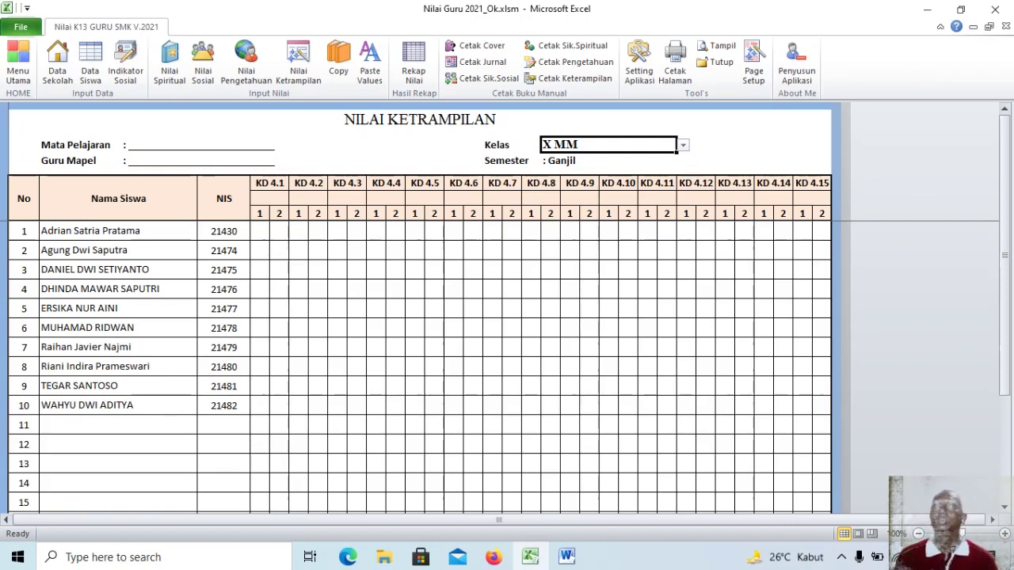
Step: Close the Nilai Guru 2021_Ok.xlsm workbook and exit the application
click(994, 9)
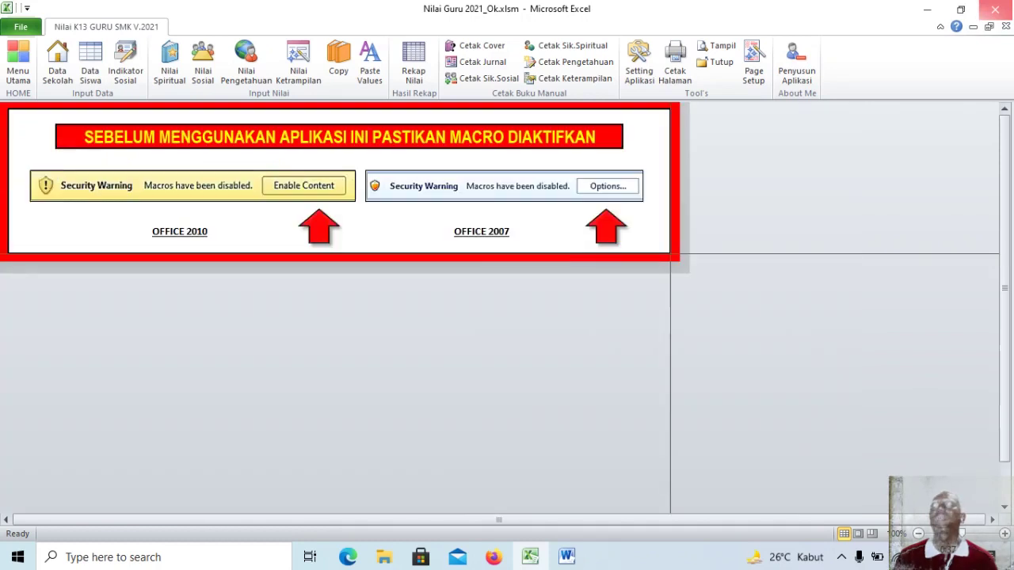